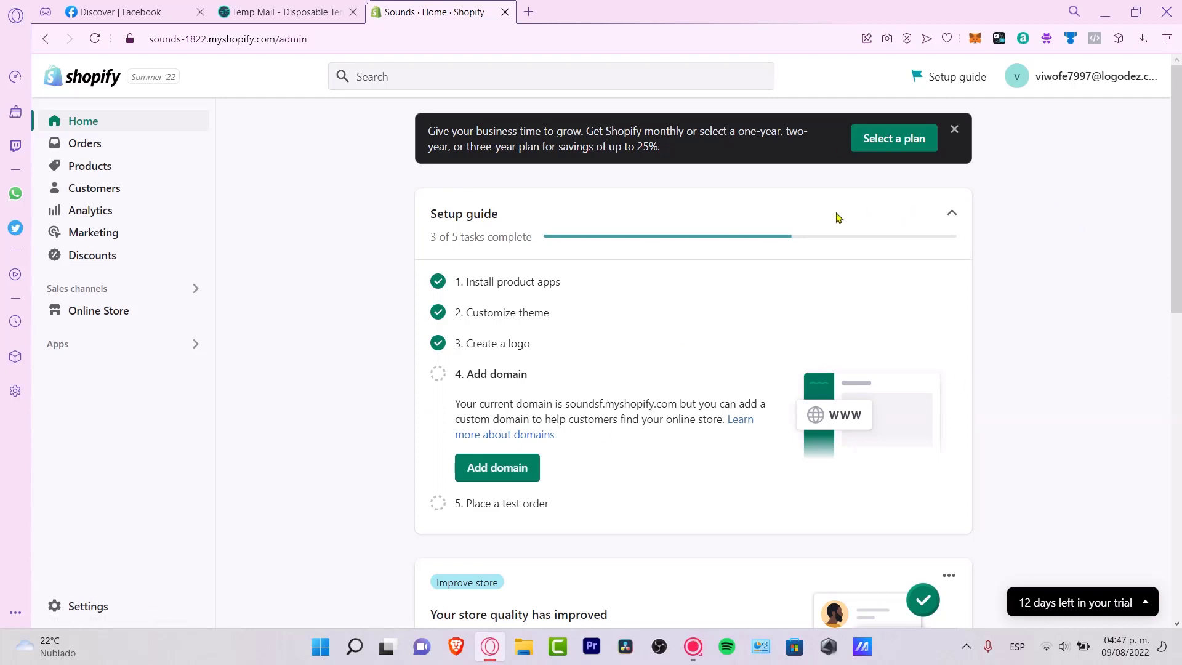
- Go to Online Store under Sales channels to reach the Themes page showing Dawn
{"action": "left_click_drag", "start_coordinate": [506, 227], "coordinate": [443, 215]}
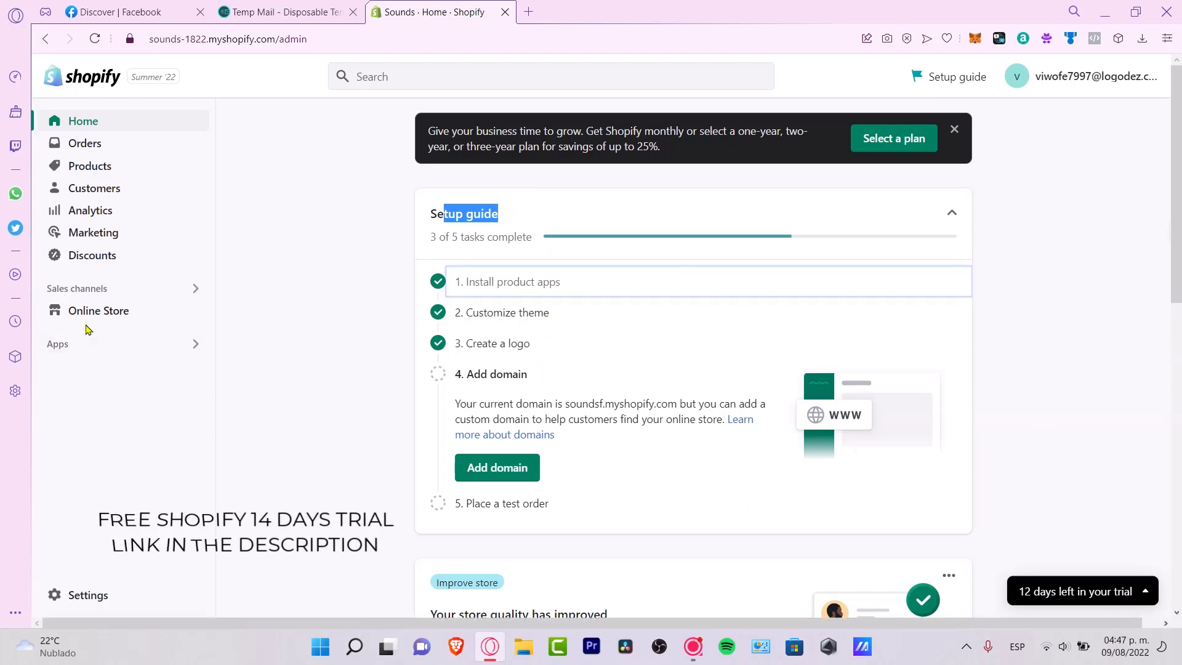
{"action": "left_click", "coordinate": [105, 310]}
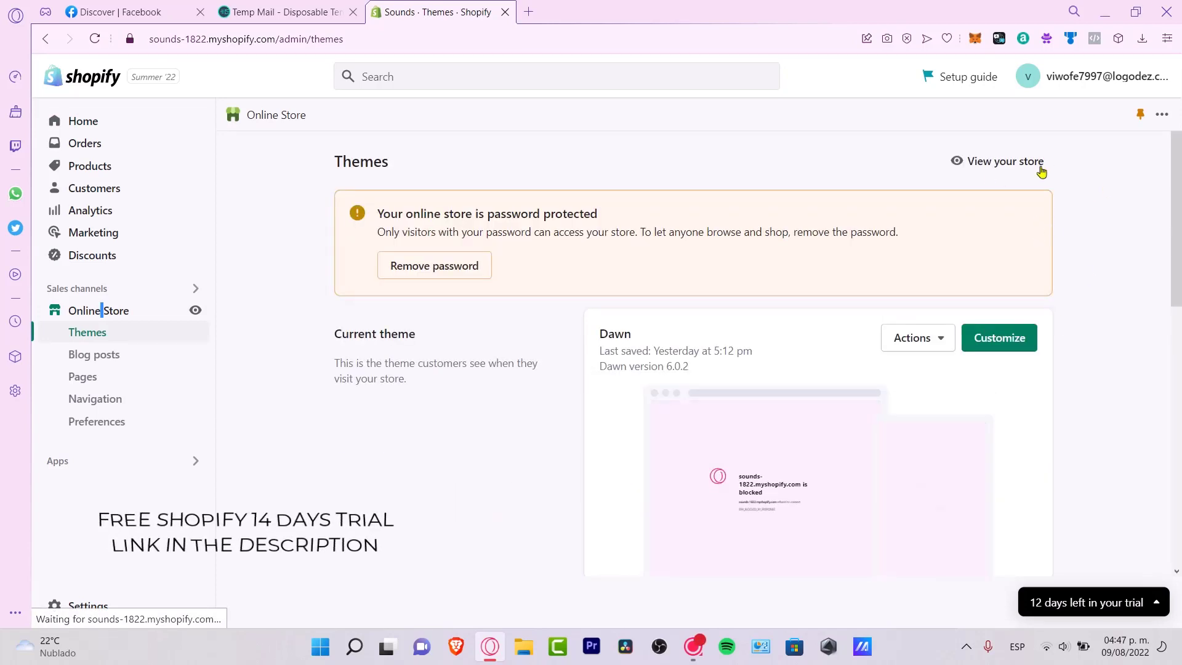
- Browse the live Sounds storefront in a new tab, then return to the Shopify themes admin
{"action": "left_click", "coordinate": [1037, 163]}
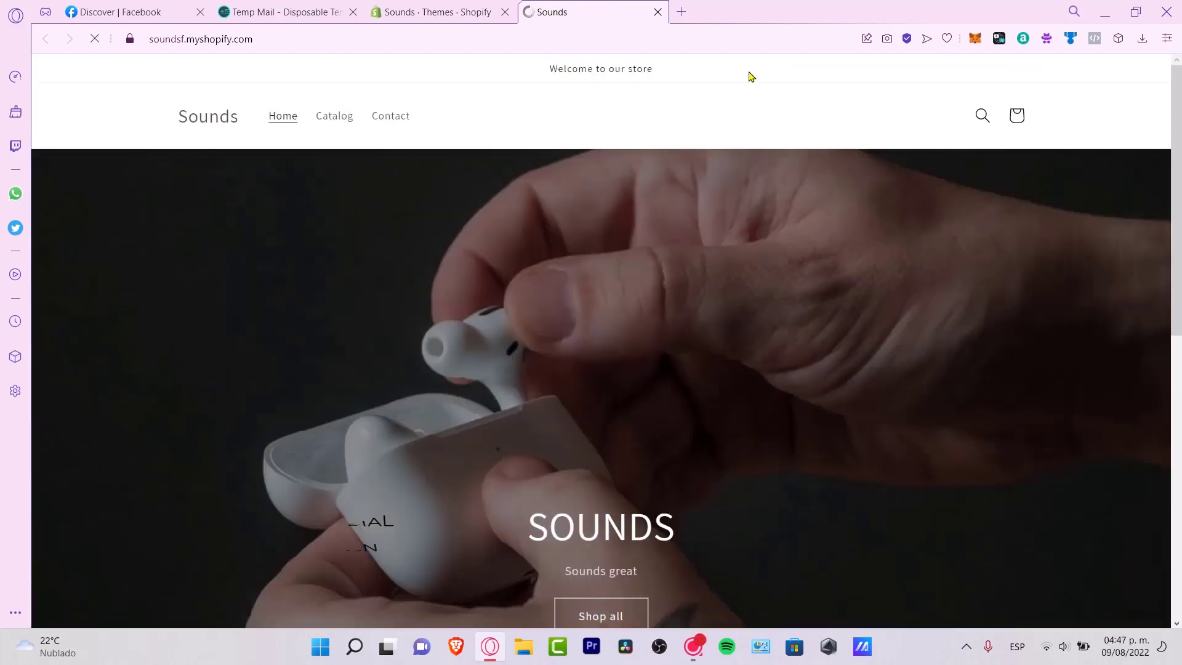
{"action": "scroll", "coordinate": [827, 349], "scroll_direction": "down", "scroll_amount": 15}
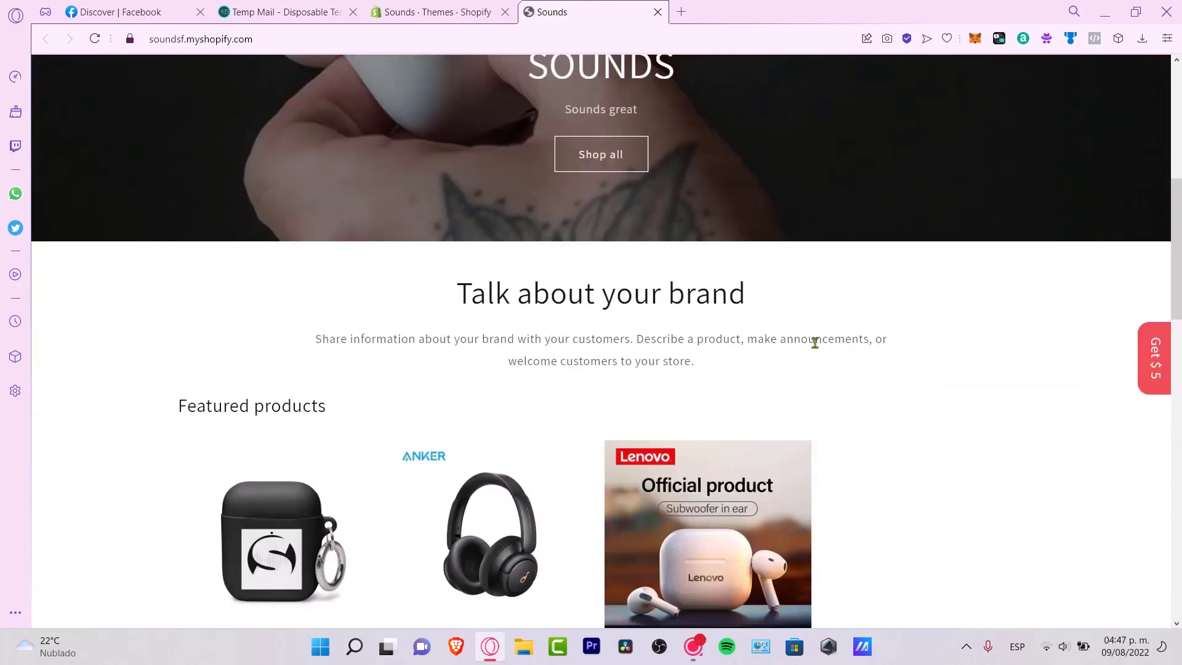
{"action": "scroll", "coordinate": [815, 346], "scroll_direction": "down", "scroll_amount": 5}
{"action": "scroll", "coordinate": [816, 346], "scroll_direction": "up", "scroll_amount": 10}
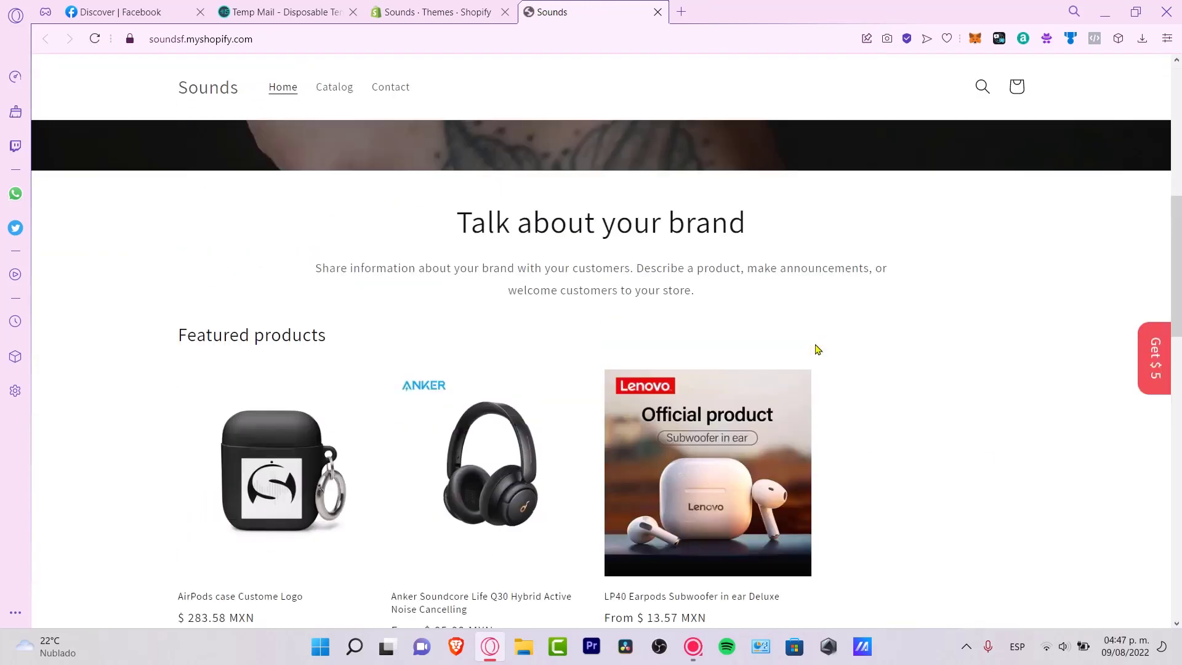
{"action": "scroll", "coordinate": [616, 381], "scroll_direction": "up", "scroll_amount": 3}
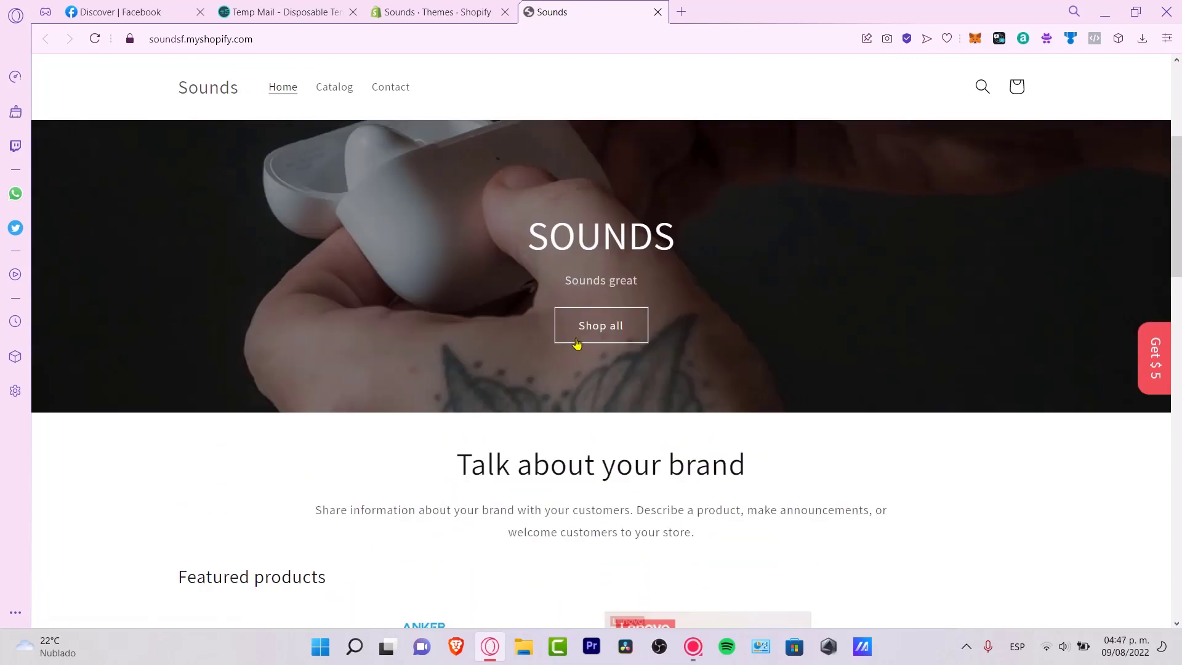
{"action": "scroll", "coordinate": [766, 411], "scroll_direction": "up", "scroll_amount": 1}
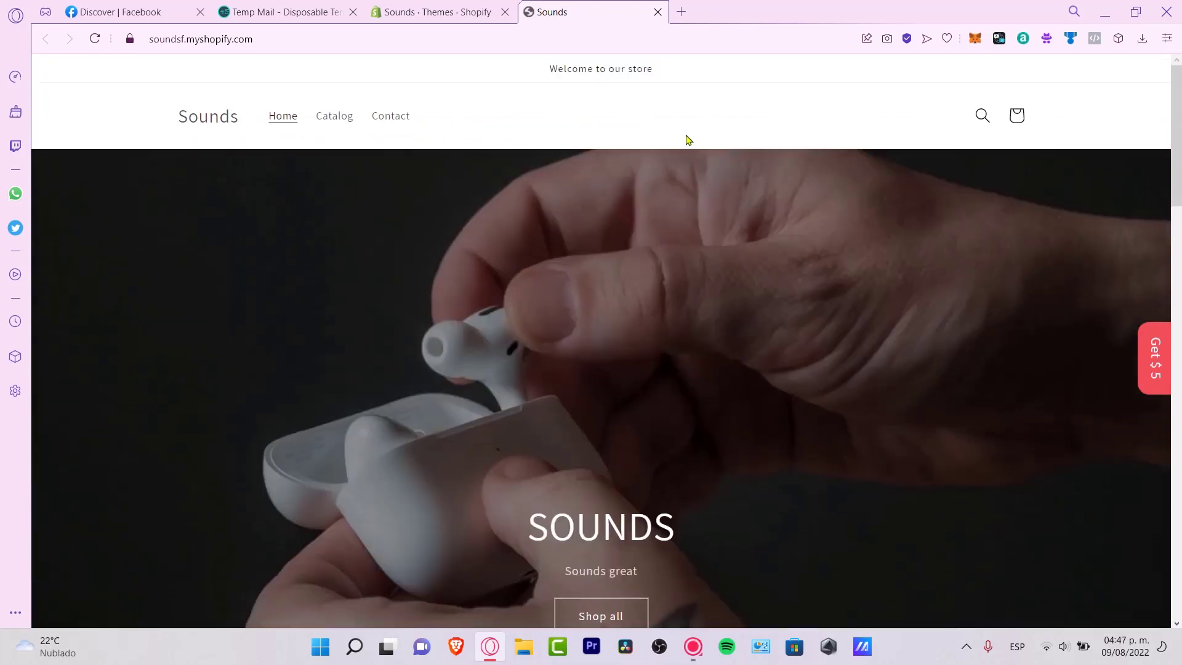
{"action": "left_click", "coordinate": [441, 11]}
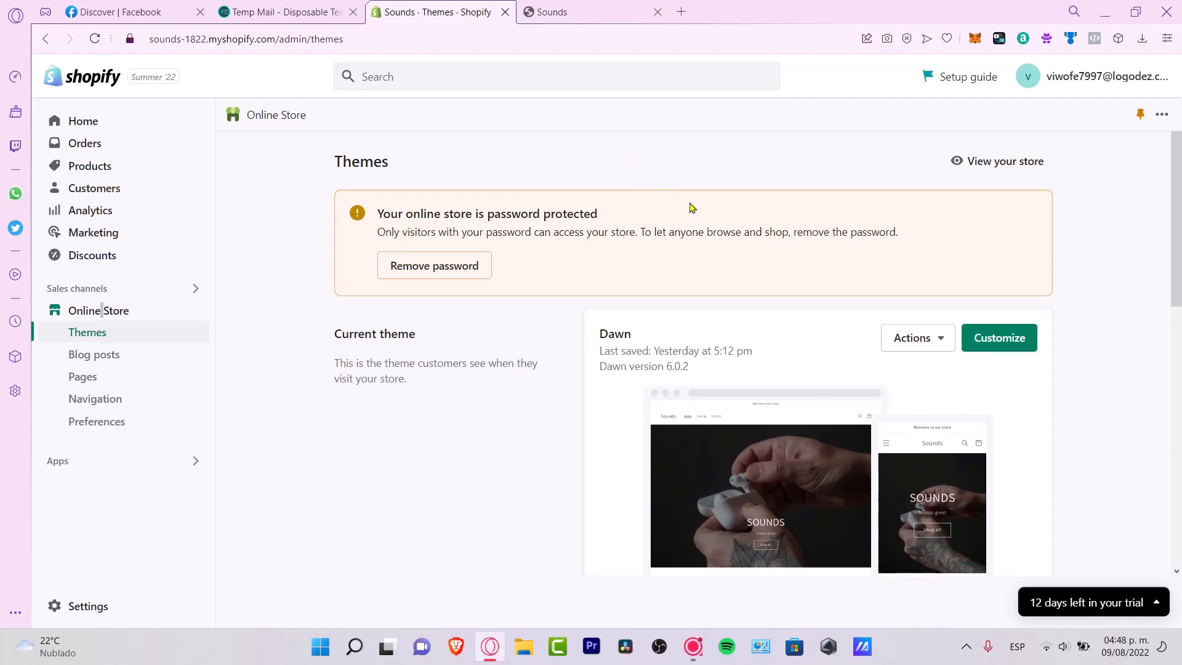
- On Facebook, create a new Page named SOUNDSGood Store with the Music & Audio category
{"action": "left_click", "coordinate": [167, 8]}
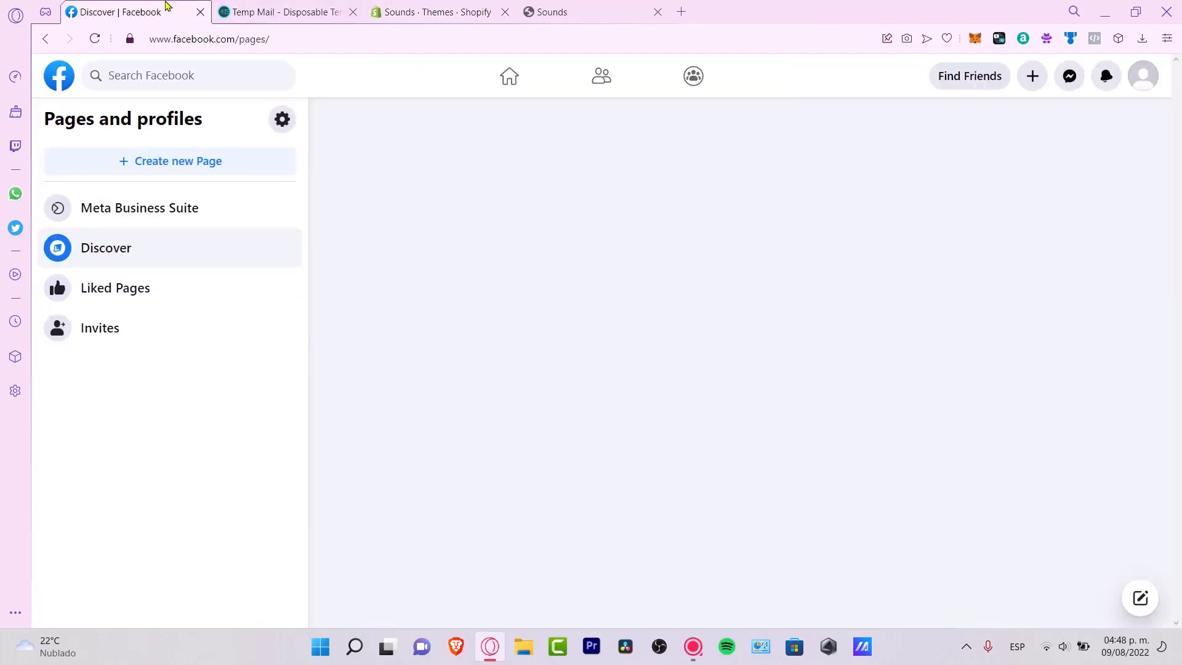
{"action": "left_click", "coordinate": [214, 163]}
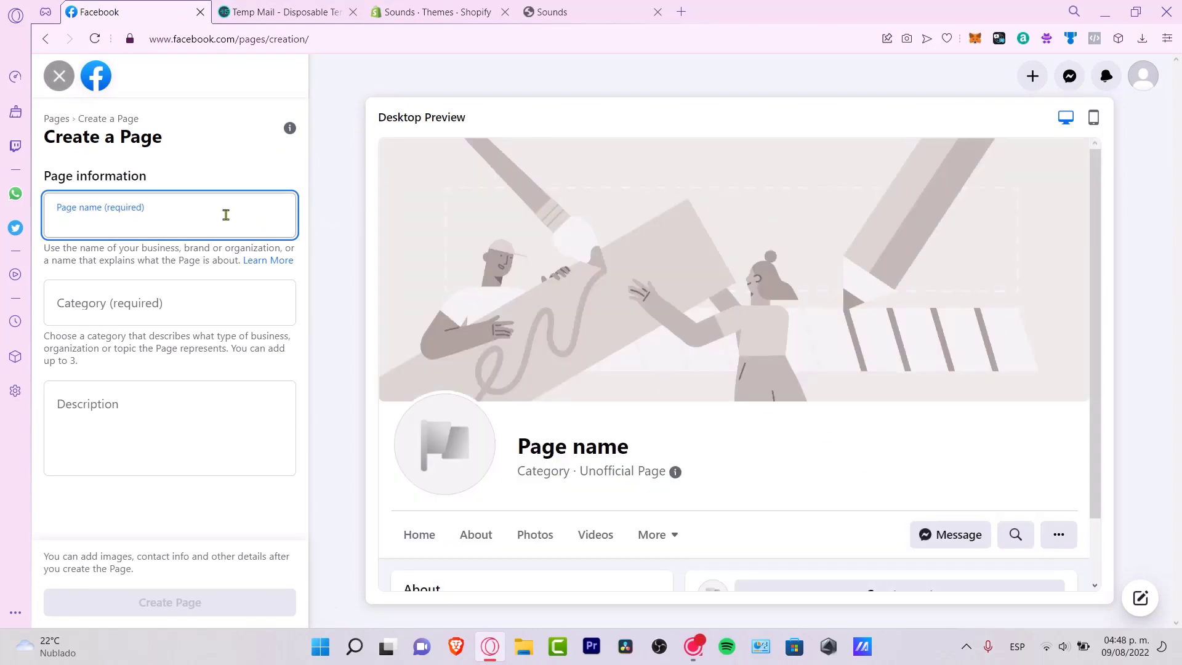
{"action": "type", "text": "SOUNDS"}
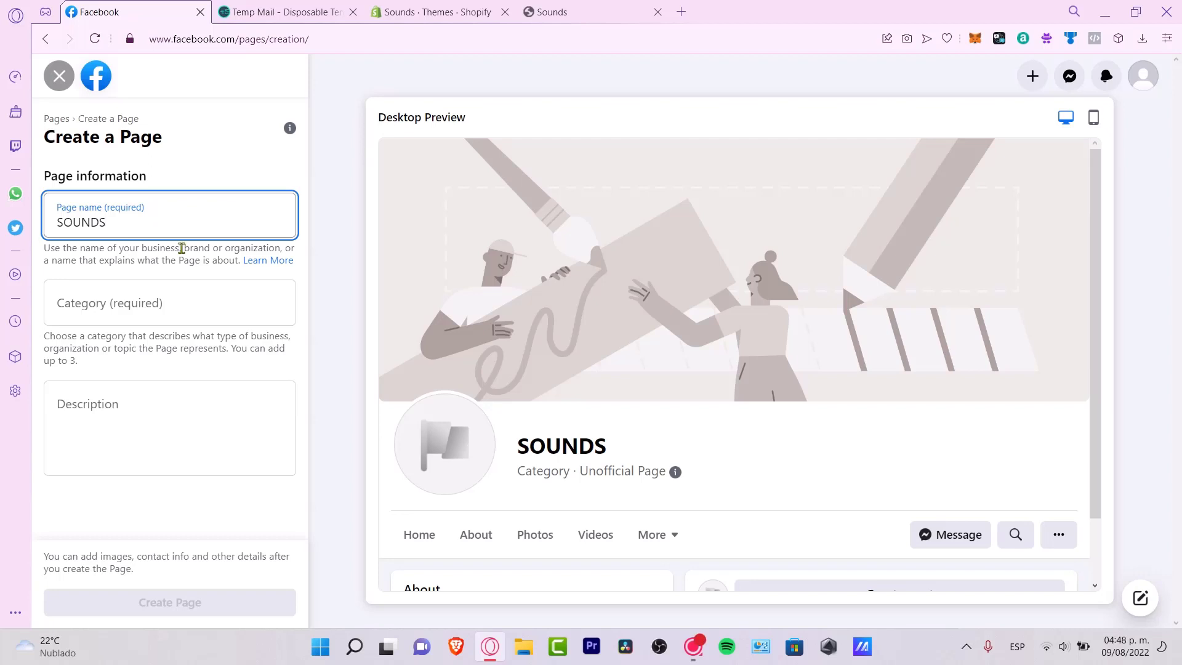
{"action": "left_click", "coordinate": [160, 301]}
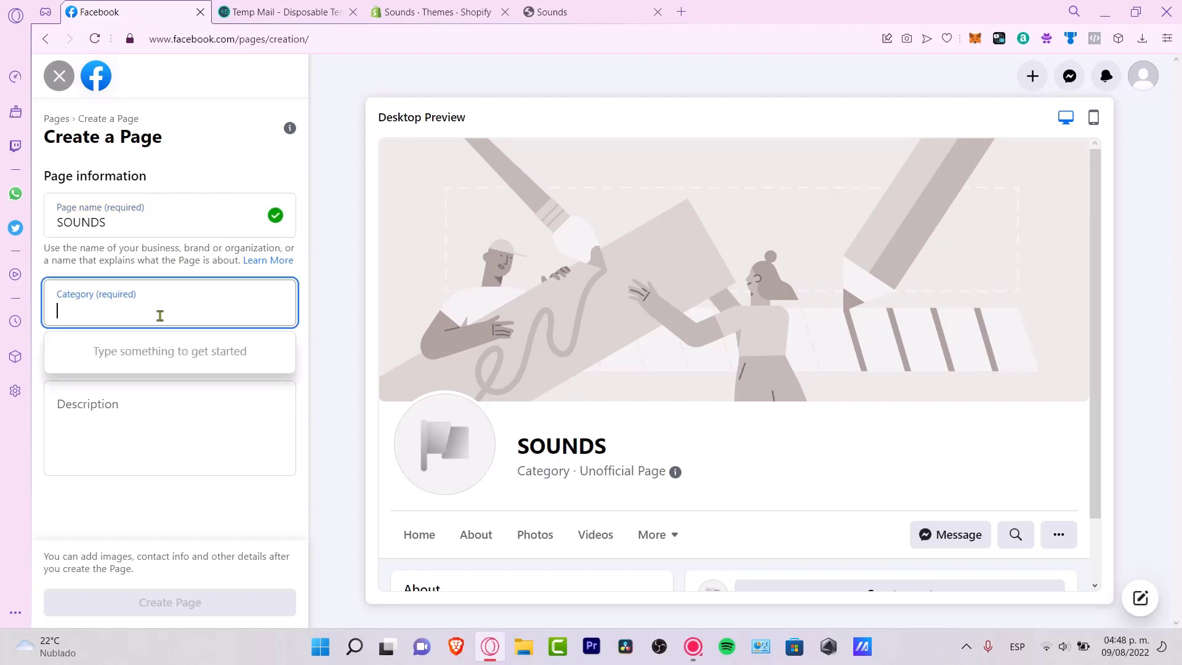
{"action": "type", "text": "health"}
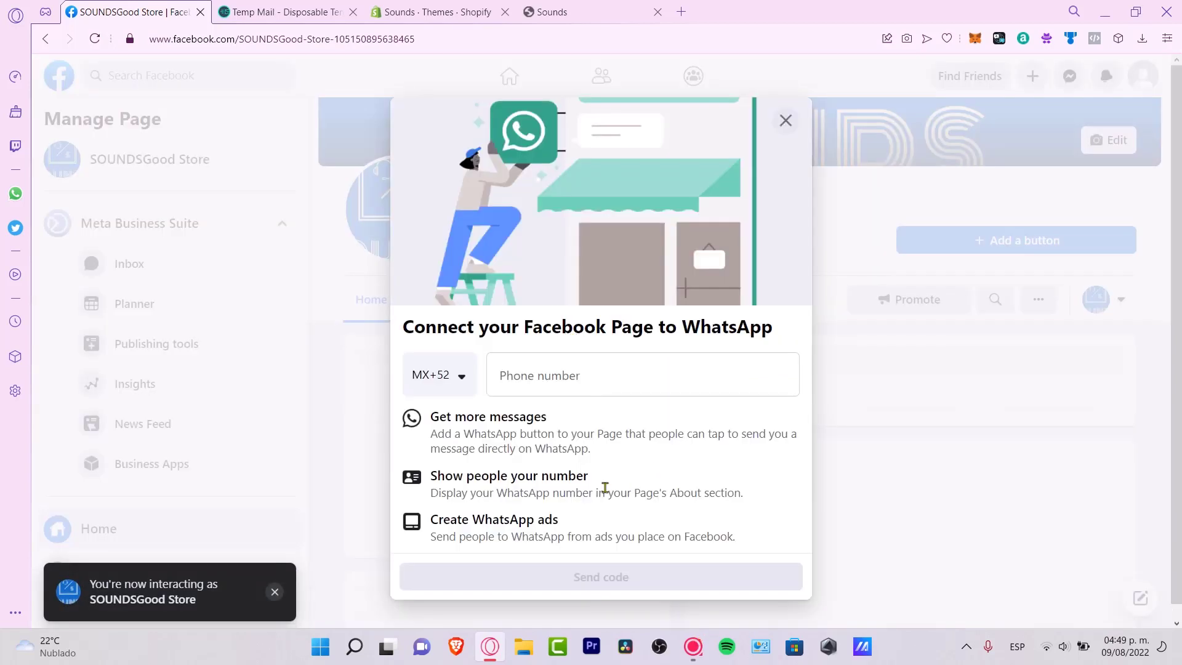
- Decline the WhatsApp connection prompt and leave without connecting WhatsApp
{"action": "left_click", "coordinate": [786, 120]}
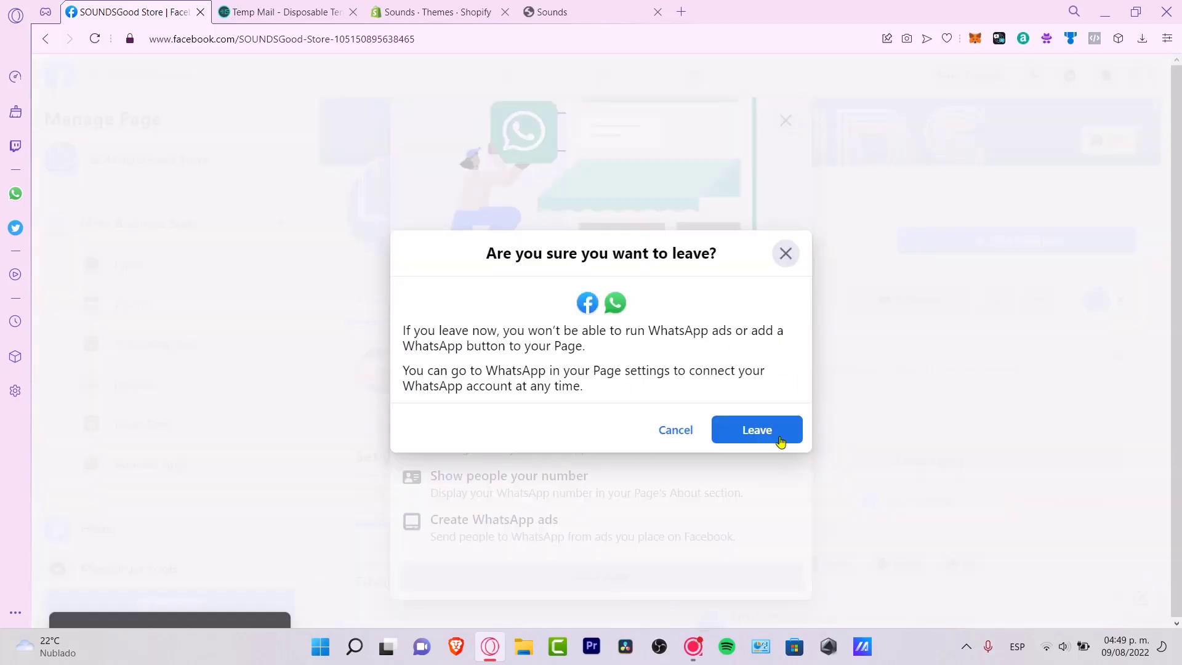
{"action": "left_click", "coordinate": [777, 436]}
{"action": "left_click", "coordinate": [784, 122]}
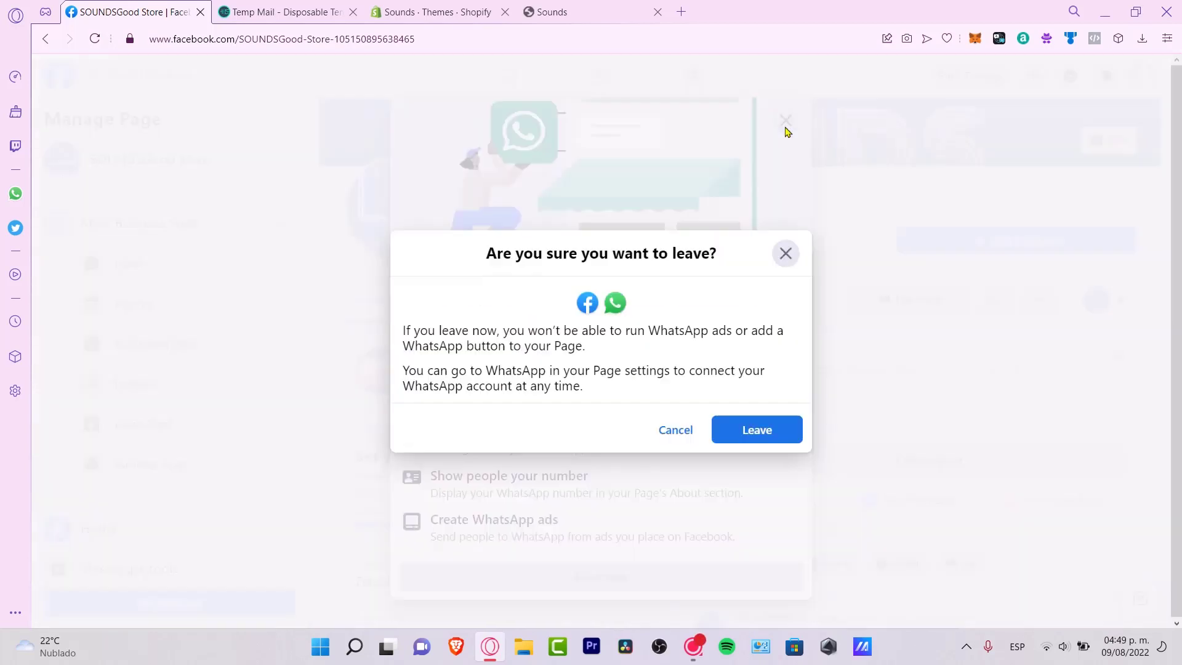
{"action": "left_click", "coordinate": [757, 429]}
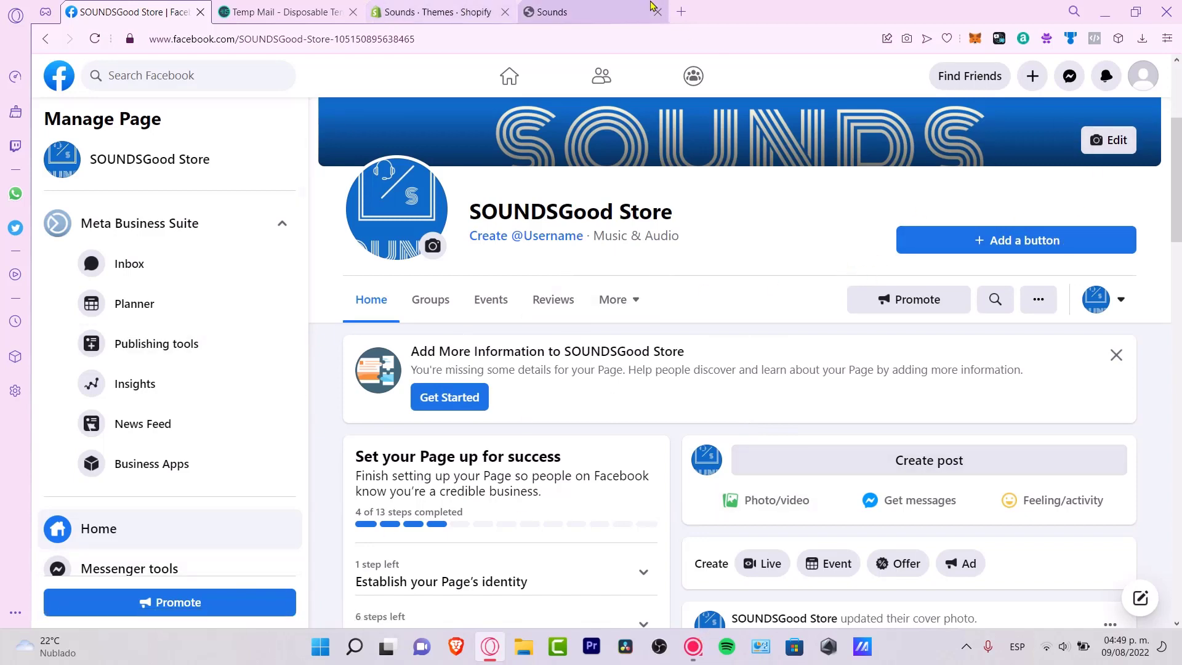
- Search the web for Facebook Business Manager in a new tab
{"action": "left_click", "coordinate": [681, 11]}
{"action": "type", "text": "busin"}
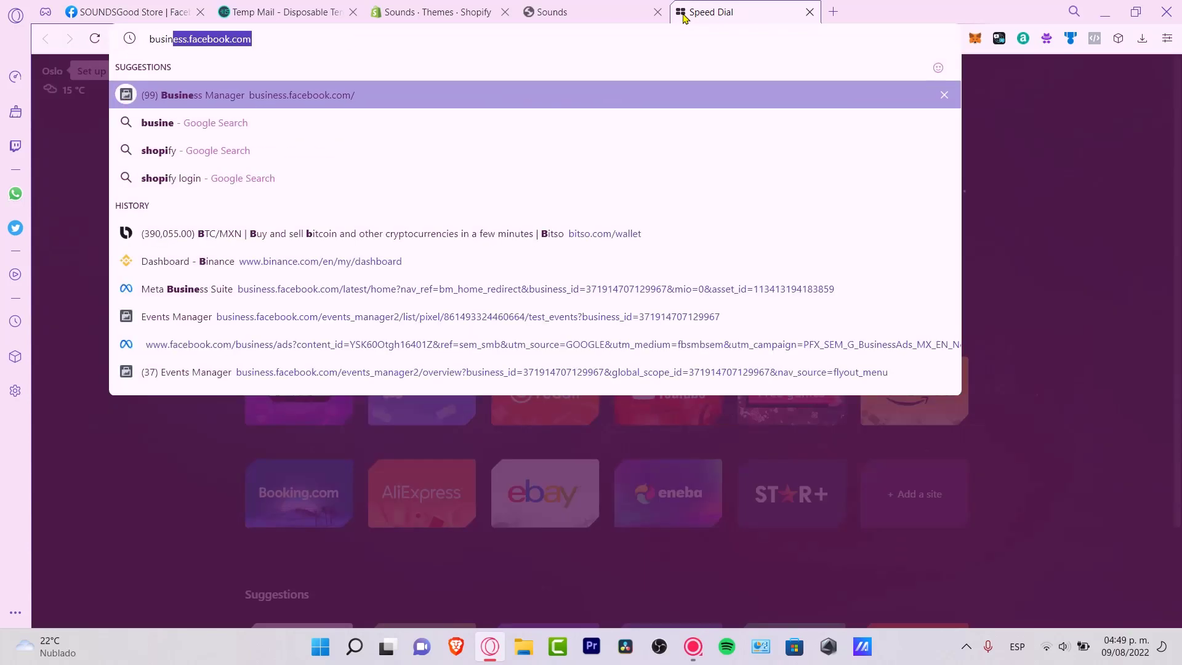
{"action": "type", "text": "ess amaganer facebook"}
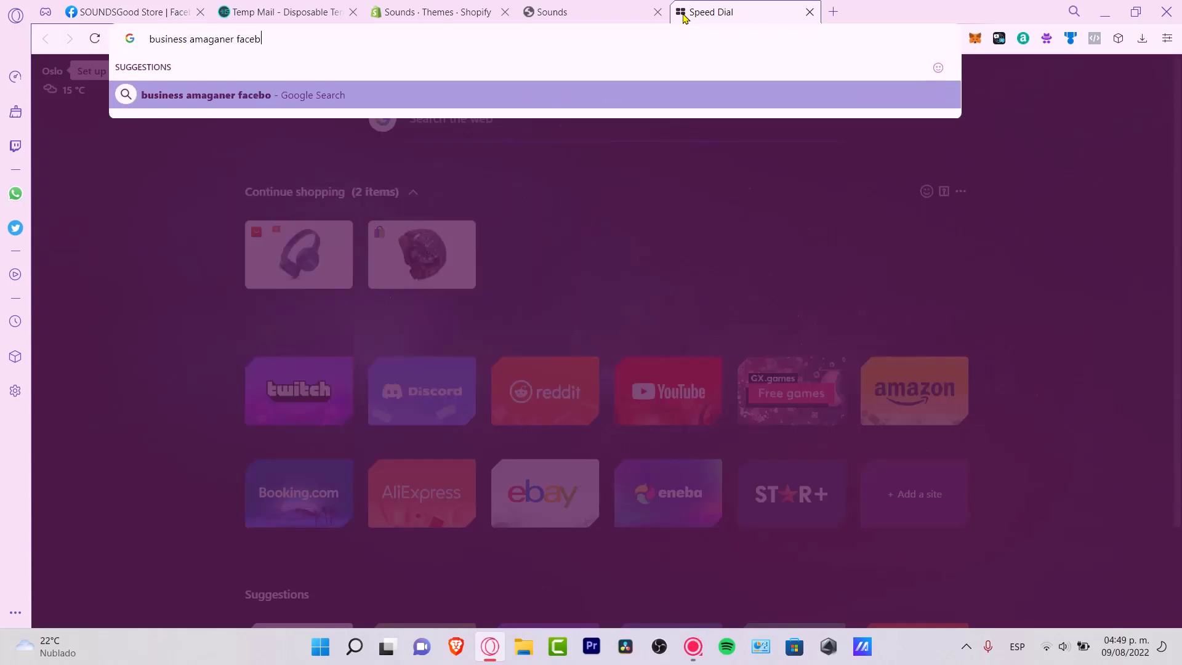
{"action": "key", "text": "Return"}
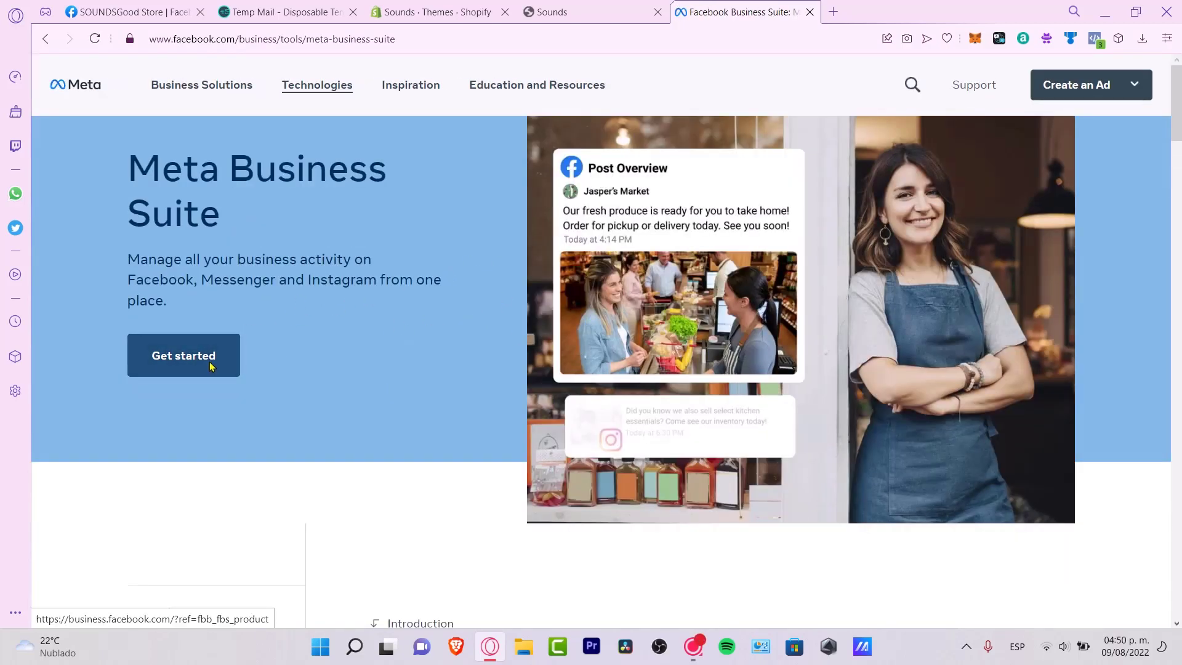
- Get started with Meta Business Suite, dismiss notifications, and finish the introduction dialogs
{"action": "left_click", "coordinate": [185, 356]}
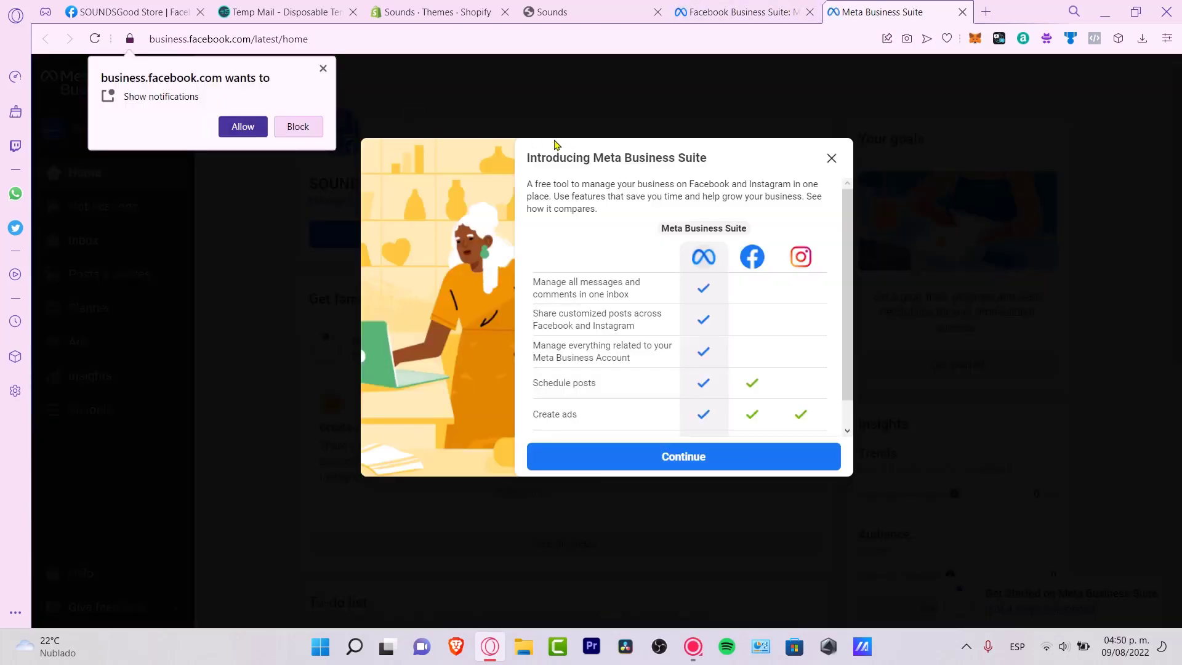
{"action": "left_click", "coordinate": [323, 71]}
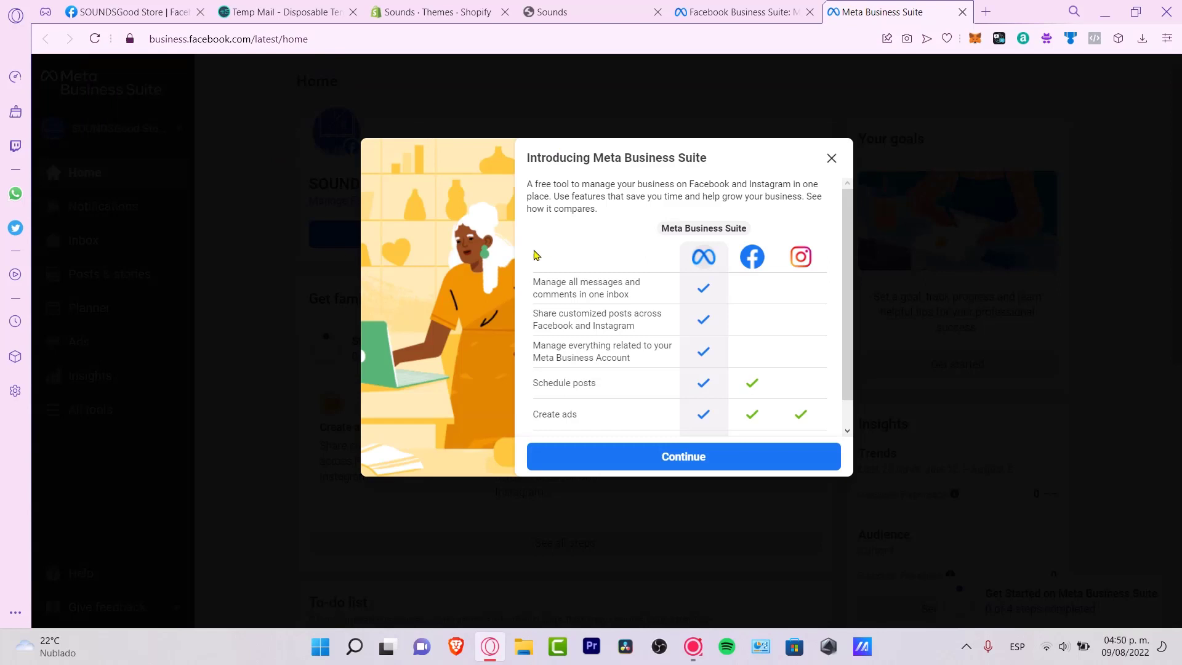
{"action": "left_click", "coordinate": [684, 451]}
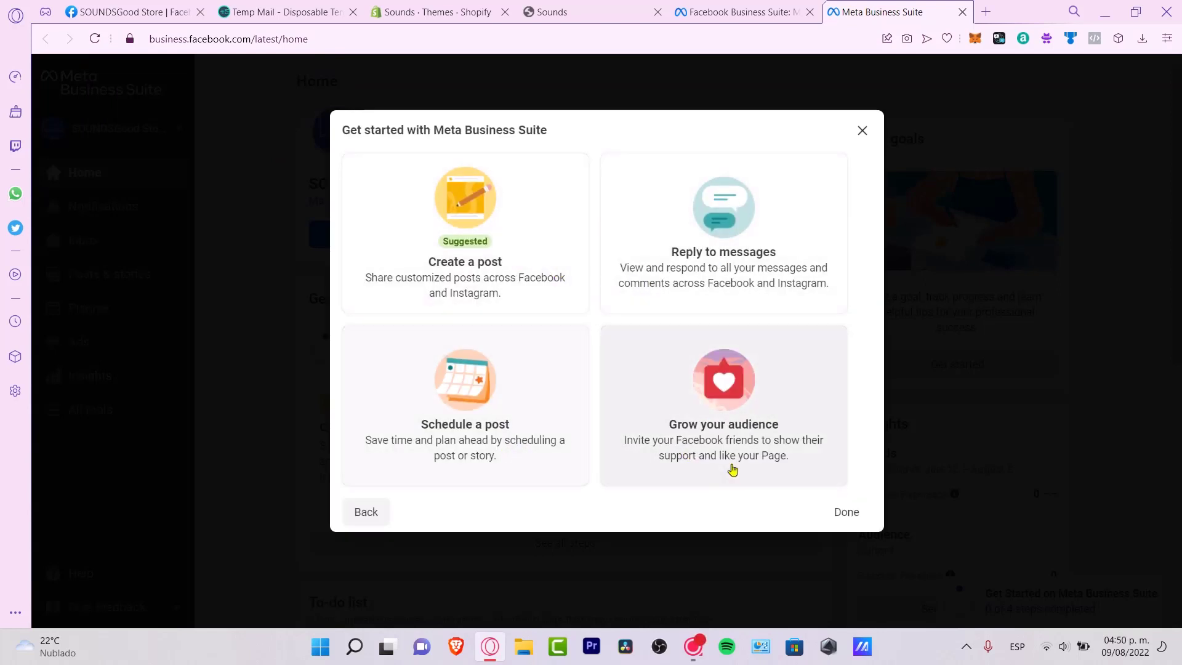
{"action": "left_click", "coordinate": [847, 513]}
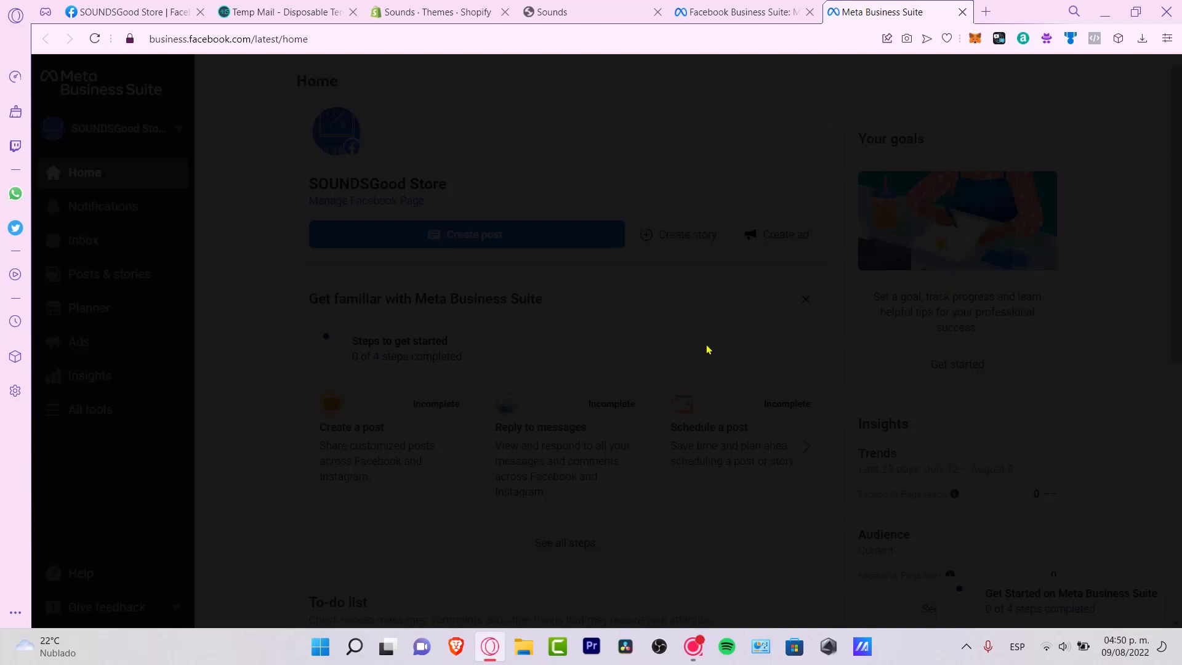
- Place the Business Suite and Shopify tabs beside Facebook and open the SOUNDSGood Store account selector
{"action": "left_click_drag", "start_coordinate": [874, 11], "coordinate": [251, 5]}
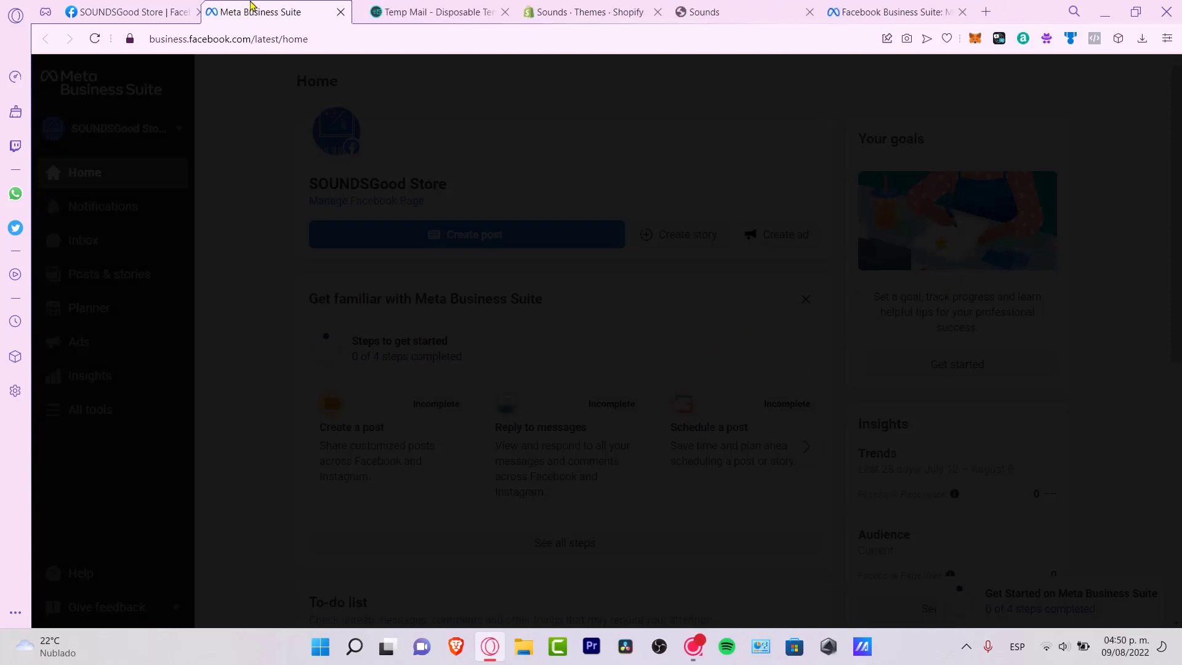
{"action": "left_click_drag", "start_coordinate": [567, 13], "coordinate": [374, 31]}
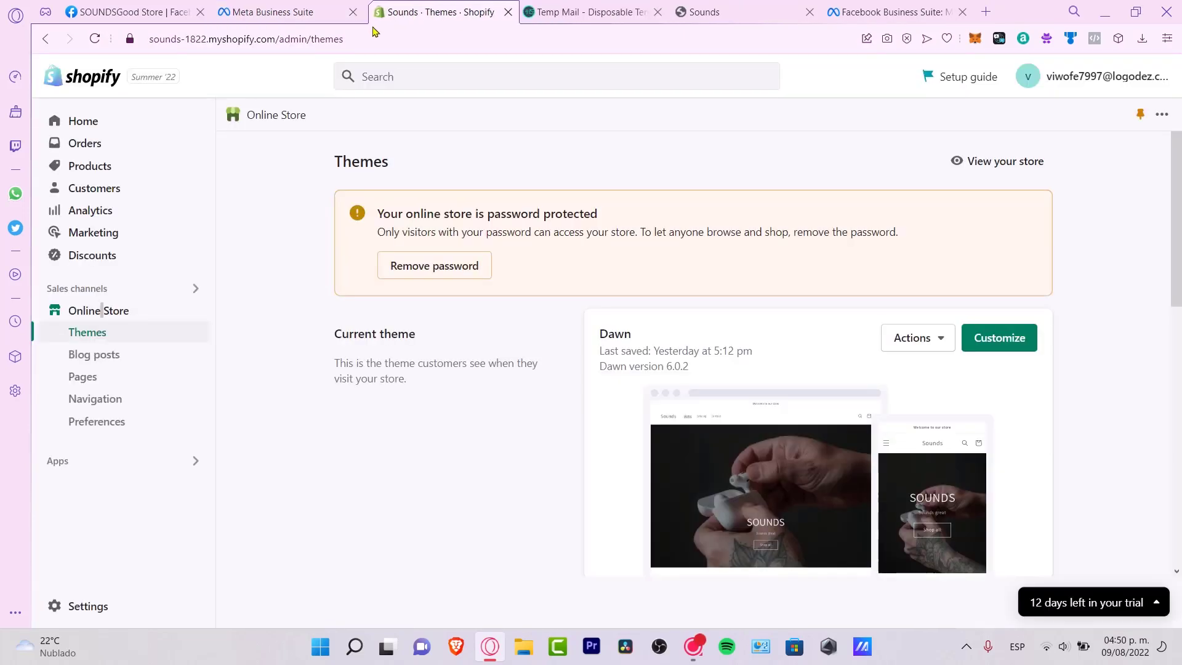
{"action": "left_click", "coordinate": [314, 13]}
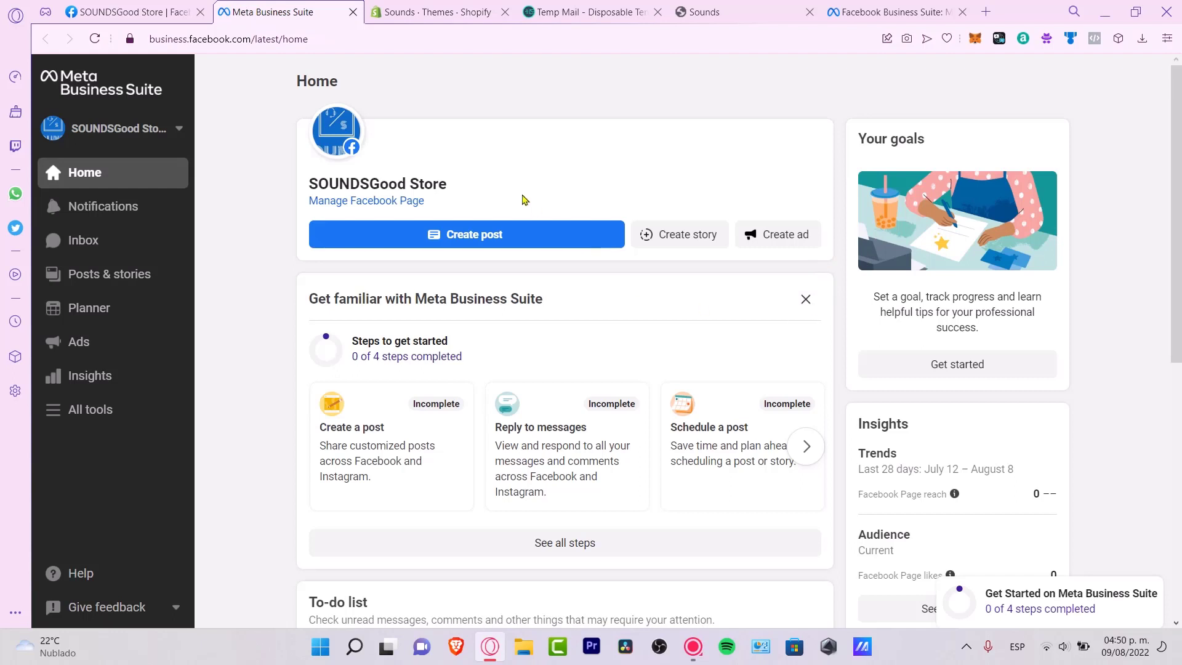
{"action": "left_click", "coordinate": [155, 129]}
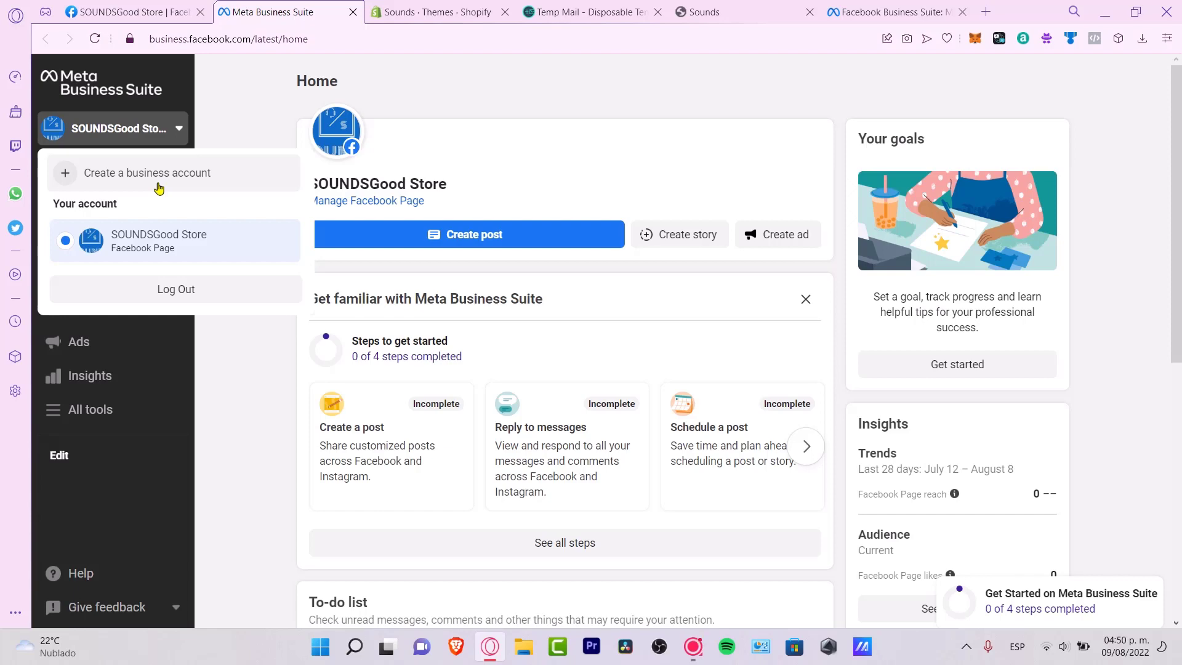
- Start a new business account and enter the admin's first and last name
{"action": "left_click", "coordinate": [159, 188]}
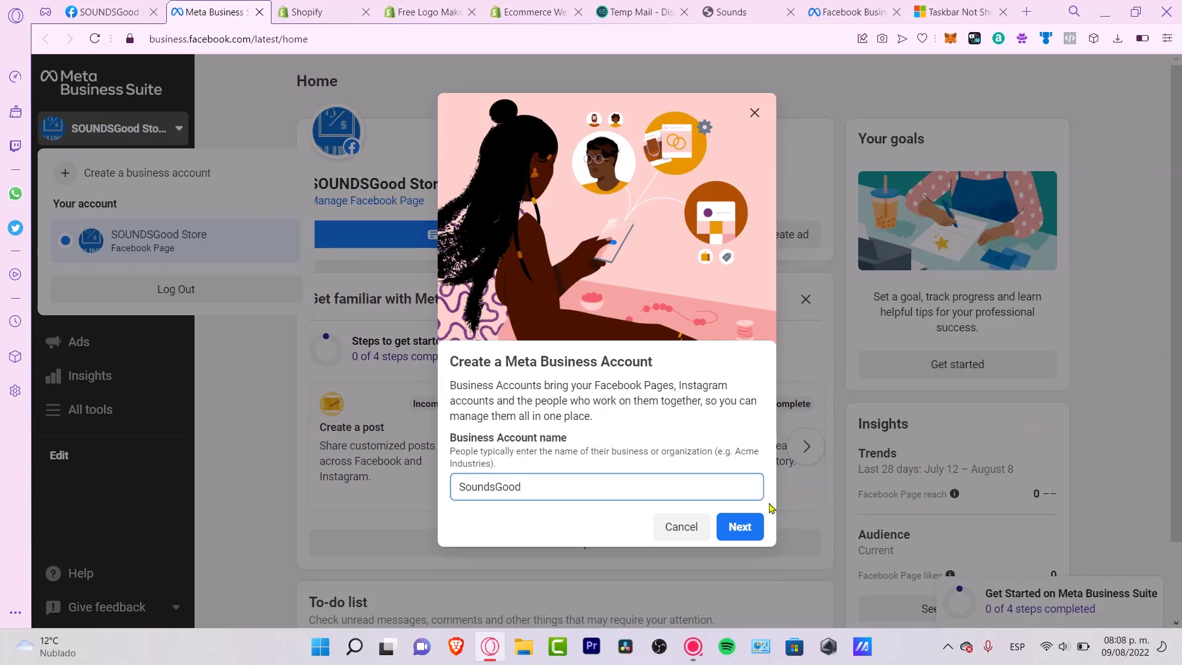
{"action": "left_click", "coordinate": [755, 522]}
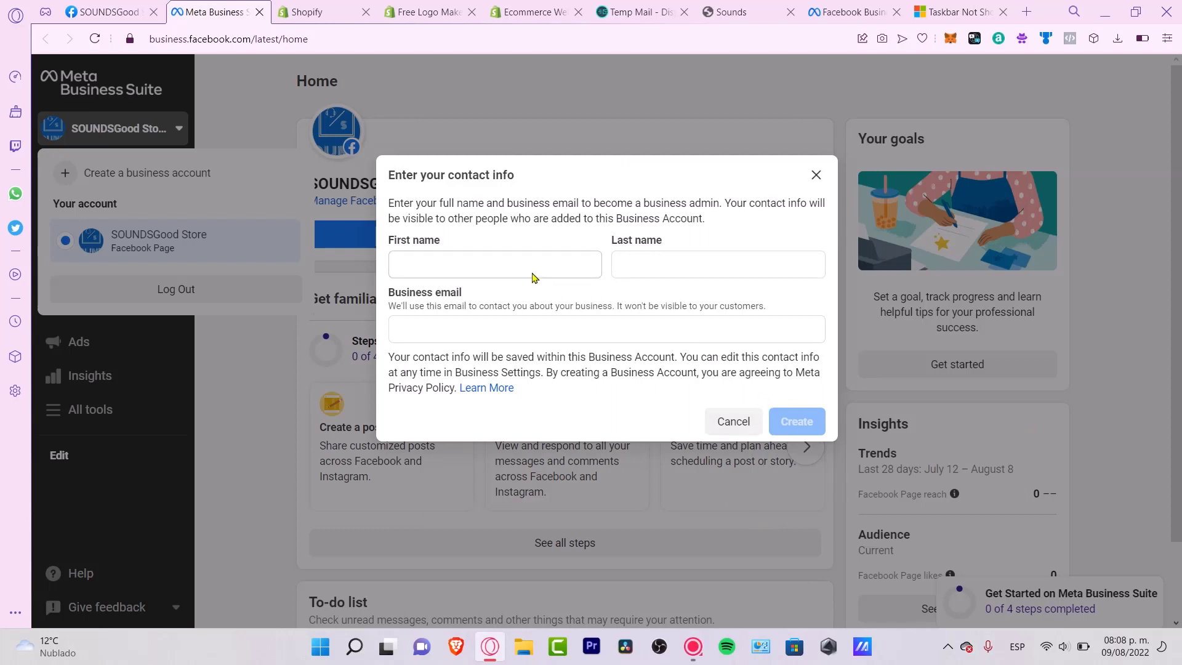
{"action": "left_click", "coordinate": [502, 264]}
{"action": "left_click", "coordinate": [683, 278]}
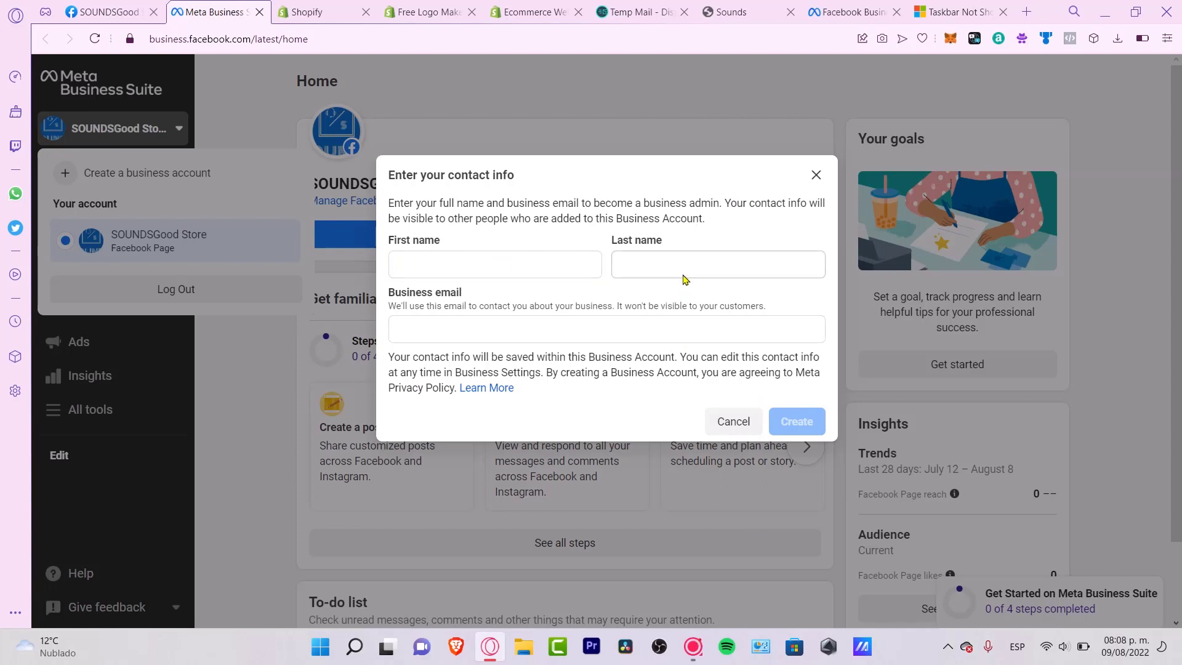
{"action": "left_click", "coordinate": [521, 276]}
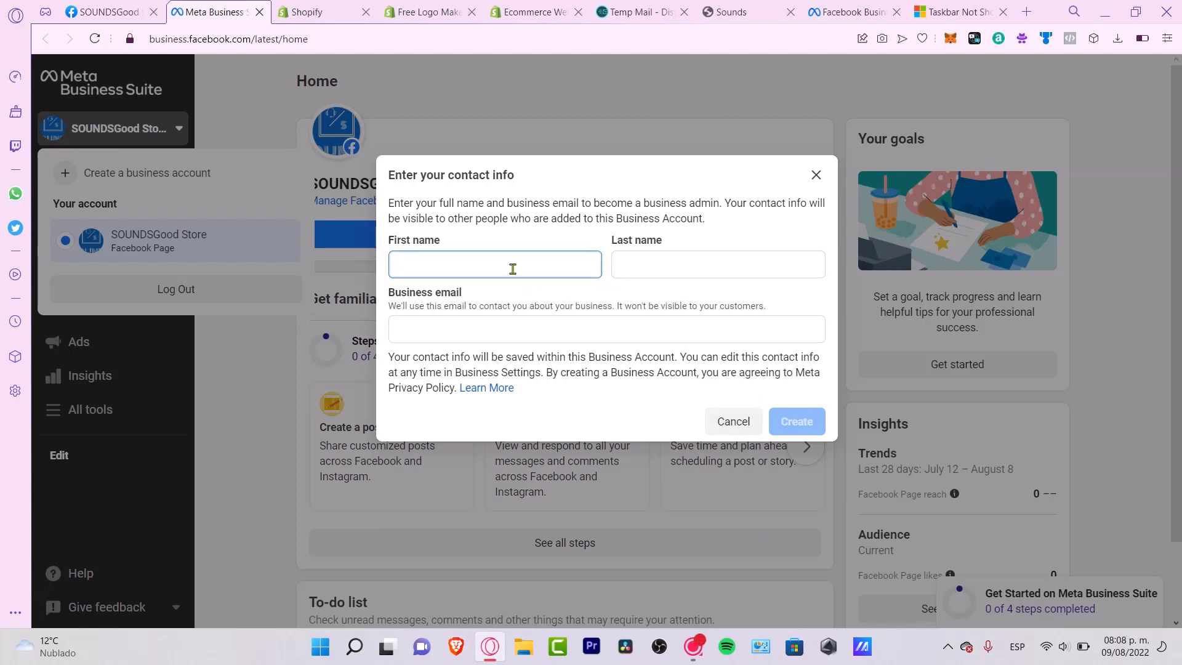
{"action": "key", "text": "Tab"}
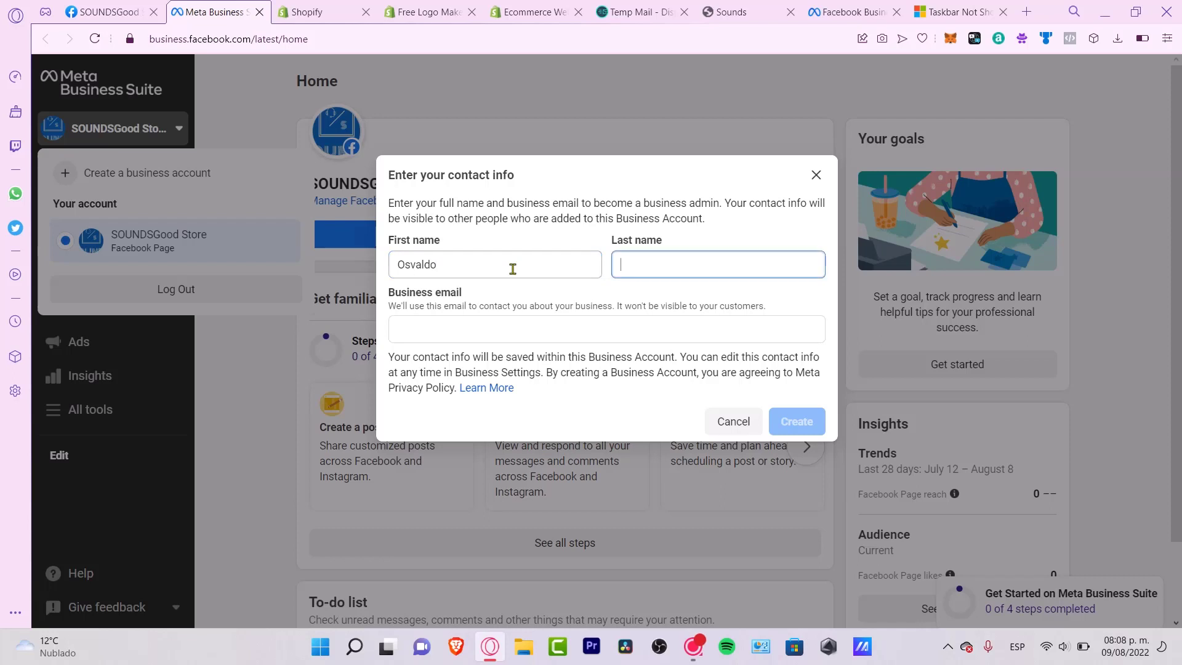
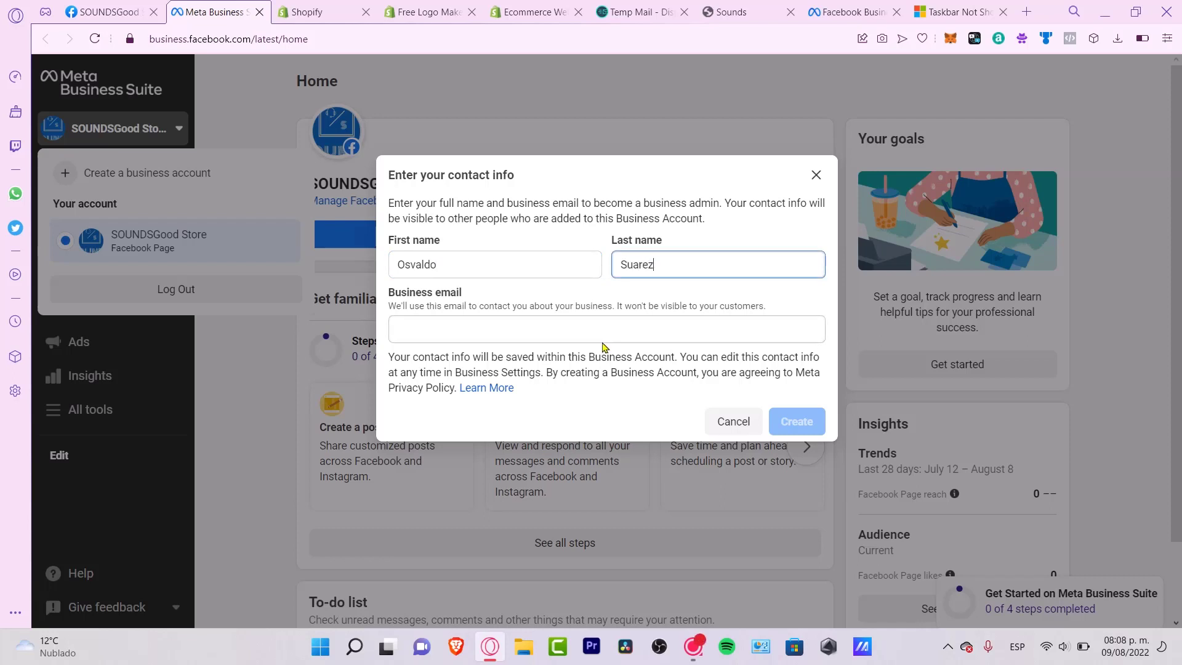
- Focus the Business email field and switch to the Temp Mail tab for an address
{"action": "left_click", "coordinate": [596, 333]}
{"action": "left_click_drag", "start_coordinate": [483, 296], "coordinate": [525, 298]}
{"action": "left_click", "coordinate": [560, 325]}
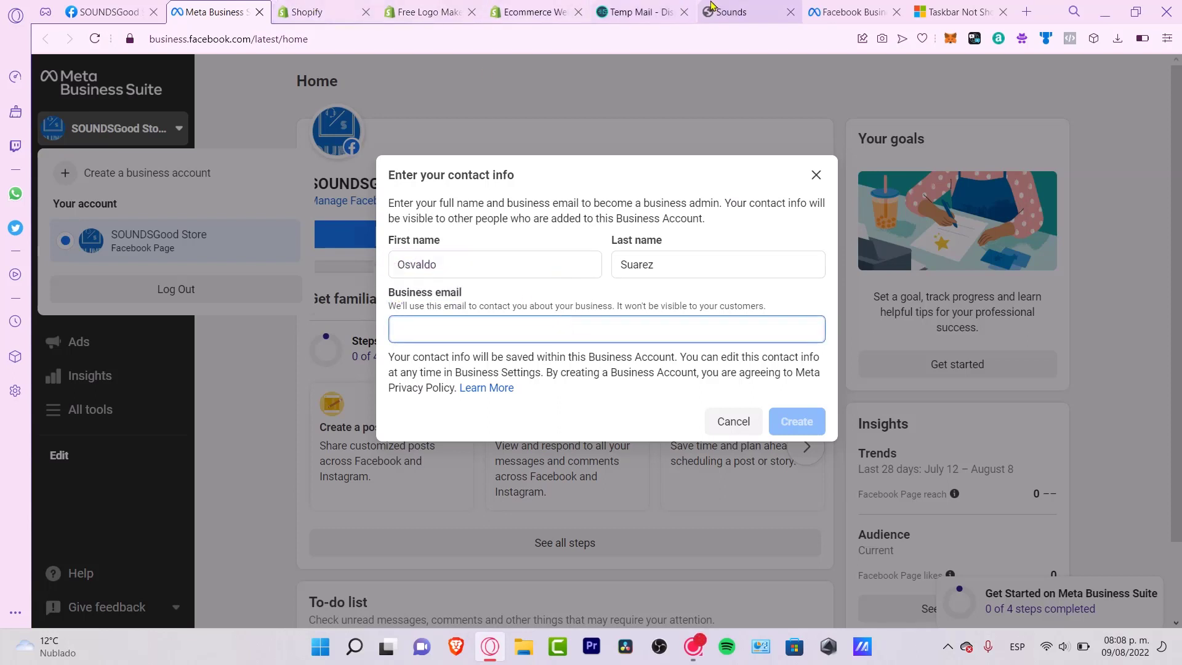
{"action": "left_click", "coordinate": [637, 12]}
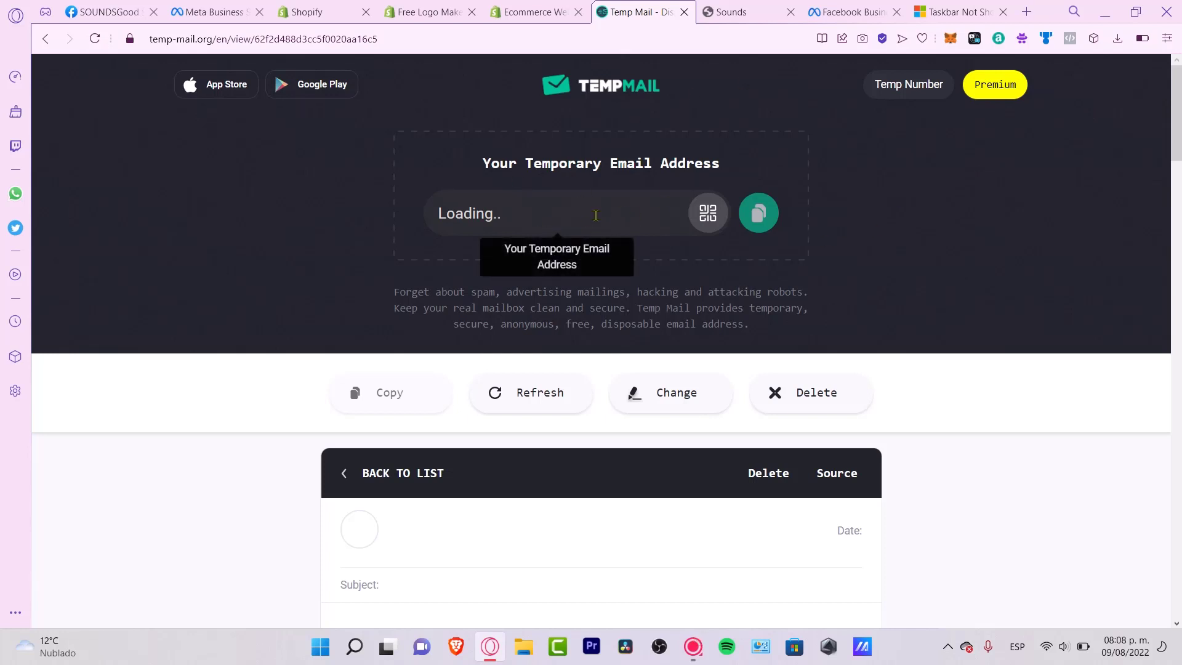
- Copy the temporary email address and return to the business account setup
{"action": "left_click", "coordinate": [758, 213]}
{"action": "key", "text": "ctrl+Tab"}
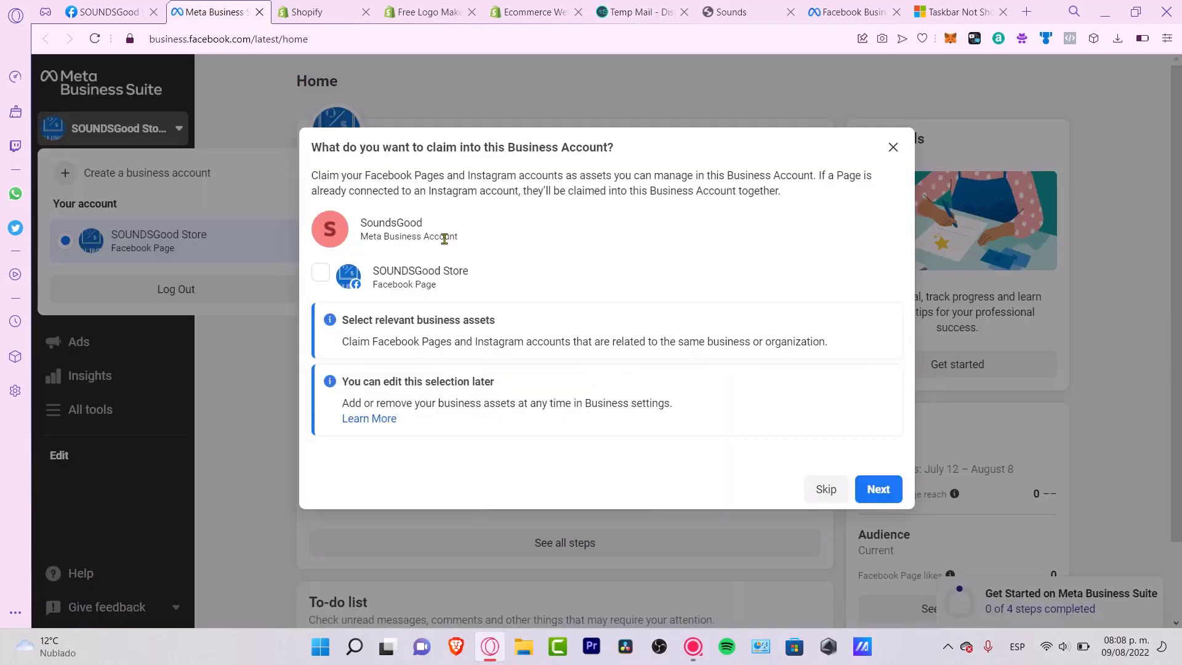
{"action": "left_click_drag", "start_coordinate": [483, 148], "coordinate": [622, 146]}
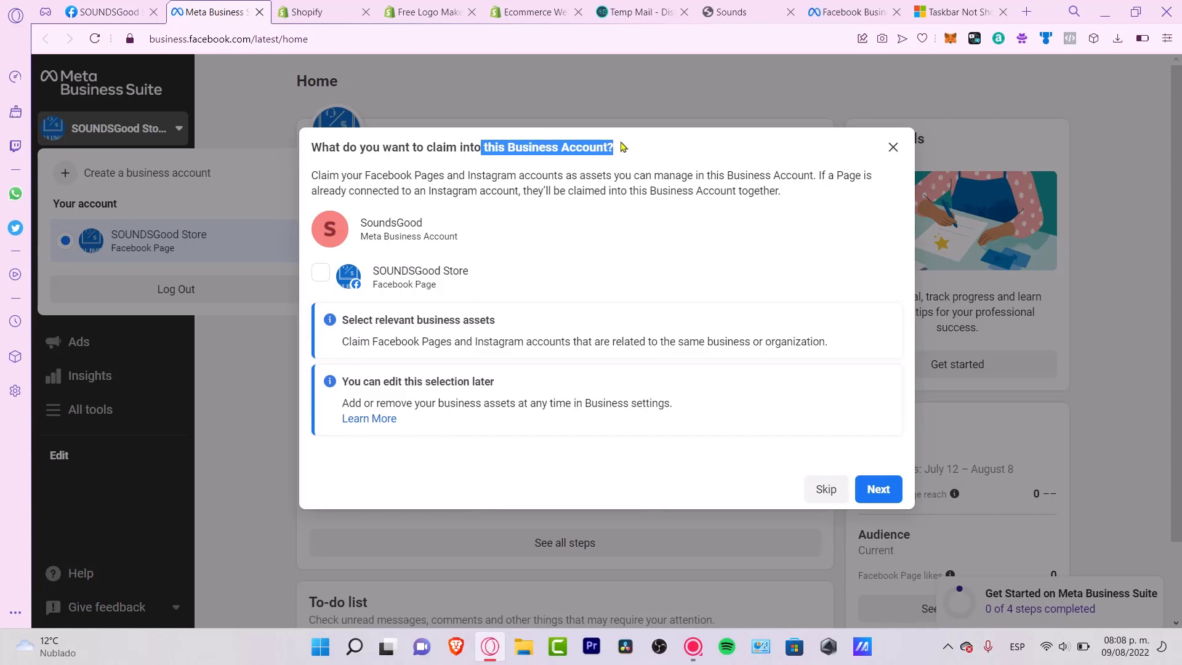
{"action": "left_click_drag", "start_coordinate": [395, 176], "coordinate": [795, 193]}
{"action": "left_click", "coordinate": [780, 213]}
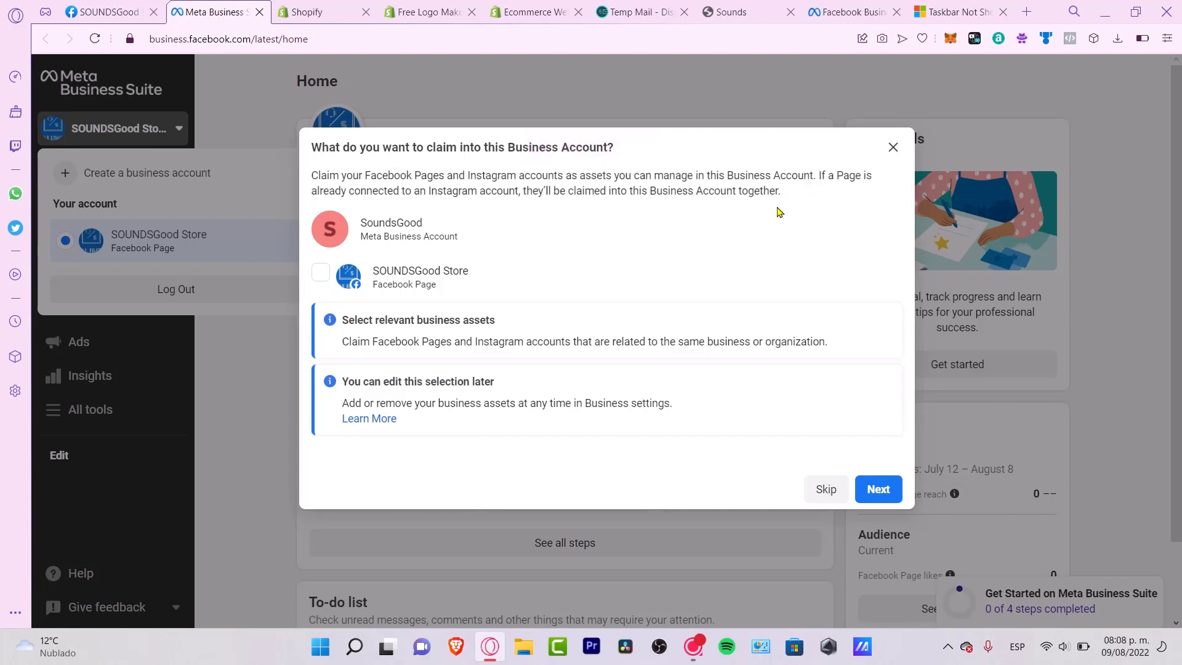
- Tick the SOUNDSGood Store Page, proceed through the steps, and confirm the SoundsGood account
{"action": "left_click", "coordinate": [320, 272]}
{"action": "left_click", "coordinate": [886, 490]}
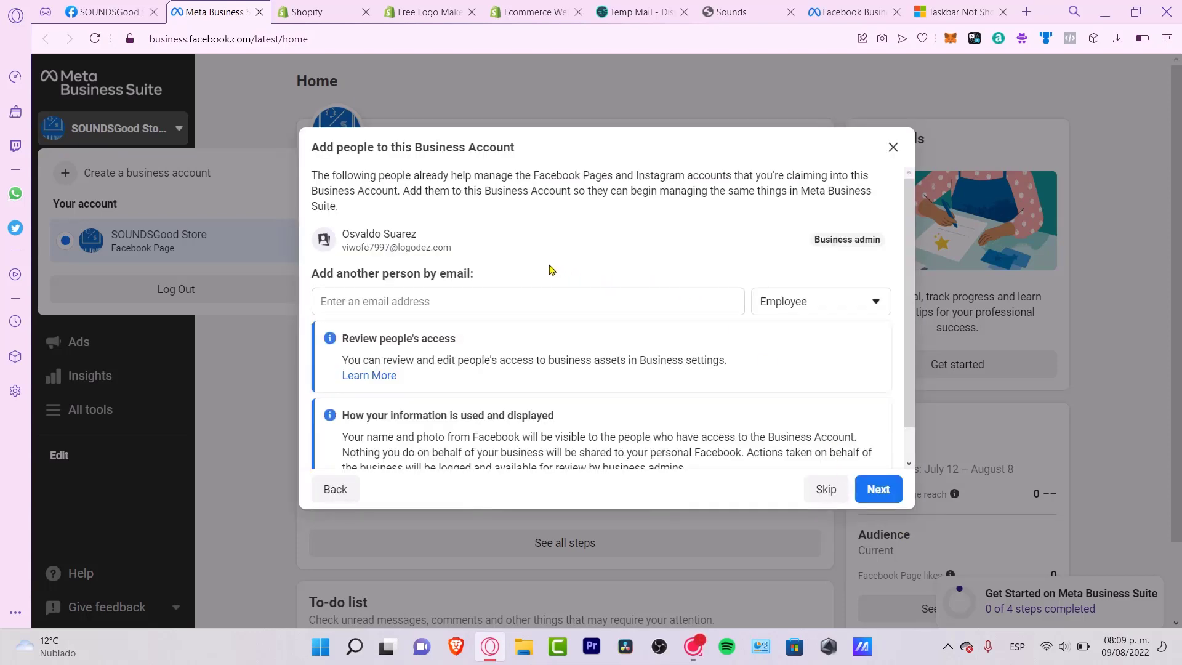
{"action": "scroll", "coordinate": [638, 354], "scroll_direction": "down", "scroll_amount": 1}
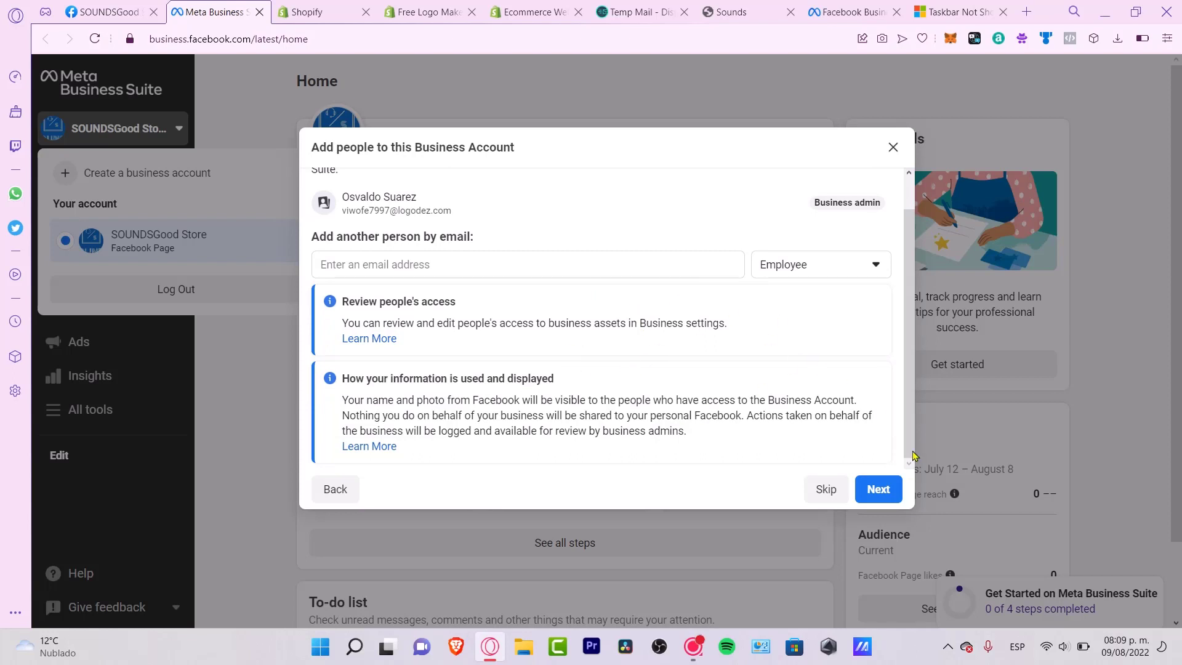
{"action": "left_click", "coordinate": [862, 491]}
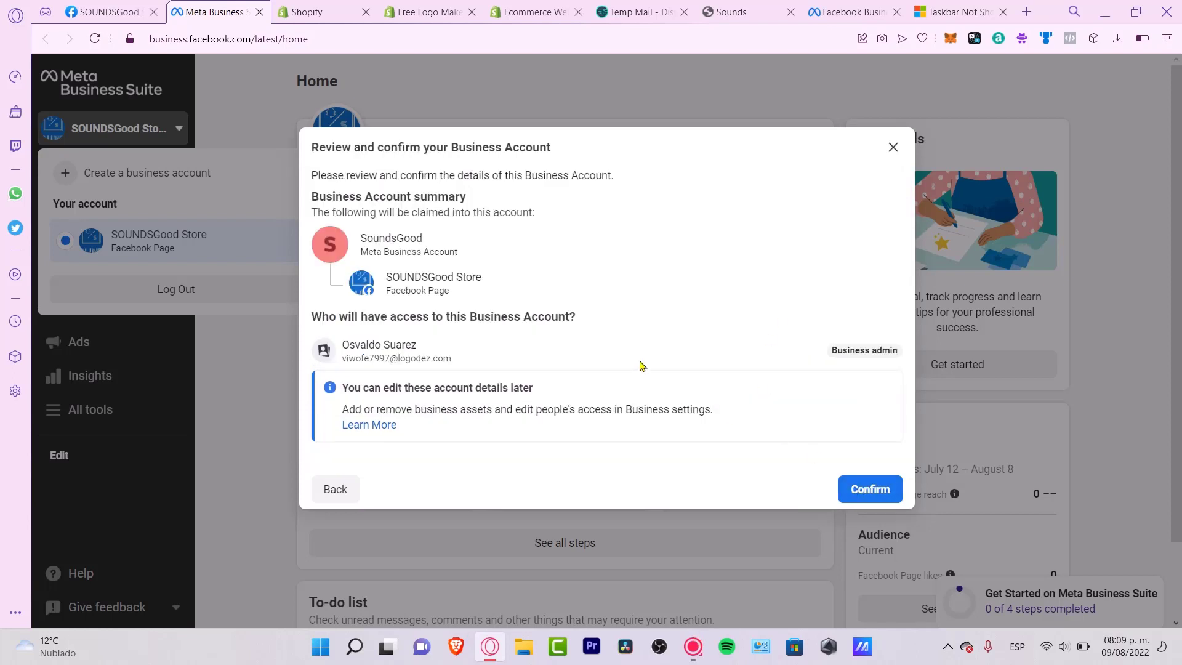
{"action": "left_click", "coordinate": [862, 489]}
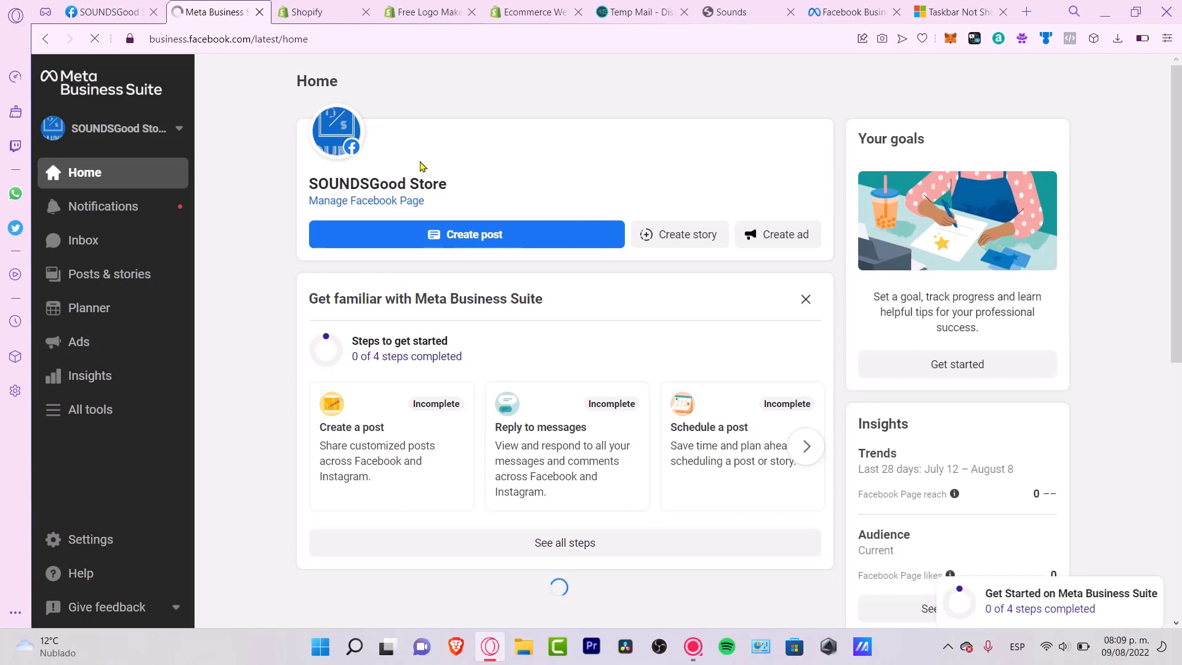
- Open SoundsGood's settings from the account switcher and view its People list with one admin
{"action": "left_click", "coordinate": [179, 135]}
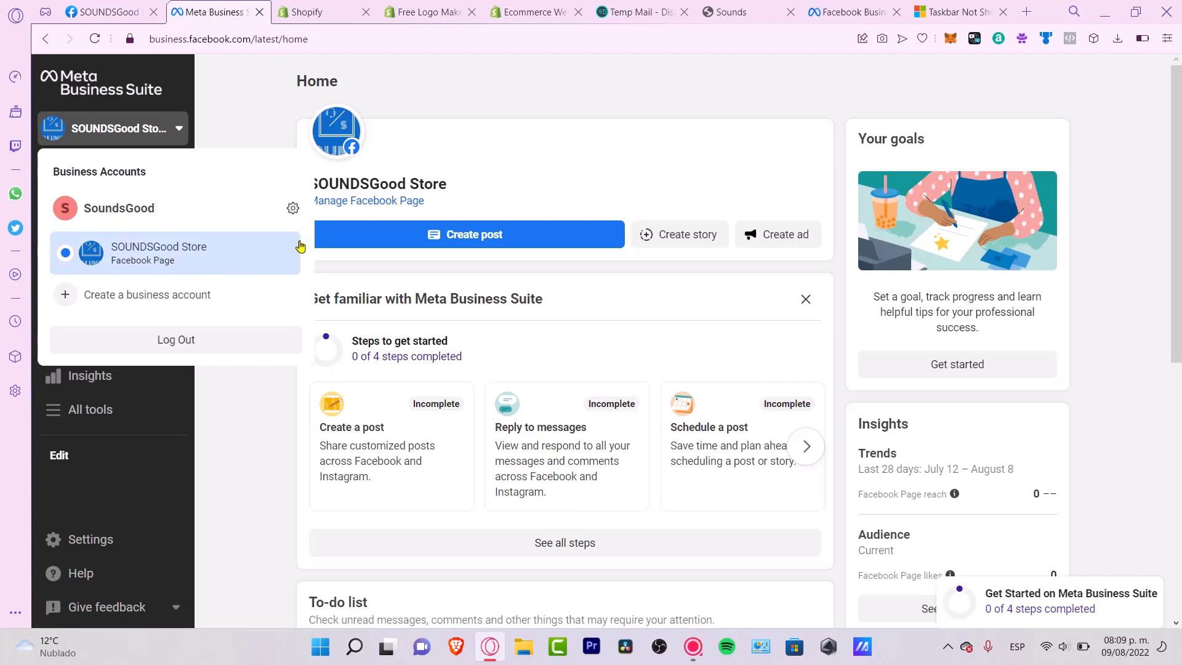
{"action": "left_click", "coordinate": [293, 209]}
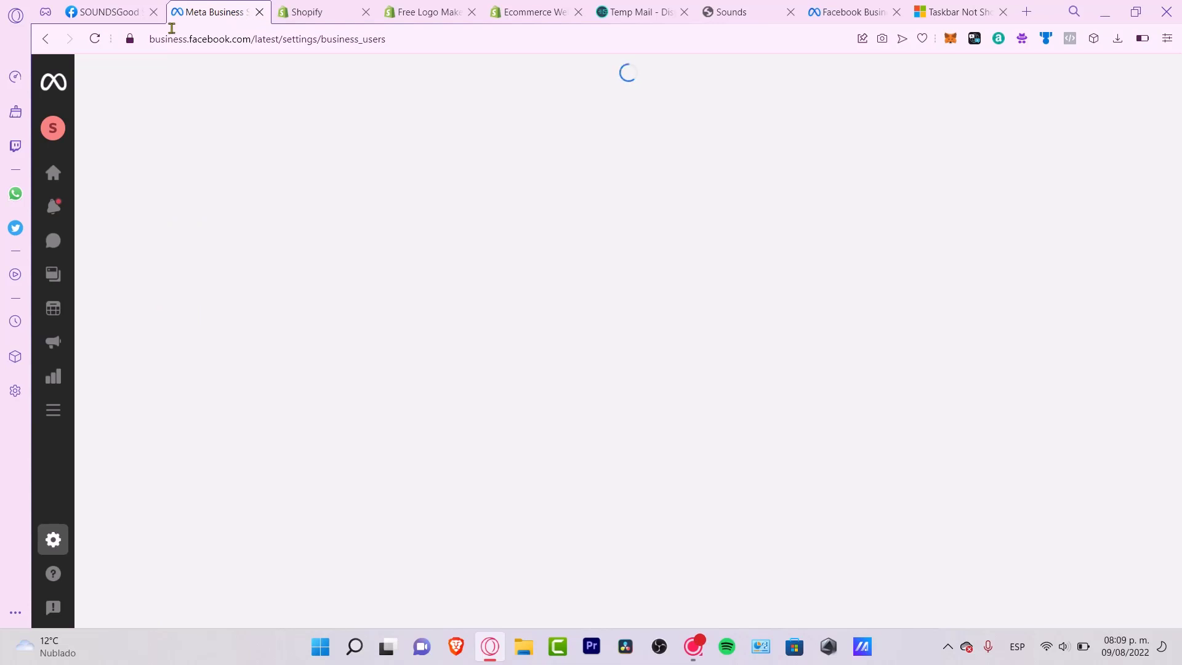
{"action": "mouse_move", "coordinate": [148, 136]}
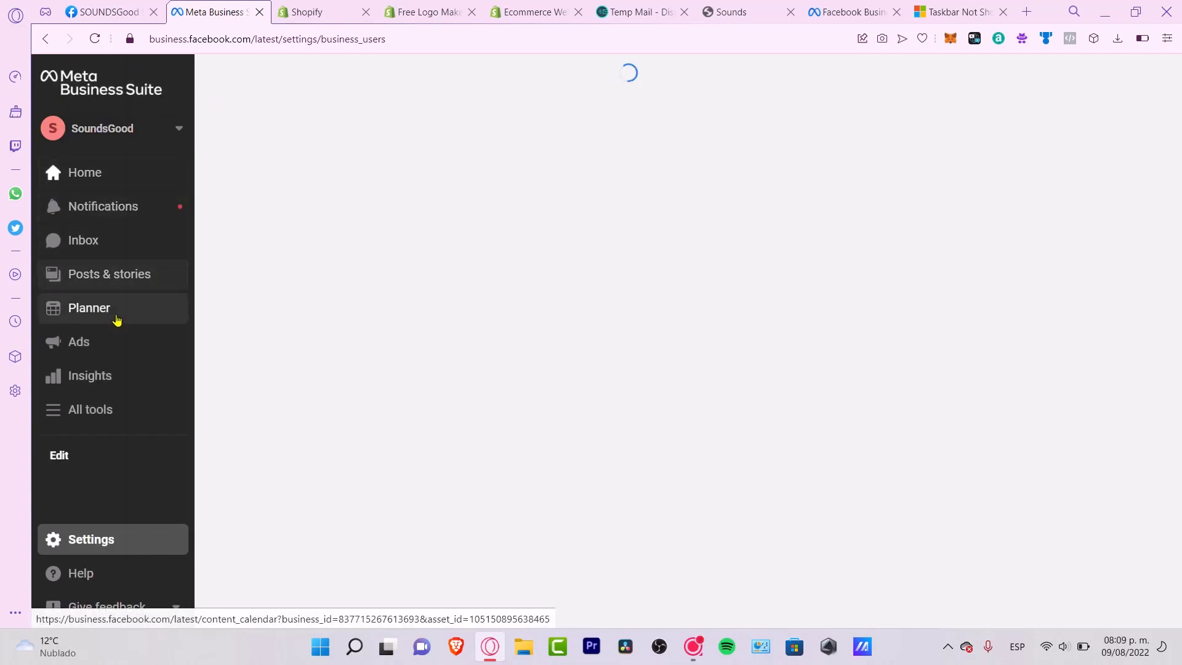
{"action": "left_click", "coordinate": [83, 344]}
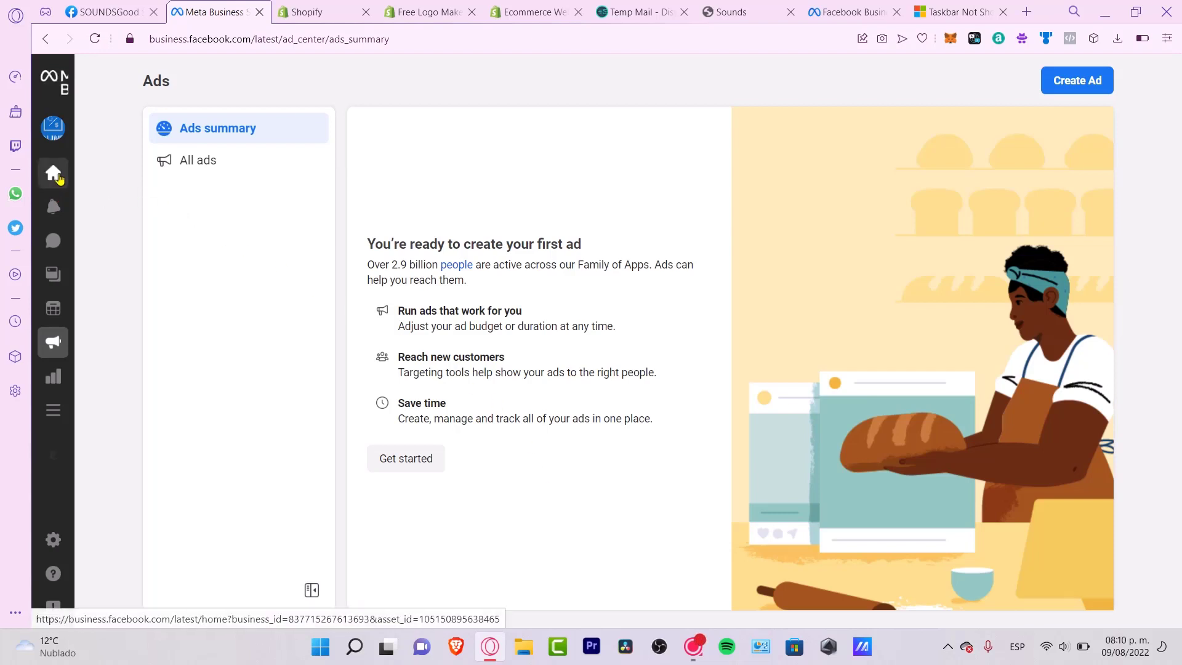
{"action": "mouse_move", "coordinate": [55, 175]}
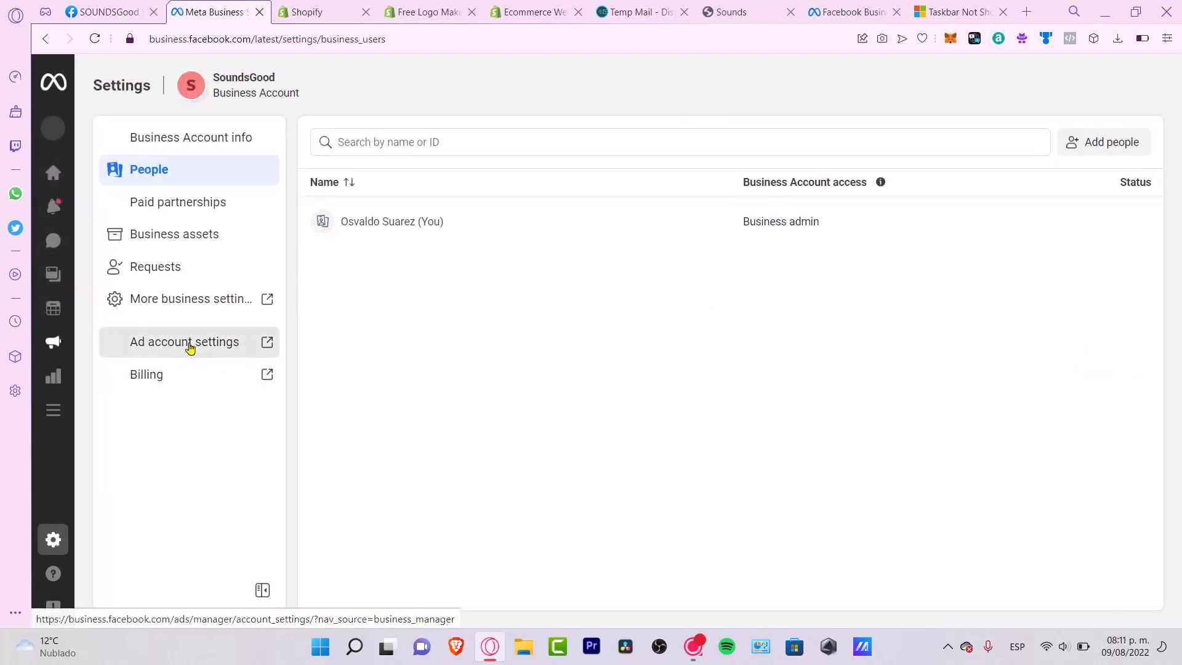
- Review the ad account settings and Add people dialog, then go to Events Manager via All tools
{"action": "left_click", "coordinate": [212, 349]}
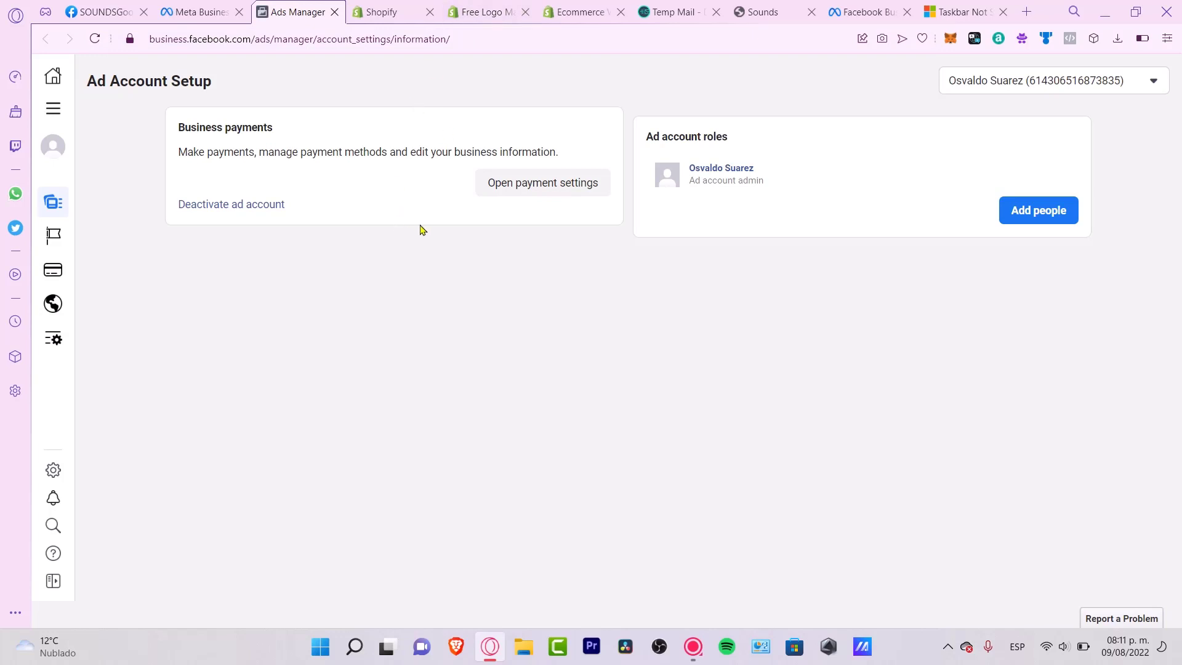
{"action": "triple_click", "coordinate": [687, 148]}
{"action": "left_click", "coordinate": [999, 211]}
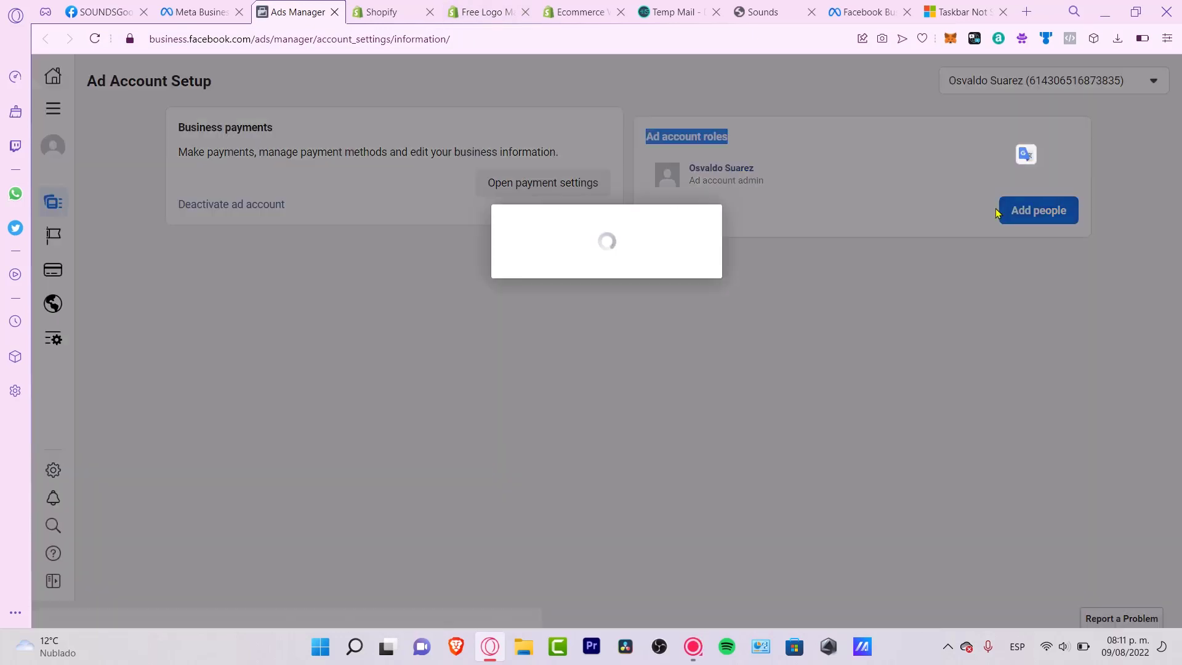
{"action": "left_click", "coordinate": [696, 368]}
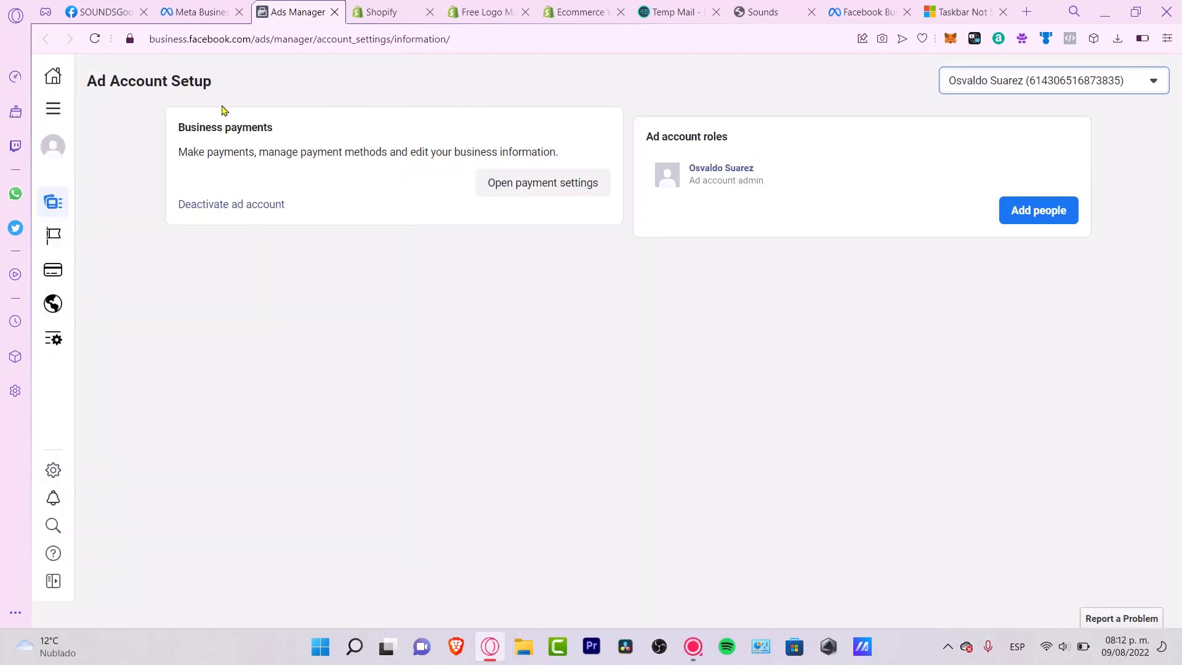
{"action": "left_click", "coordinate": [52, 117]}
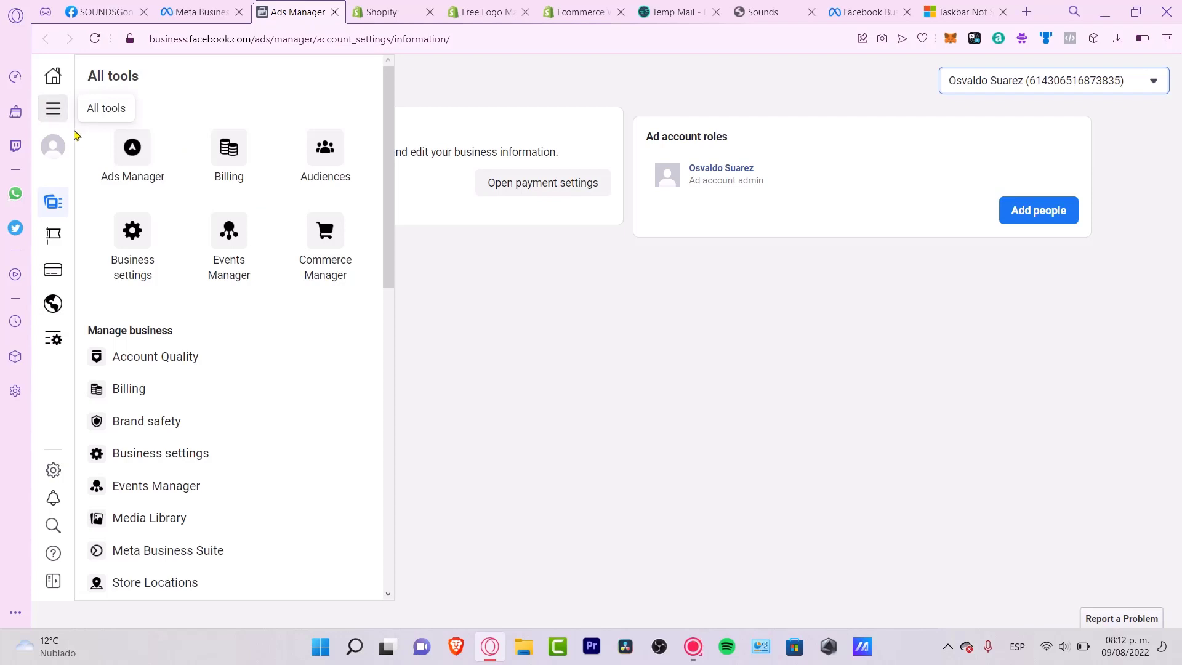
{"action": "left_click", "coordinate": [239, 248]}
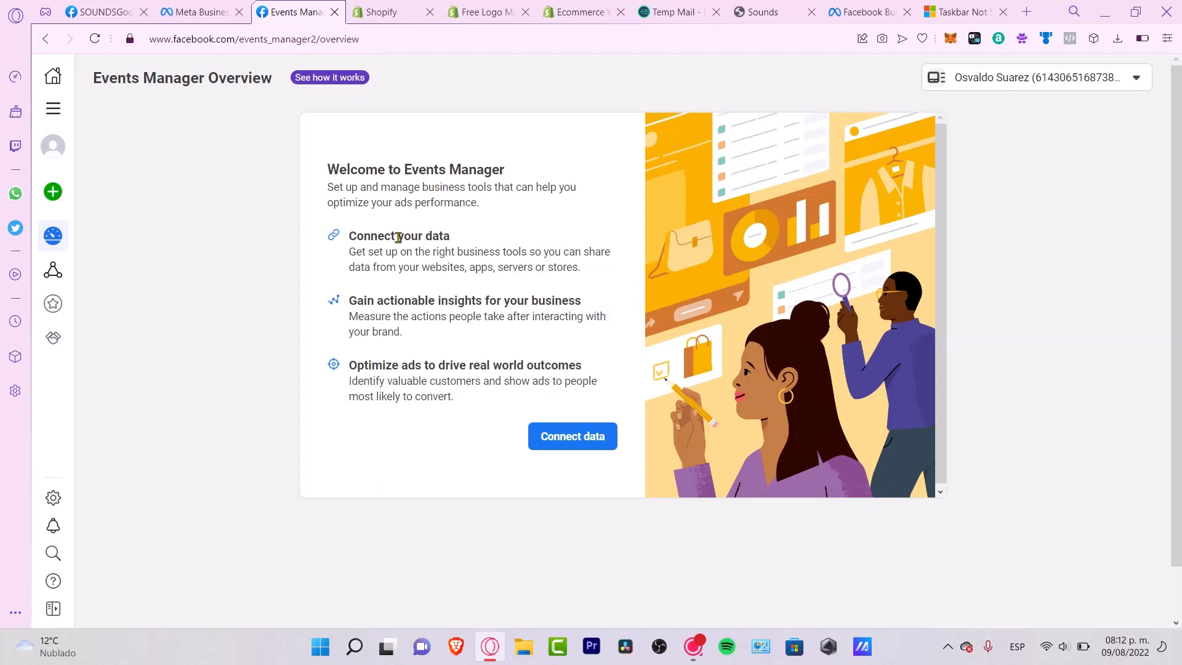
- Connect a new Web data source and begin creating its pixel
{"action": "left_click", "coordinate": [573, 438]}
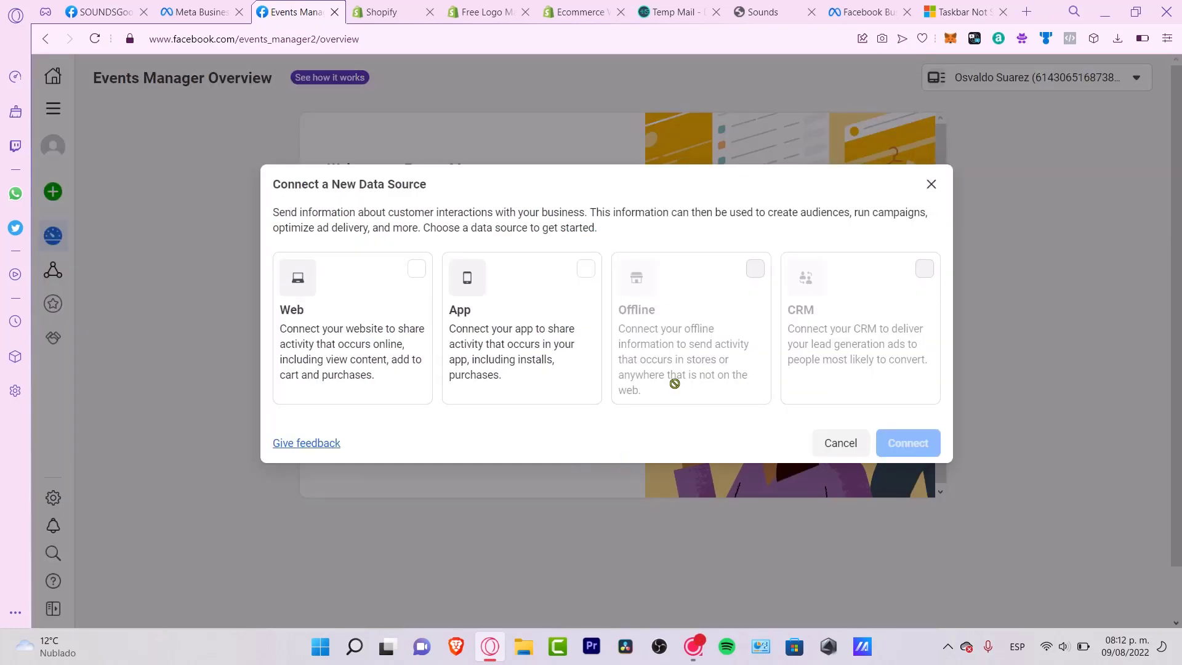
{"action": "left_click", "coordinate": [406, 323]}
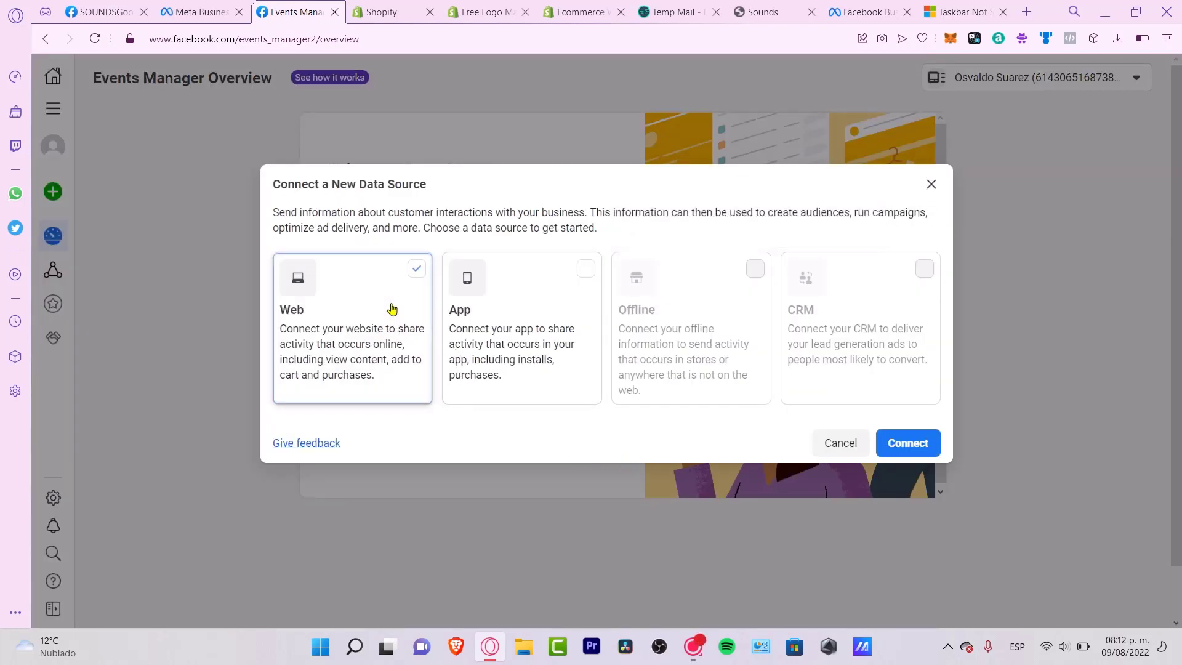
{"action": "left_click", "coordinate": [906, 442]}
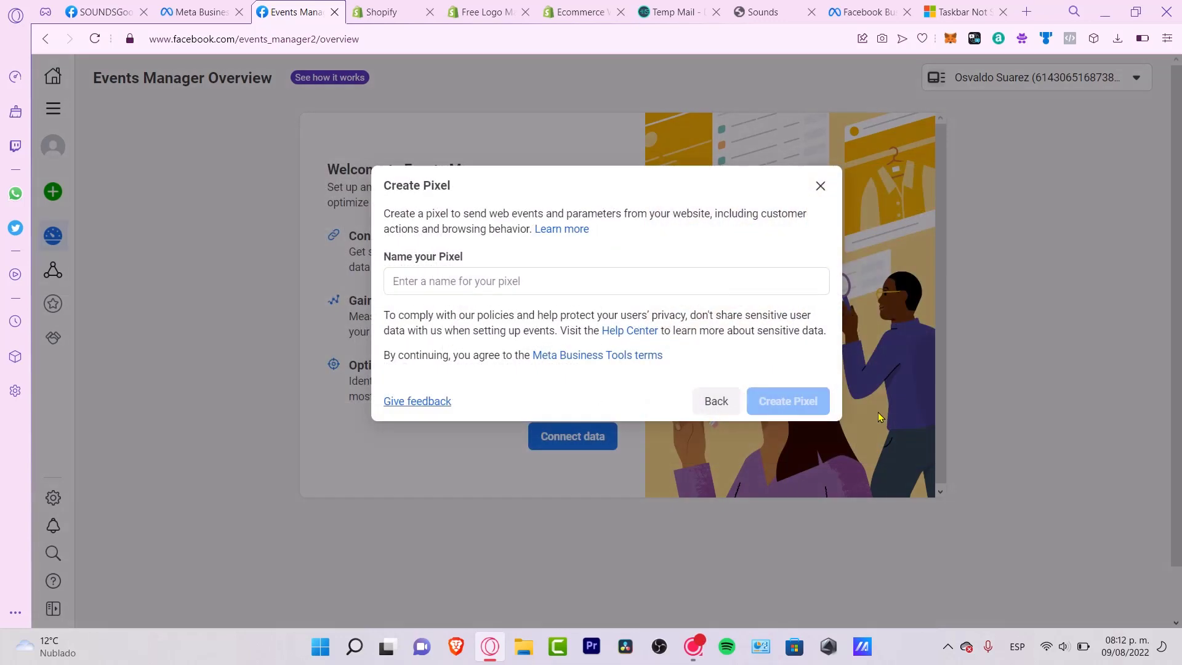
{"action": "left_click", "coordinate": [472, 286]}
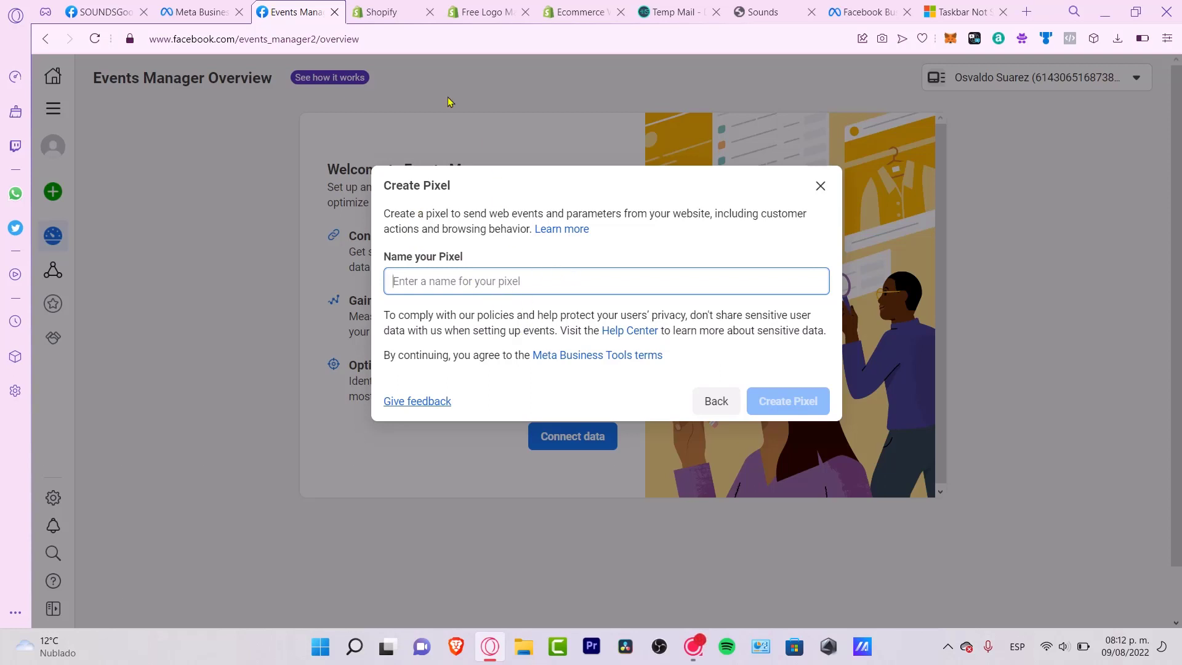
- Create the pixel named SoundsGood, then focus the website URL field and switch tabs for the address
{"action": "left_click", "coordinate": [102, 12]}
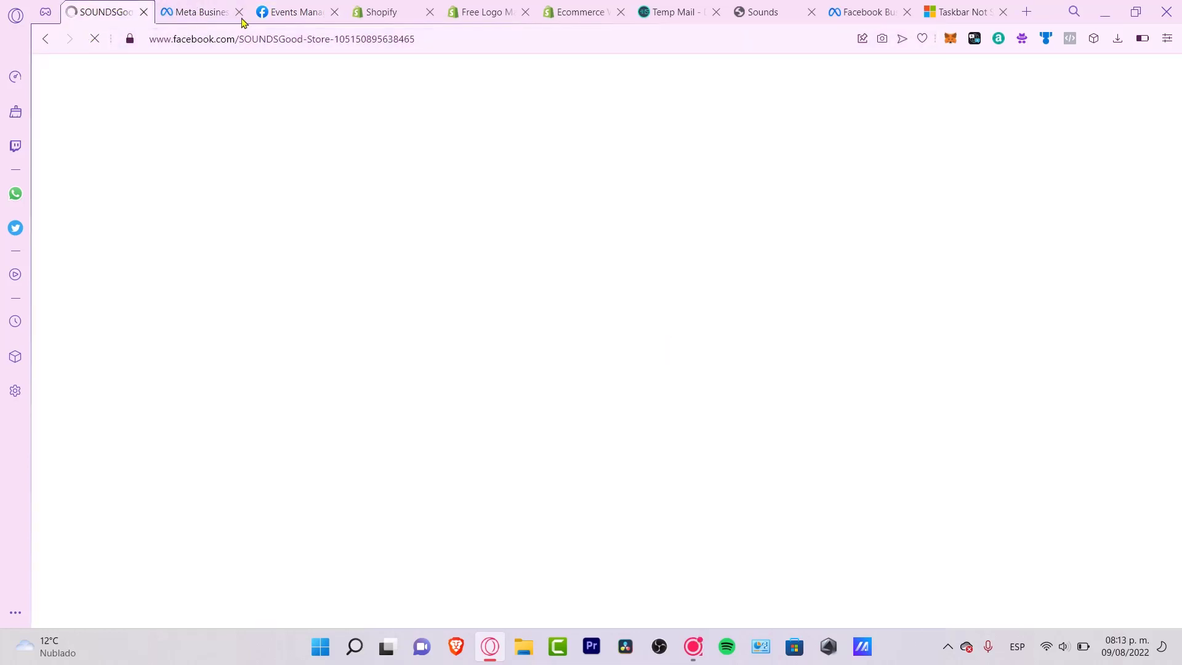
{"action": "left_click", "coordinate": [294, 12]}
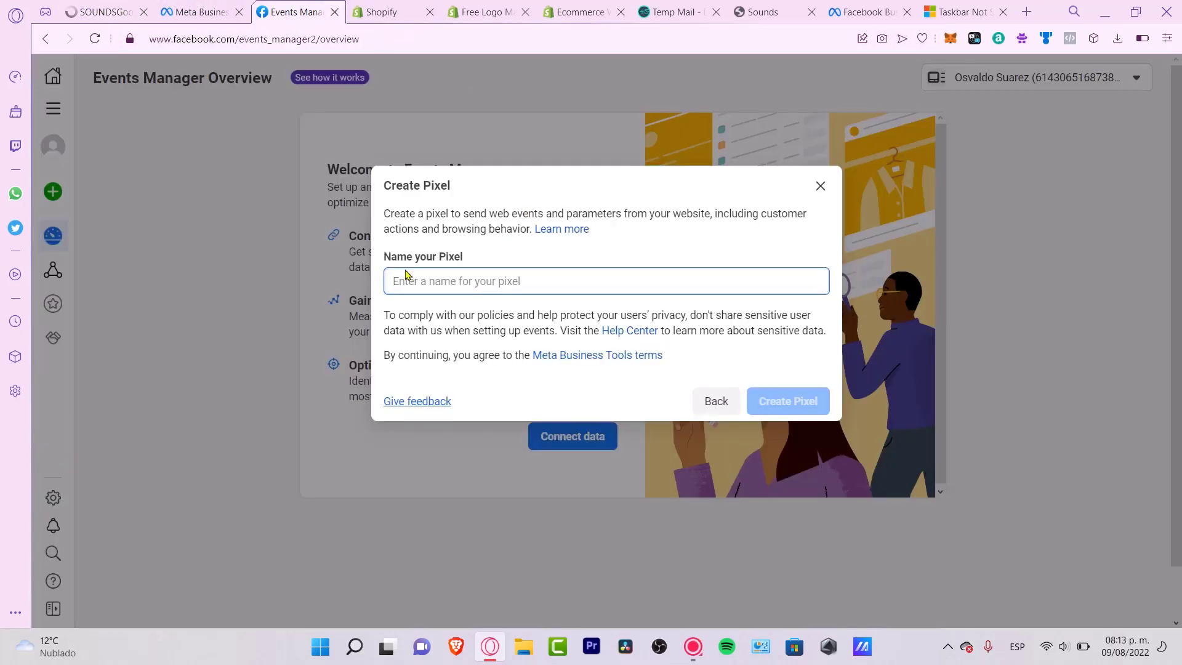
{"action": "type", "text": "Sound"}
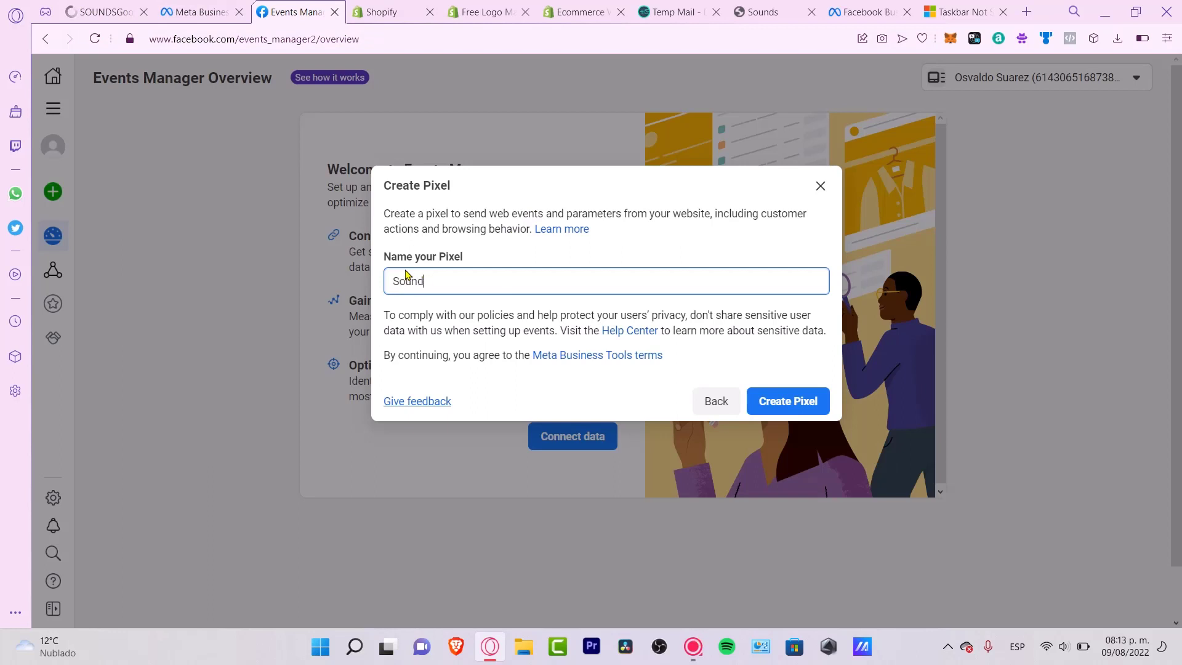
{"action": "type", "text": "sGood"}
{"action": "key", "text": "Return"}
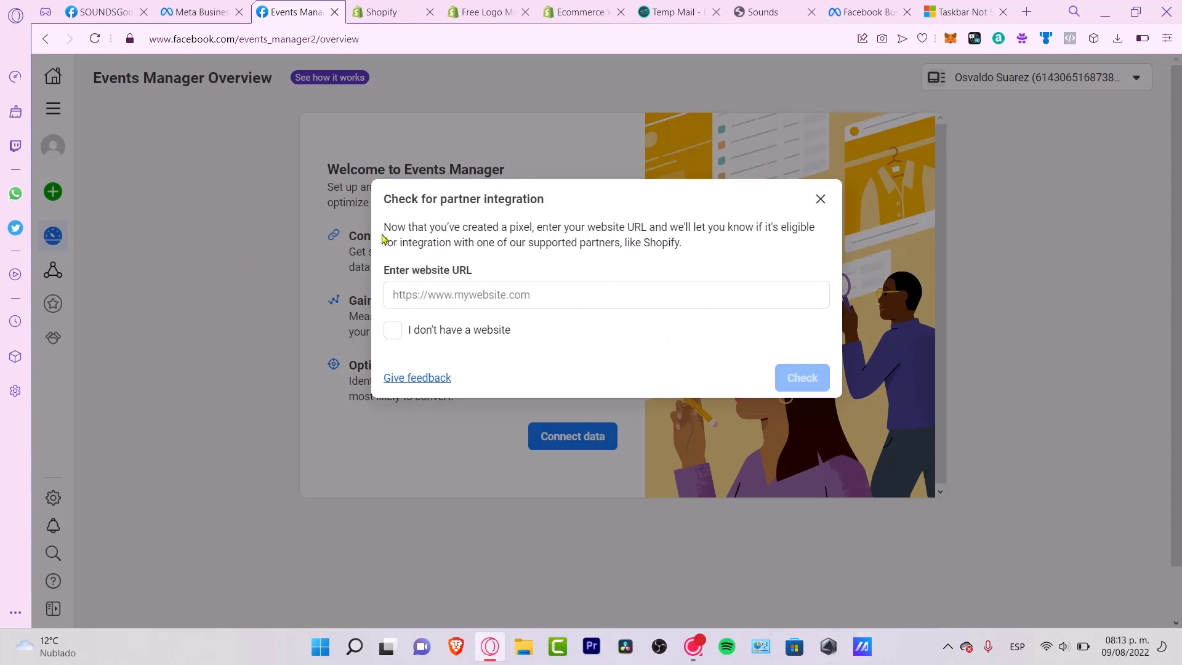
{"action": "left_click", "coordinate": [512, 297]}
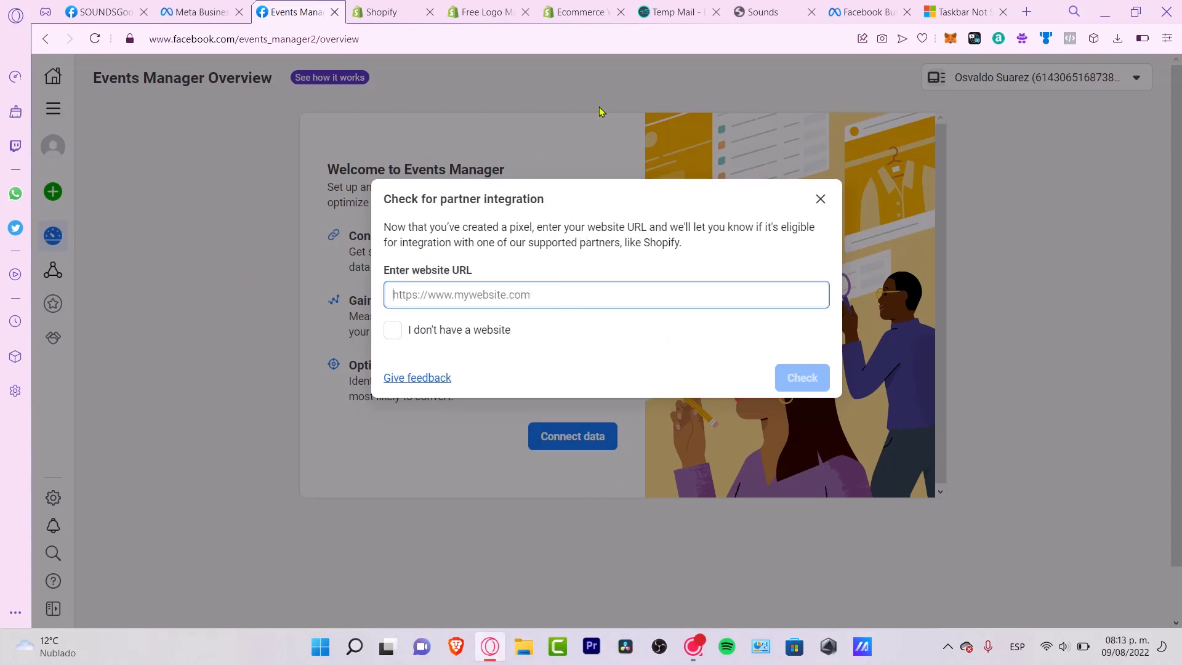
{"action": "left_click", "coordinate": [474, 13]}
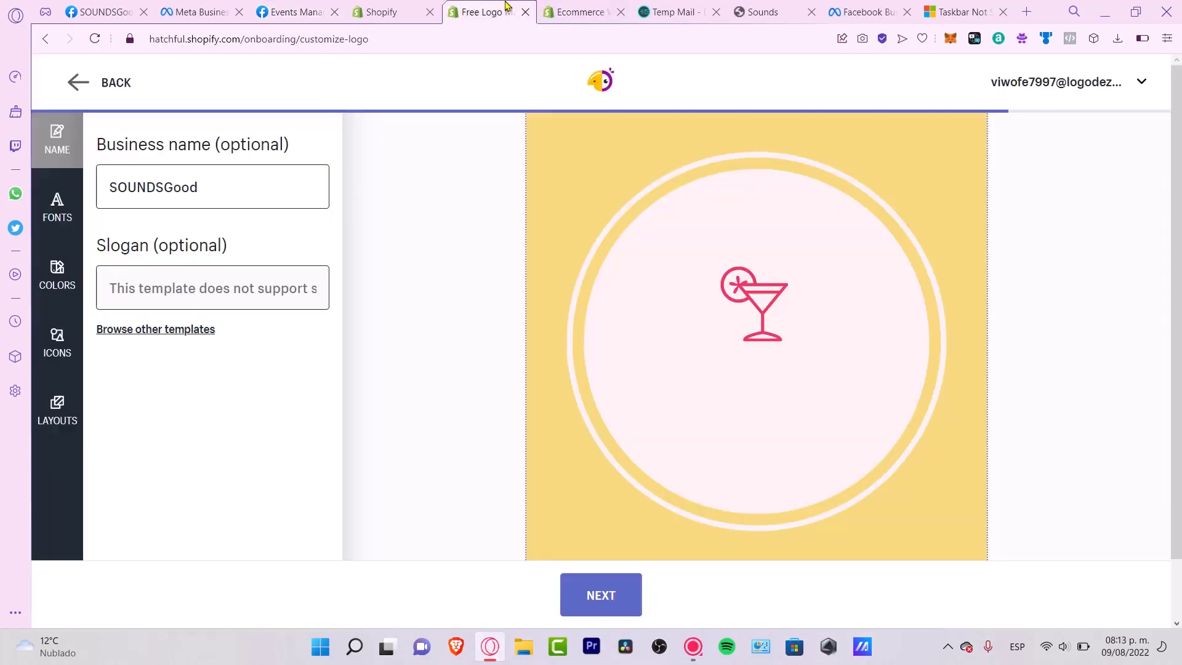
- Open the live Sounds storefront, copy its web address, and go back to Events Manager
{"action": "left_click", "coordinate": [395, 8]}
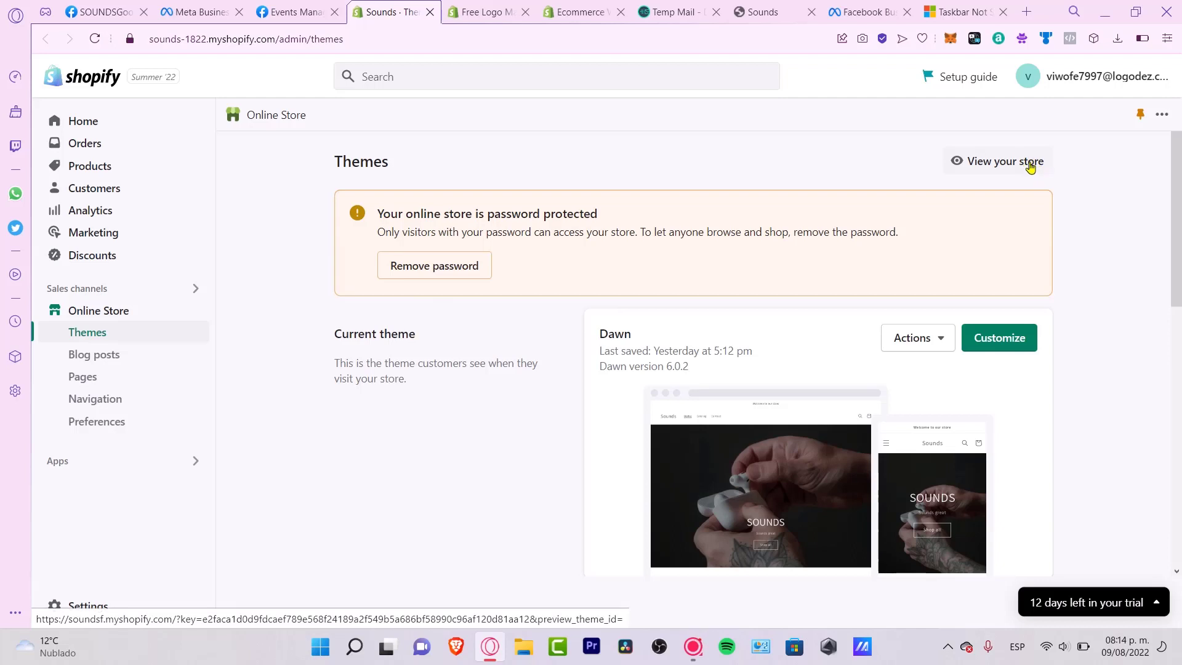
{"action": "left_click", "coordinate": [1028, 161]}
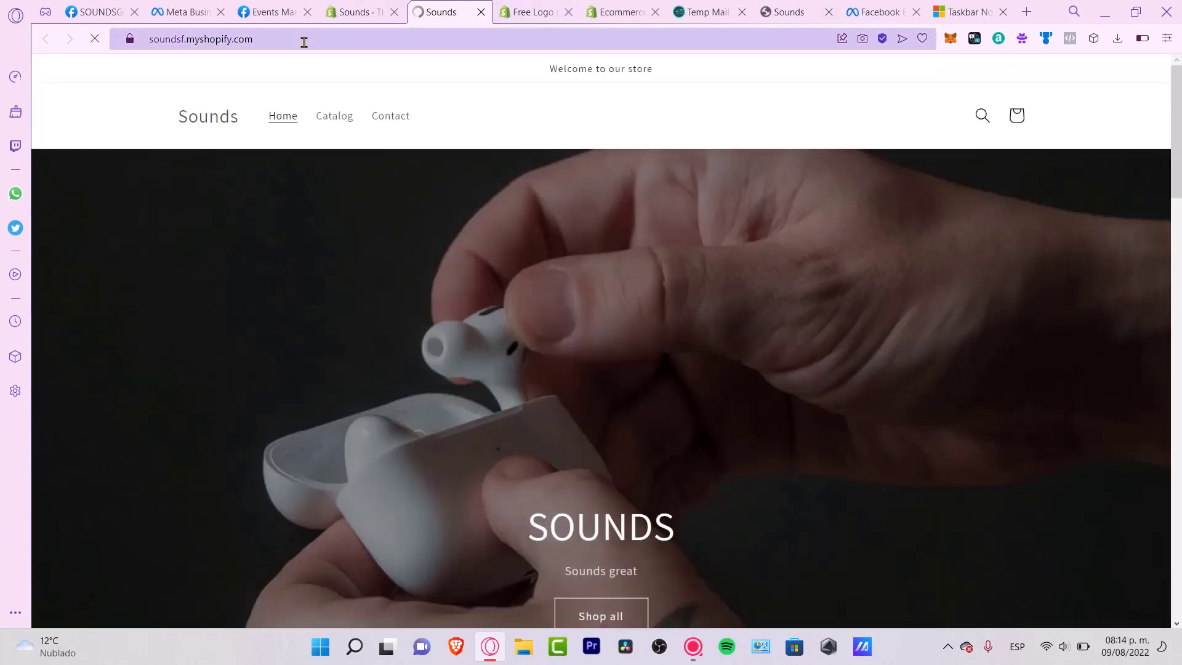
{"action": "left_click", "coordinate": [304, 40]}
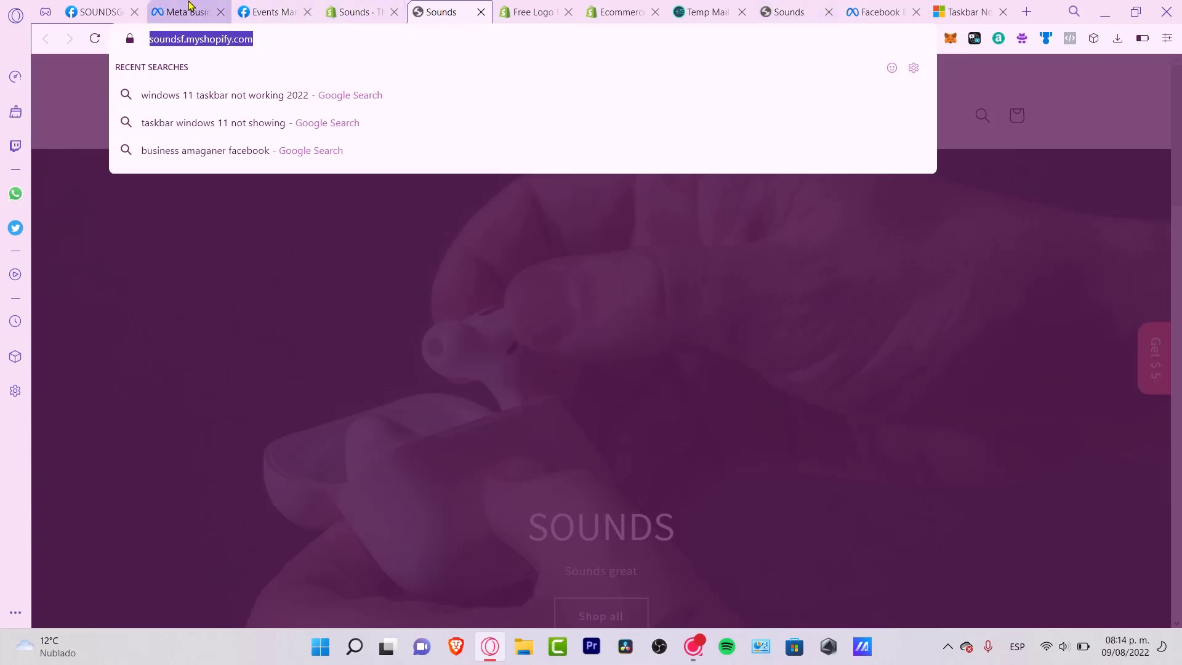
{"action": "left_click", "coordinate": [271, 12]}
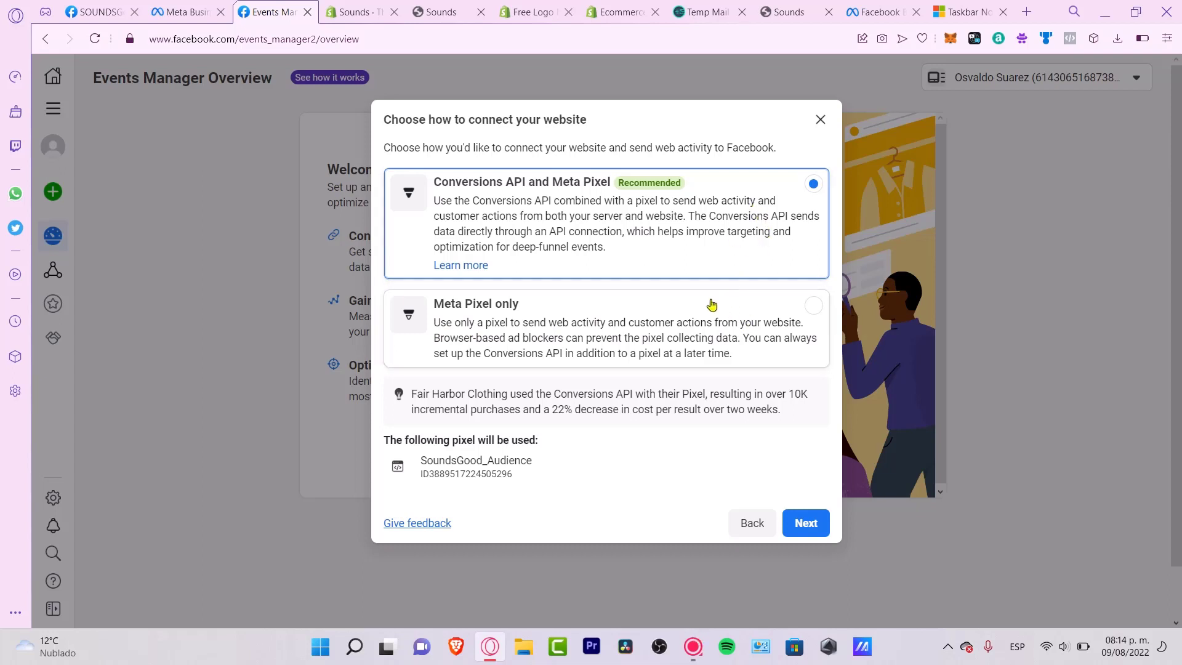
- Choose Meta Pixel only, try creating the SoundsGood_Audience web pixel, then open Data sources
{"action": "left_click", "coordinate": [496, 326]}
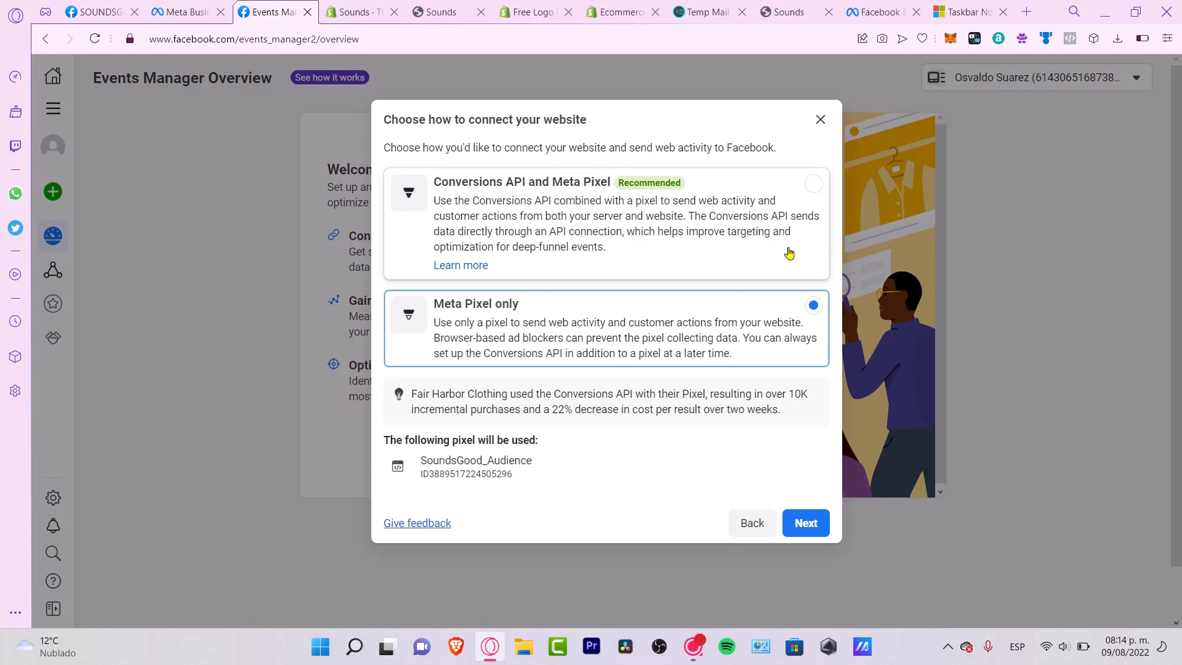
{"action": "key", "text": "Escape"}
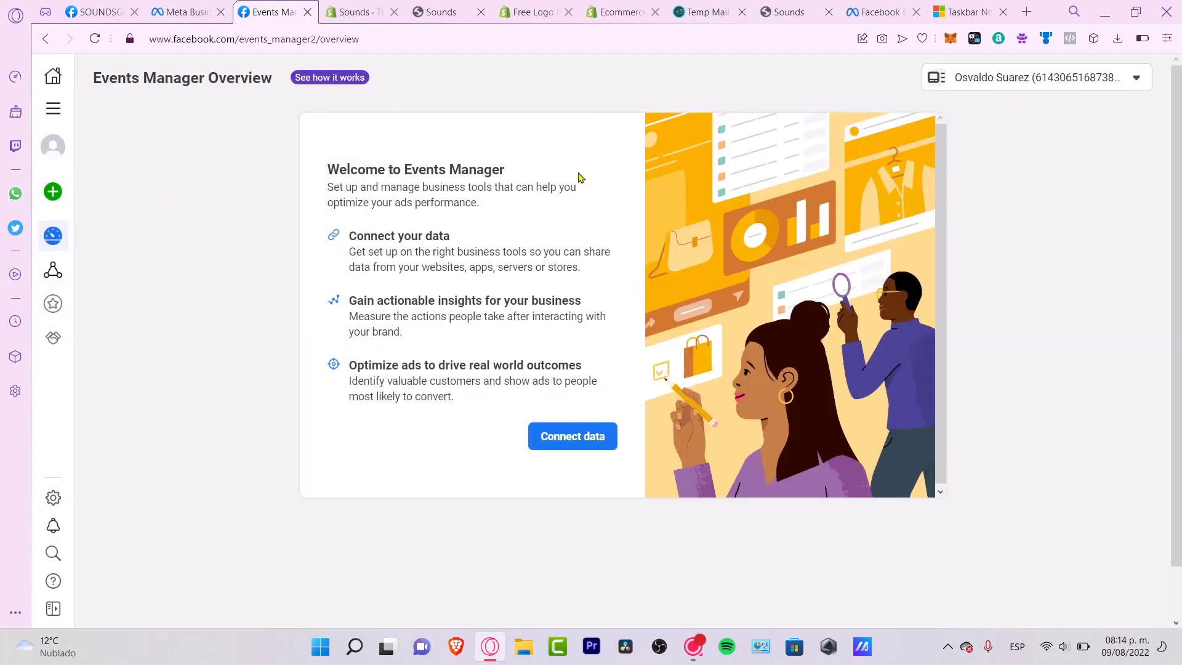
{"action": "left_click", "coordinate": [575, 433]}
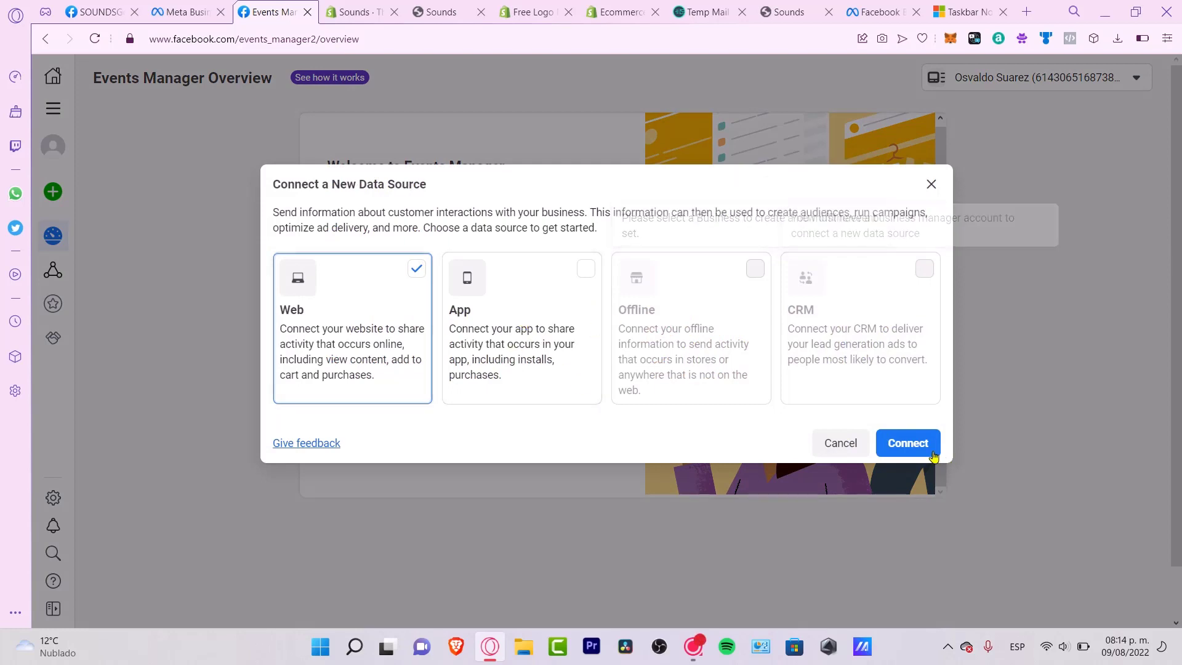
{"action": "left_click", "coordinate": [909, 443]}
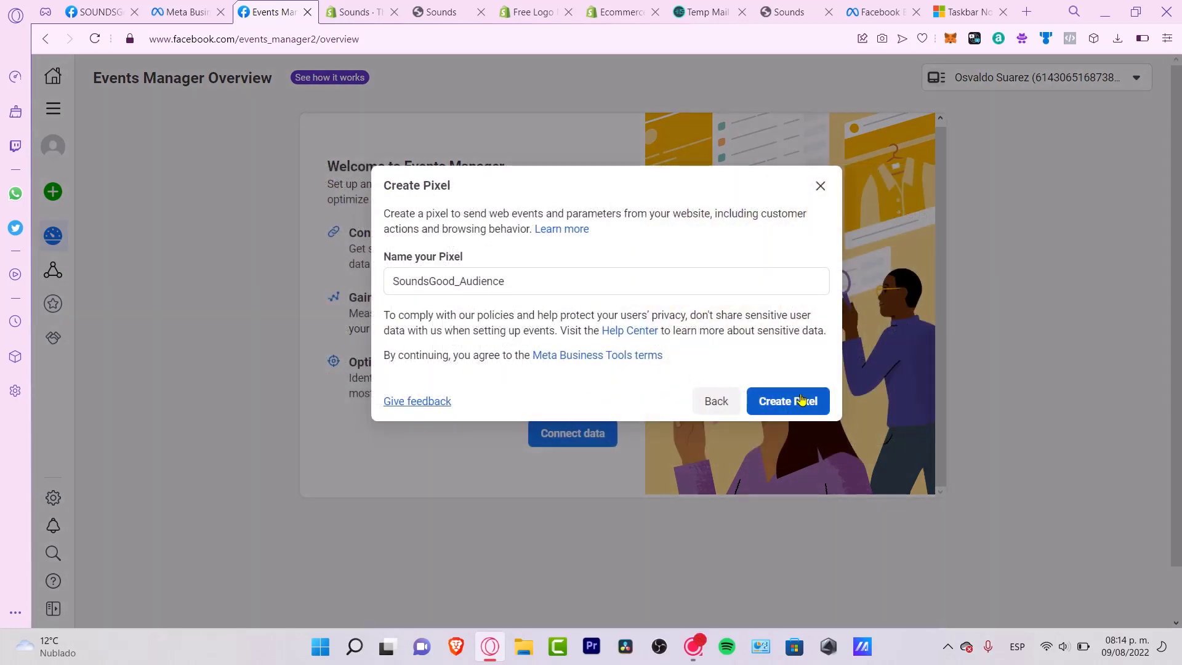
{"action": "left_click", "coordinate": [791, 401]}
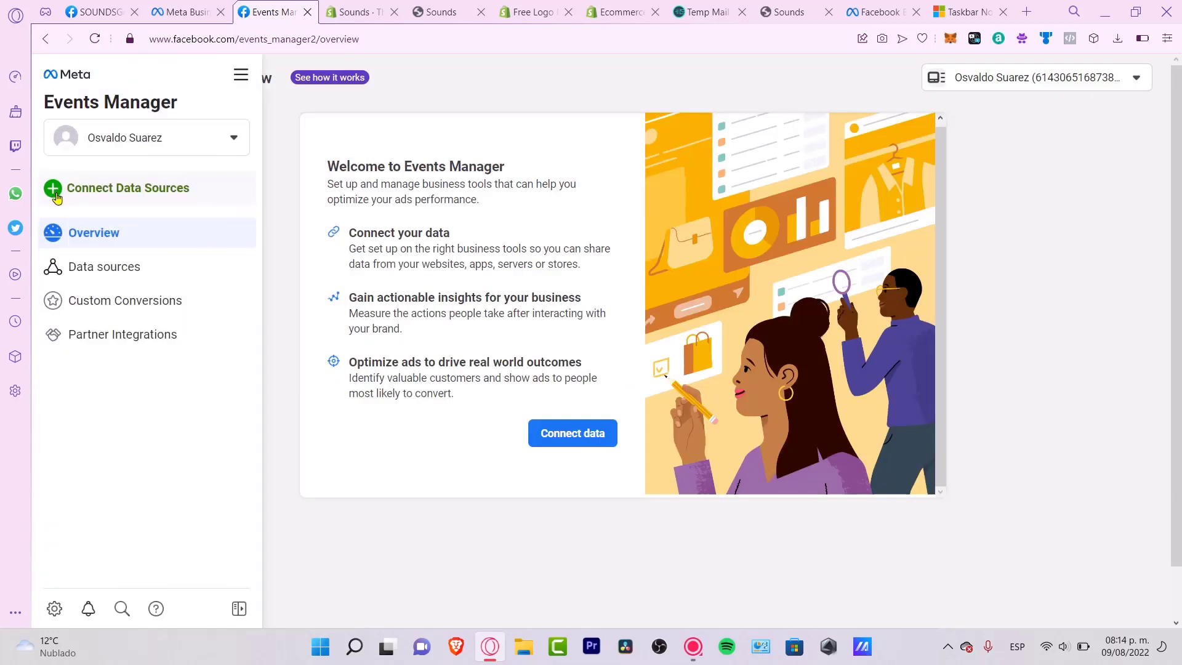
{"action": "left_click", "coordinate": [146, 265]}
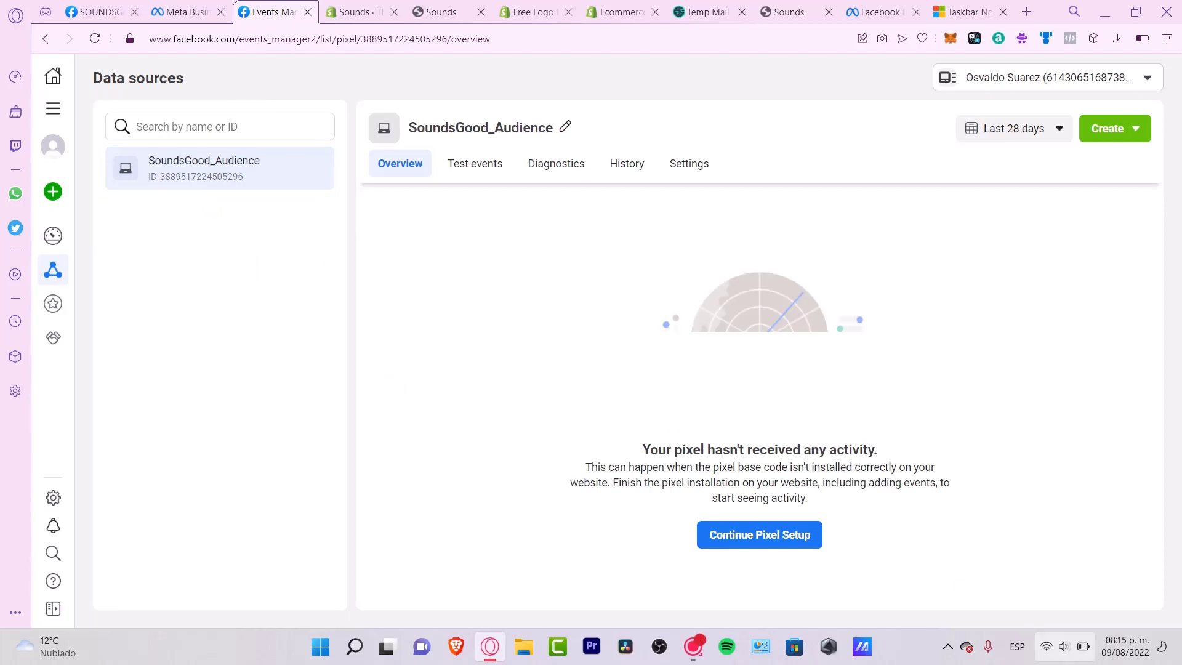
- Continue SoundsGood_Audience setup with the prefilled store URL, pick Shopify as partner, and view its instructions
{"action": "left_click", "coordinate": [760, 542]}
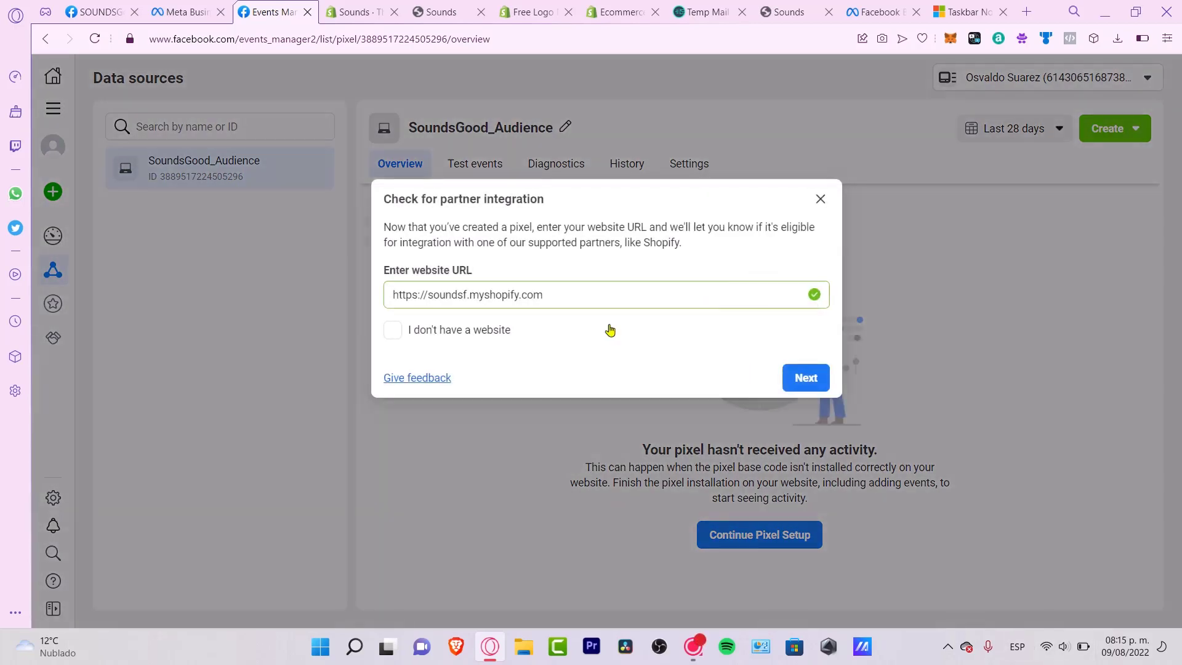
{"action": "left_click", "coordinate": [808, 379]}
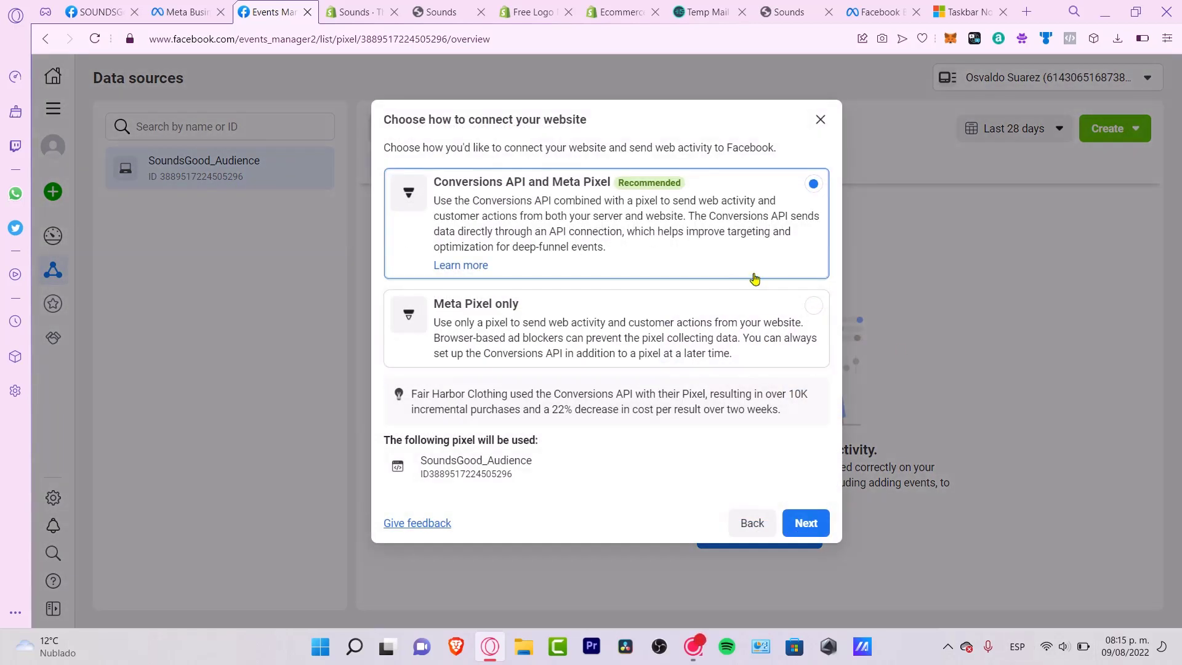
{"action": "left_click", "coordinate": [818, 530]}
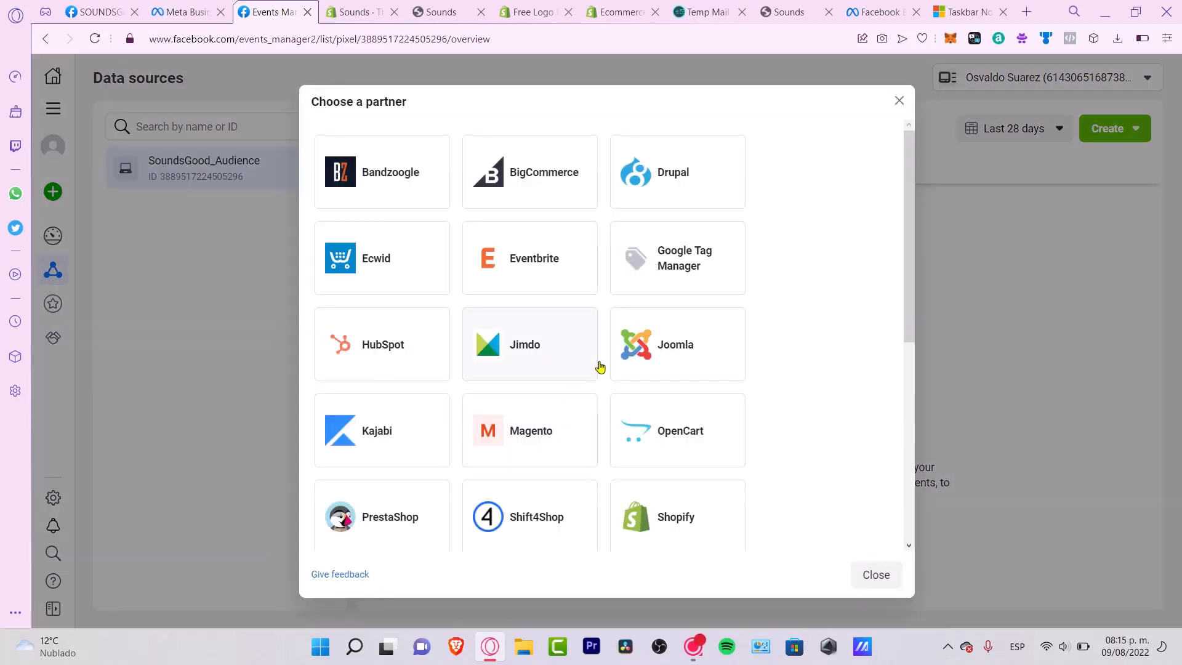
{"action": "scroll", "coordinate": [800, 295], "scroll_direction": "down", "scroll_amount": 3}
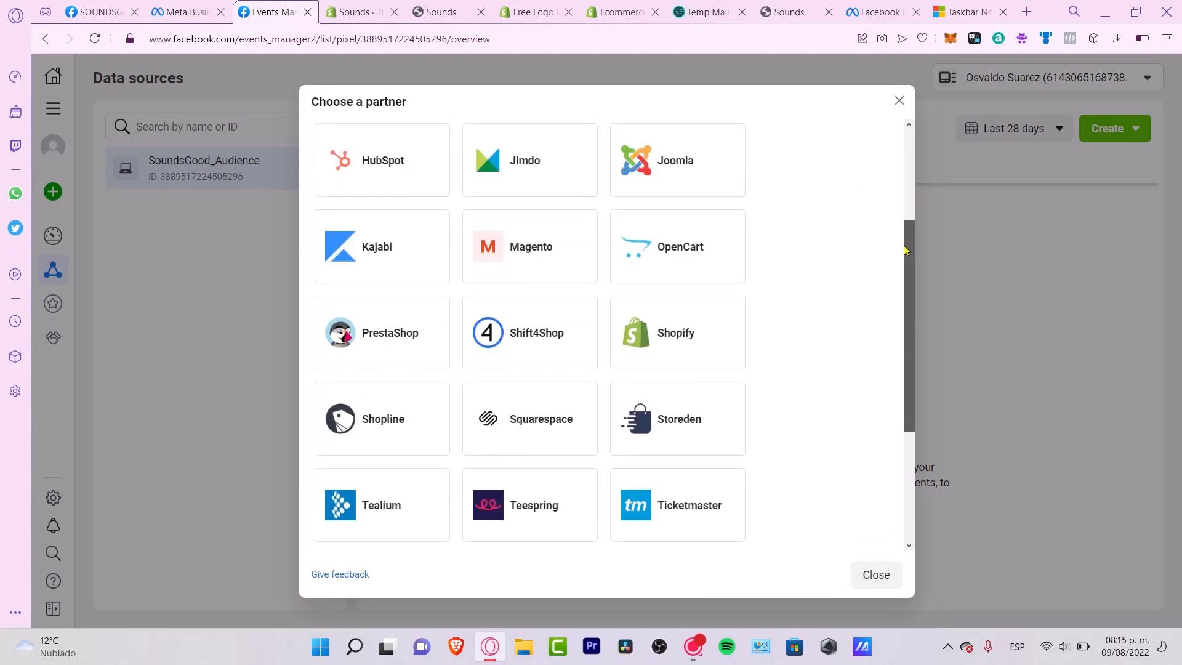
{"action": "left_click", "coordinate": [658, 357]}
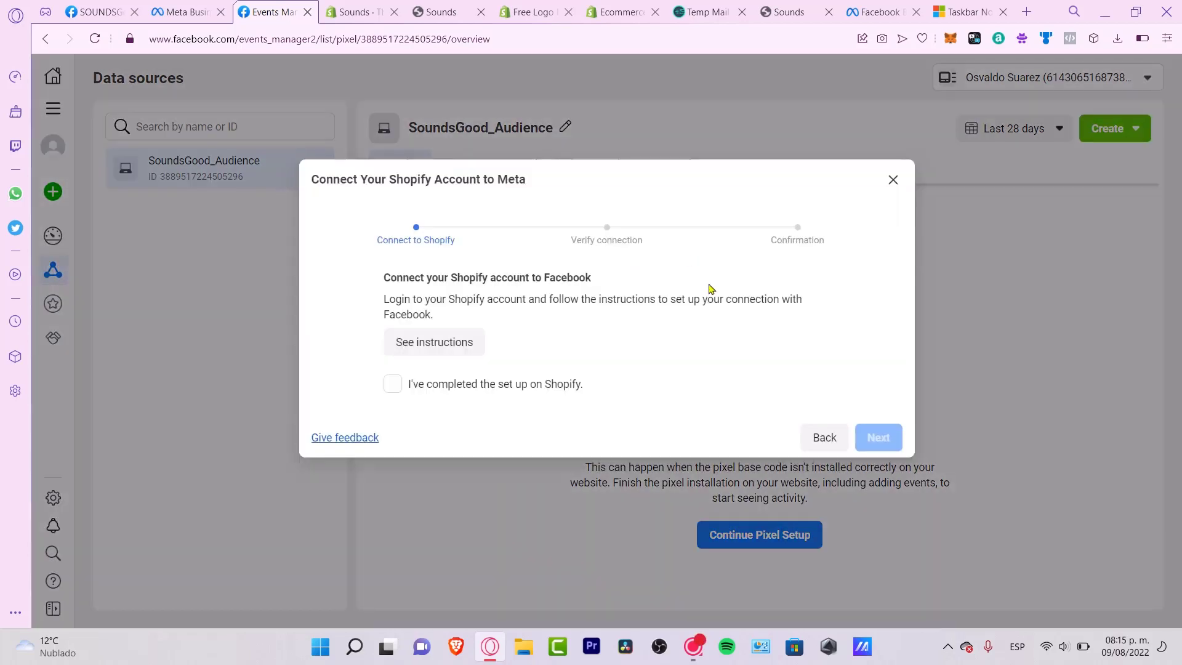
{"action": "left_click_drag", "start_coordinate": [491, 277], "coordinate": [560, 297]}
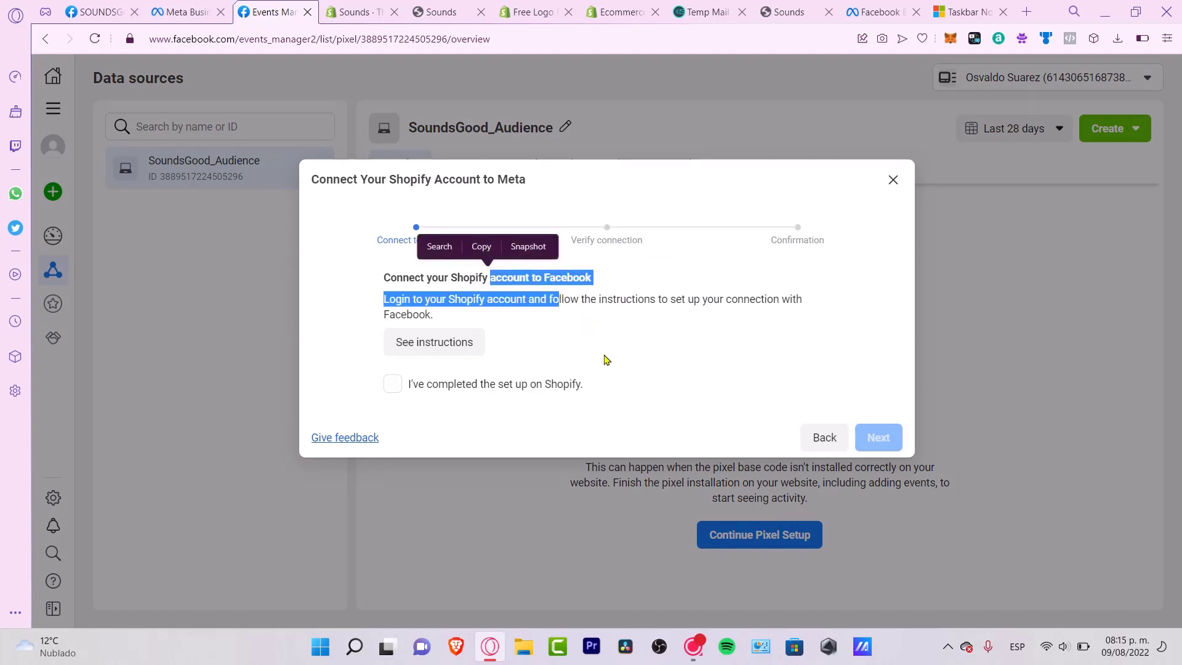
{"action": "left_click", "coordinate": [649, 370]}
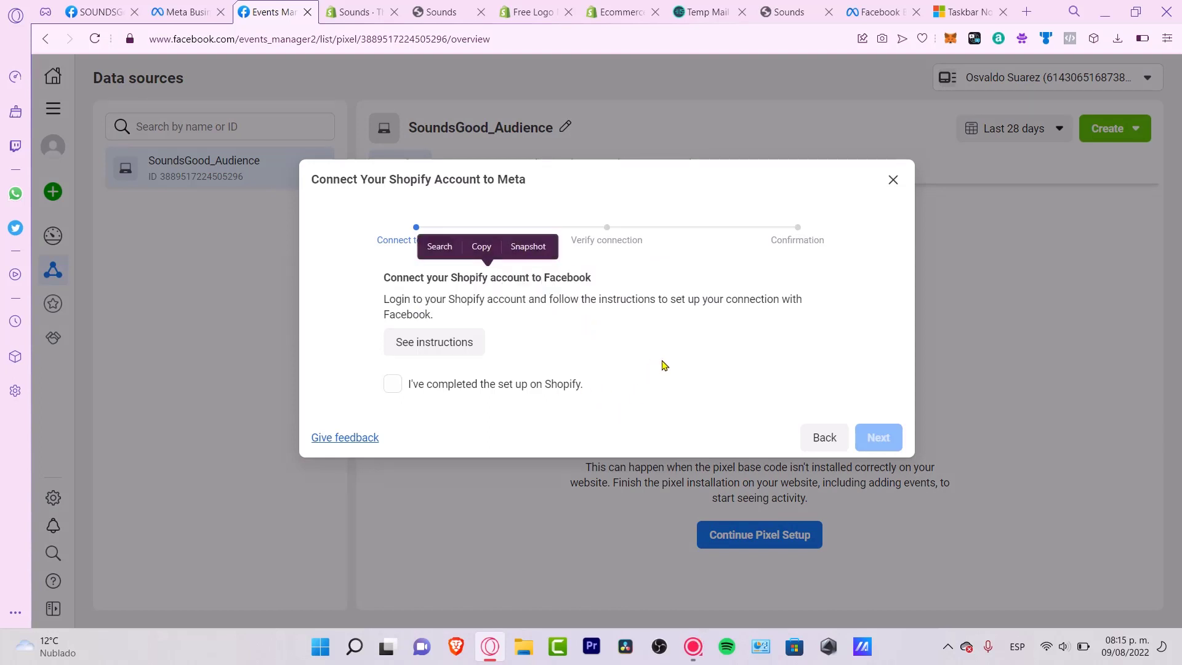
{"action": "left_click", "coordinate": [456, 343]}
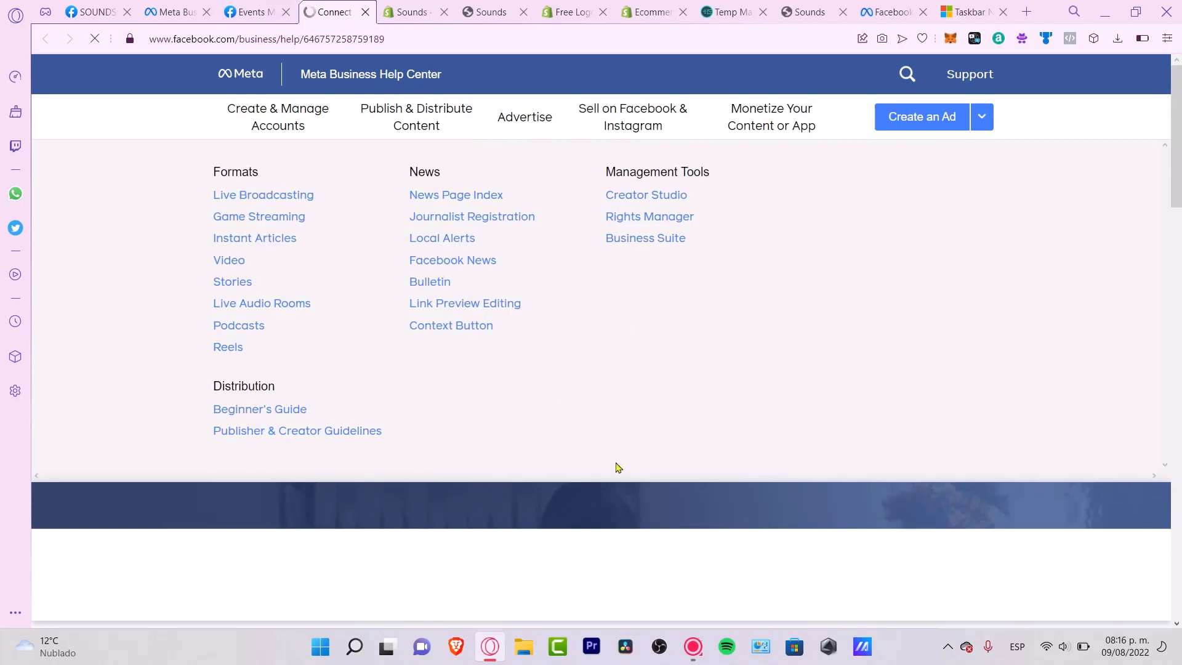
- Read through the 'Connect your Shopify account to Meta' article, then return to the Sounds Themes page
{"action": "scroll", "coordinate": [739, 517], "scroll_direction": "down", "scroll_amount": 8}
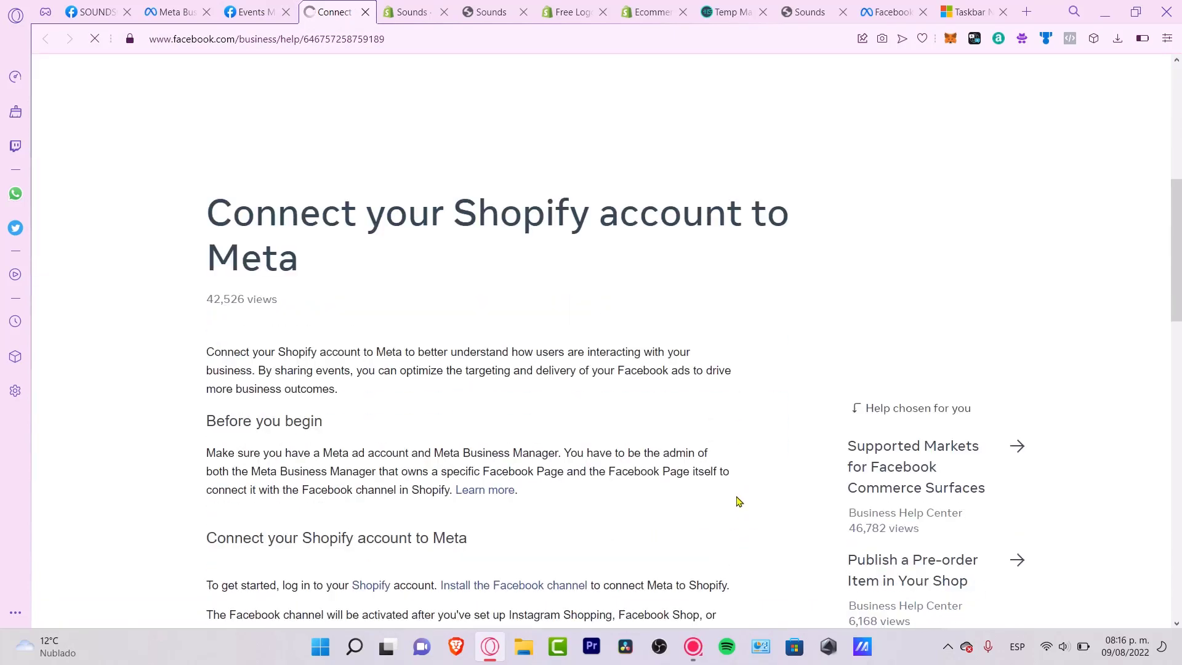
{"action": "scroll", "coordinate": [738, 501], "scroll_direction": "down", "scroll_amount": 4}
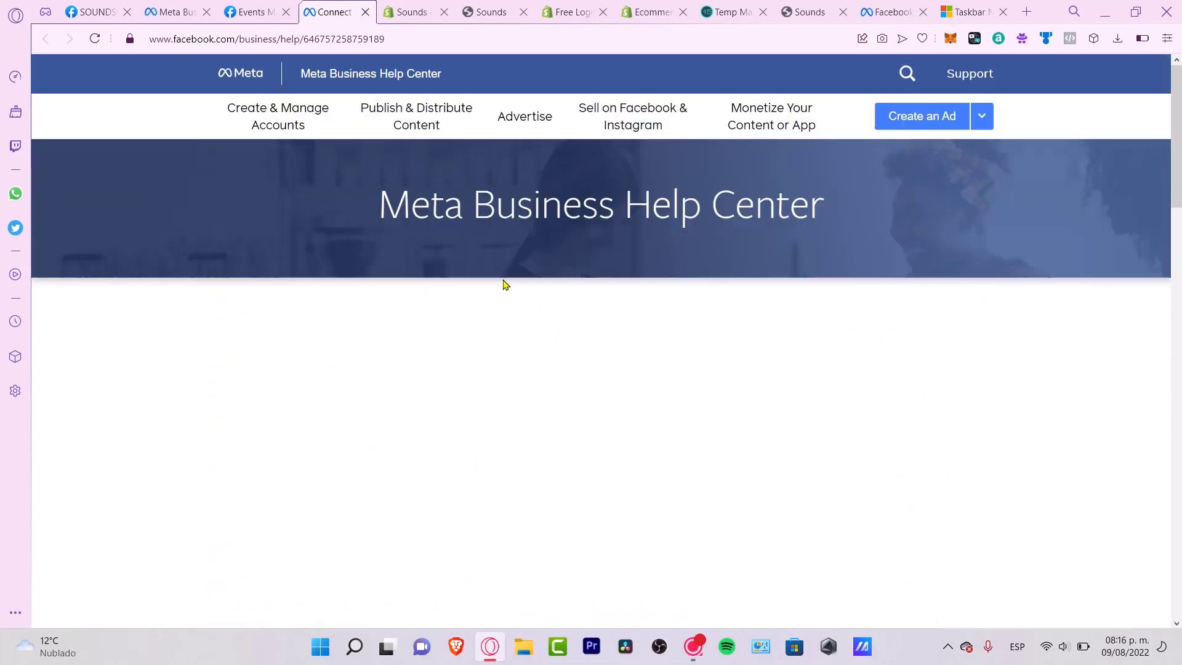
{"action": "left_click", "coordinate": [412, 12]}
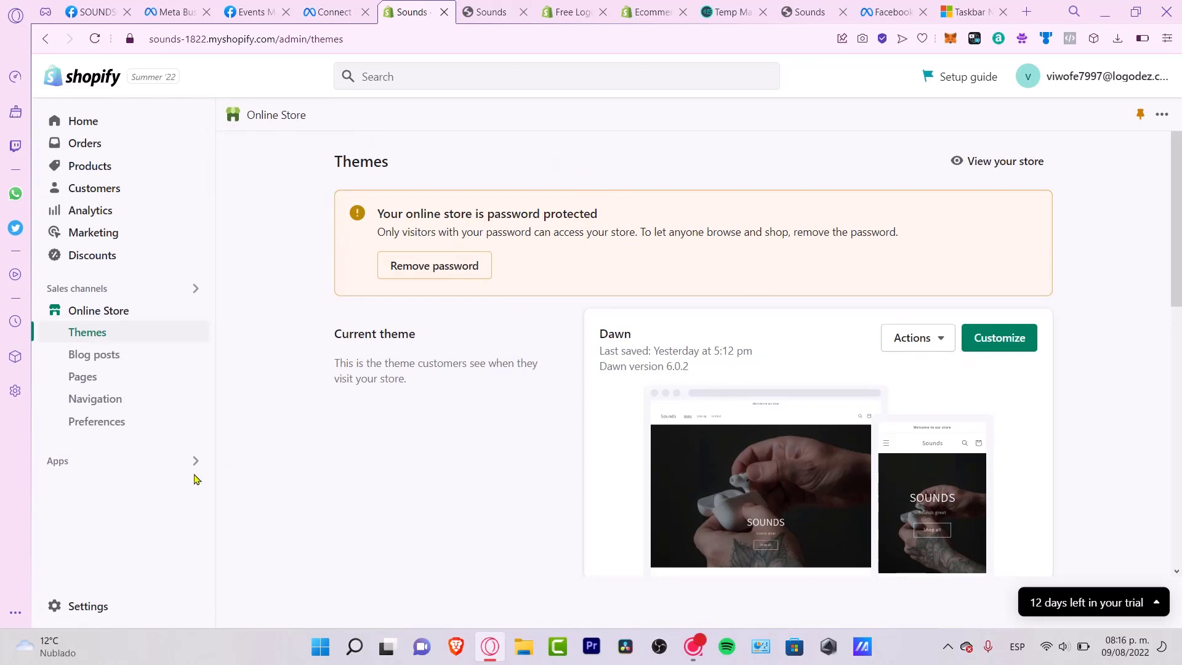
- Search the Shopify App Store for 'facebook' and choose Add app on the Facebook channel
{"action": "left_click", "coordinate": [99, 468]}
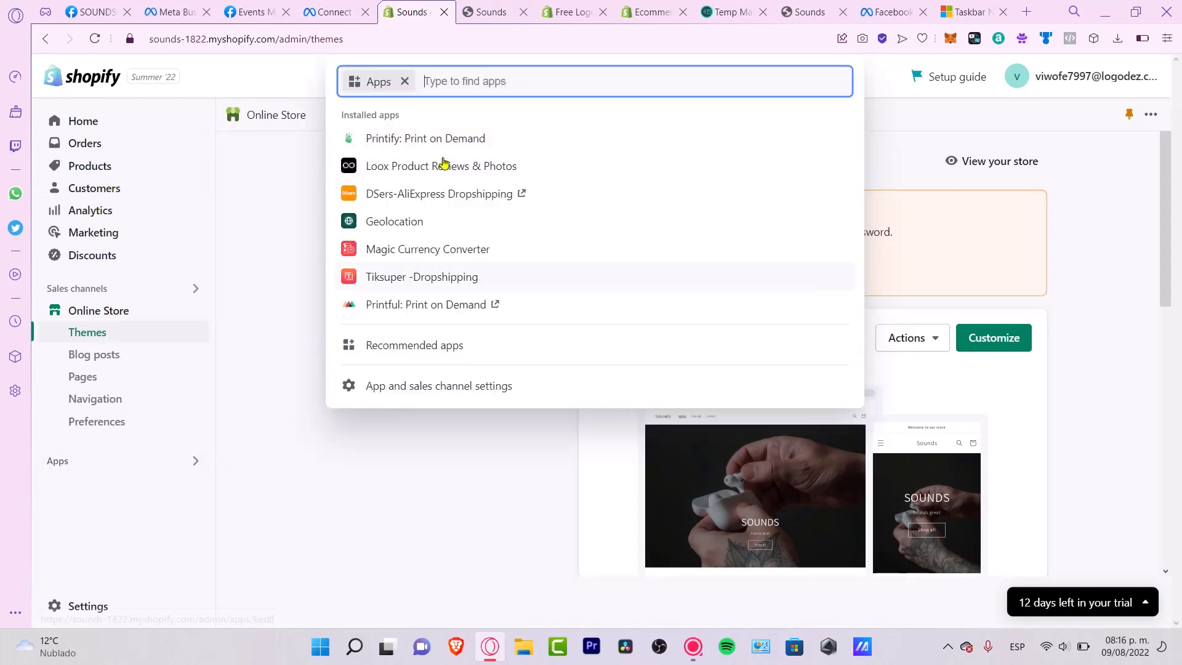
{"action": "type", "text": "facebo"}
{"action": "type", "text": "ok"}
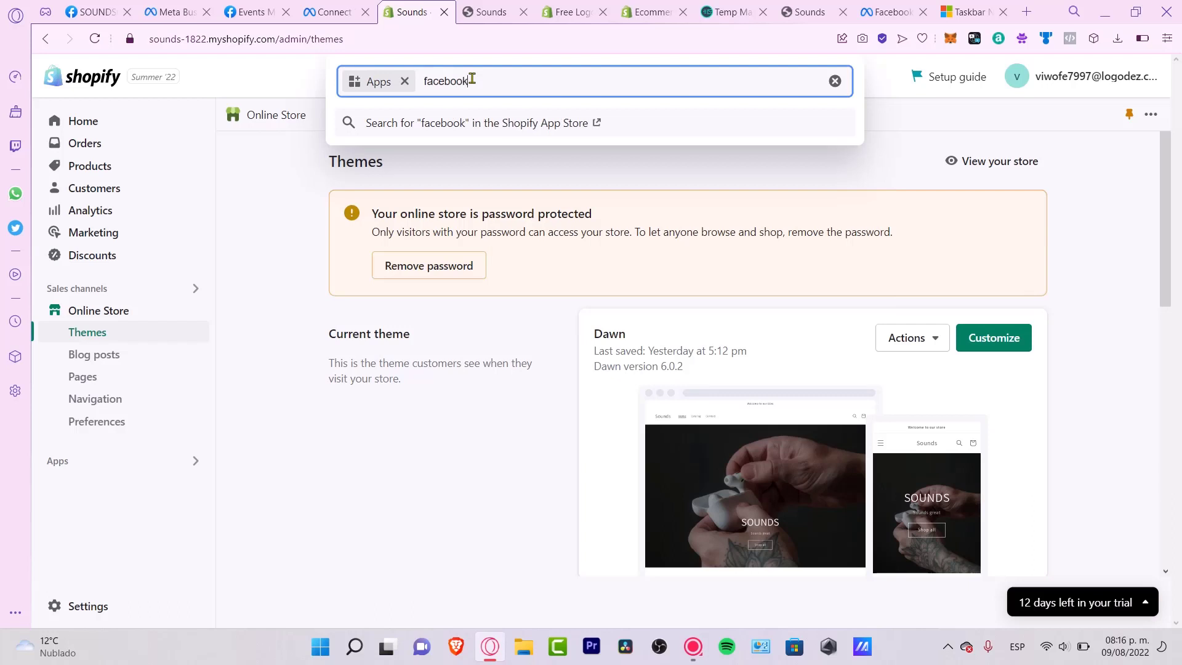
{"action": "left_click", "coordinate": [538, 118]}
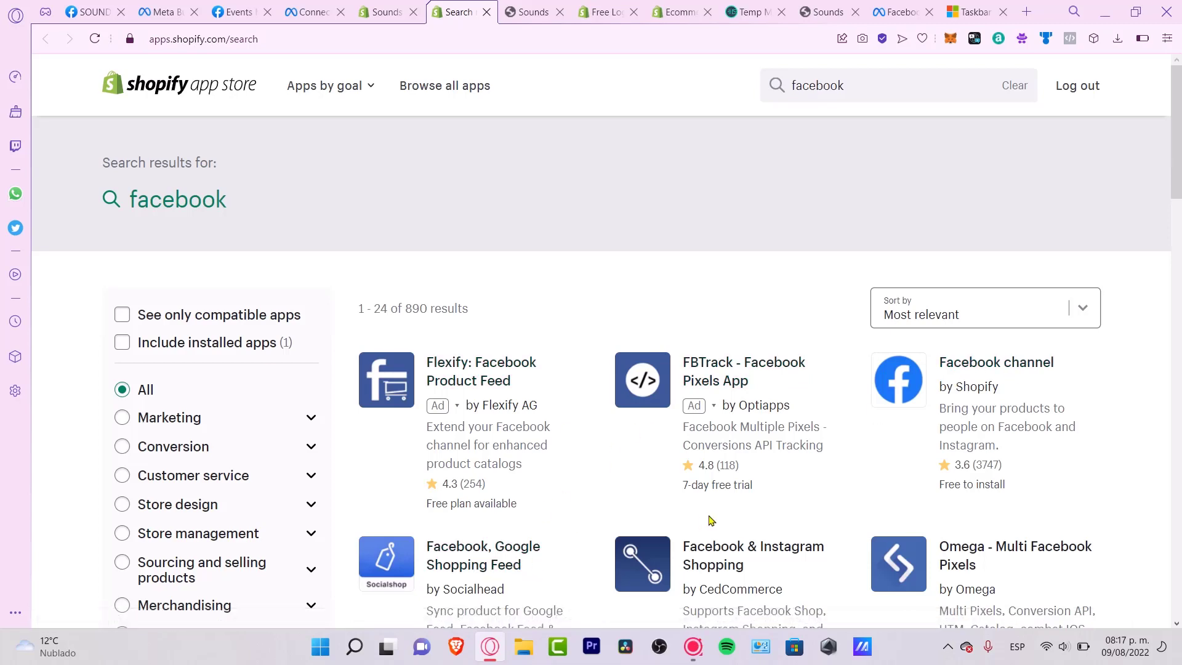
{"action": "left_click", "coordinate": [1003, 374]}
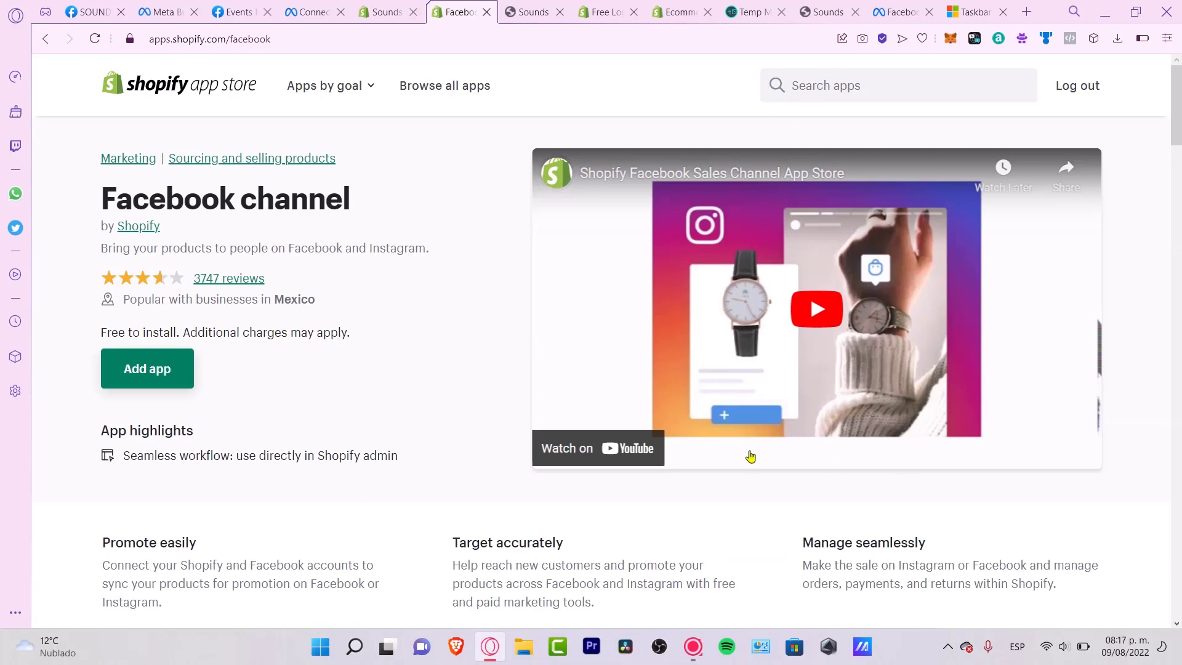
{"action": "left_click", "coordinate": [149, 369]}
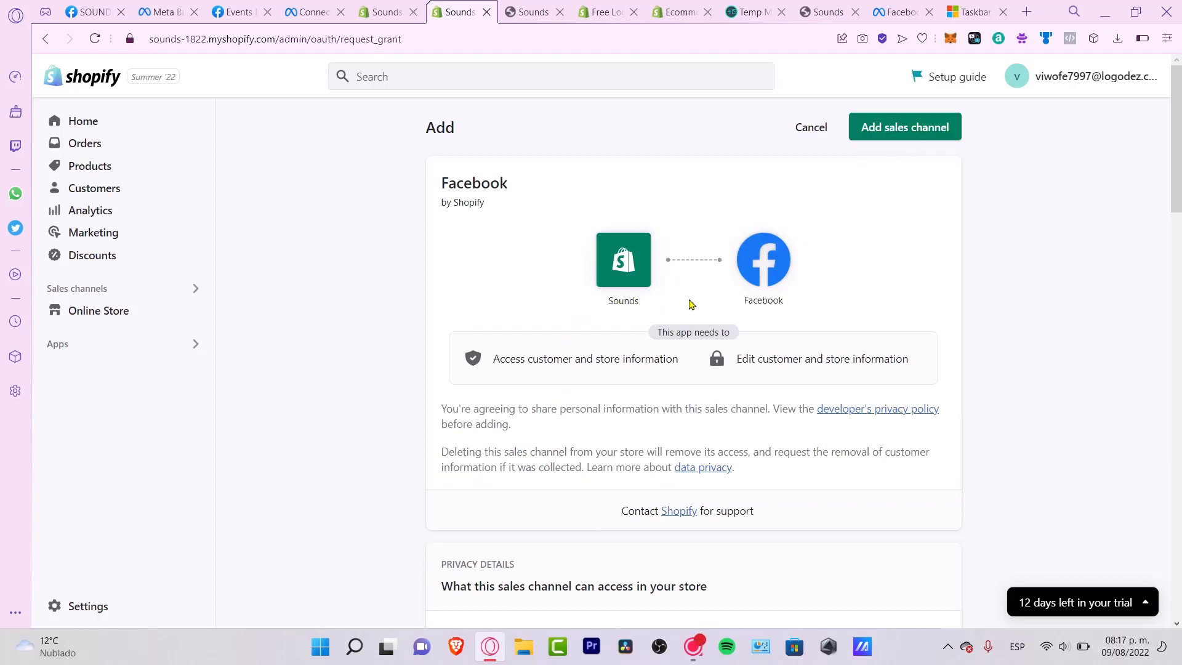
- Add the Facebook sales channel, start shop setup, and connect and authorize the Facebook account
{"action": "left_click", "coordinate": [931, 127]}
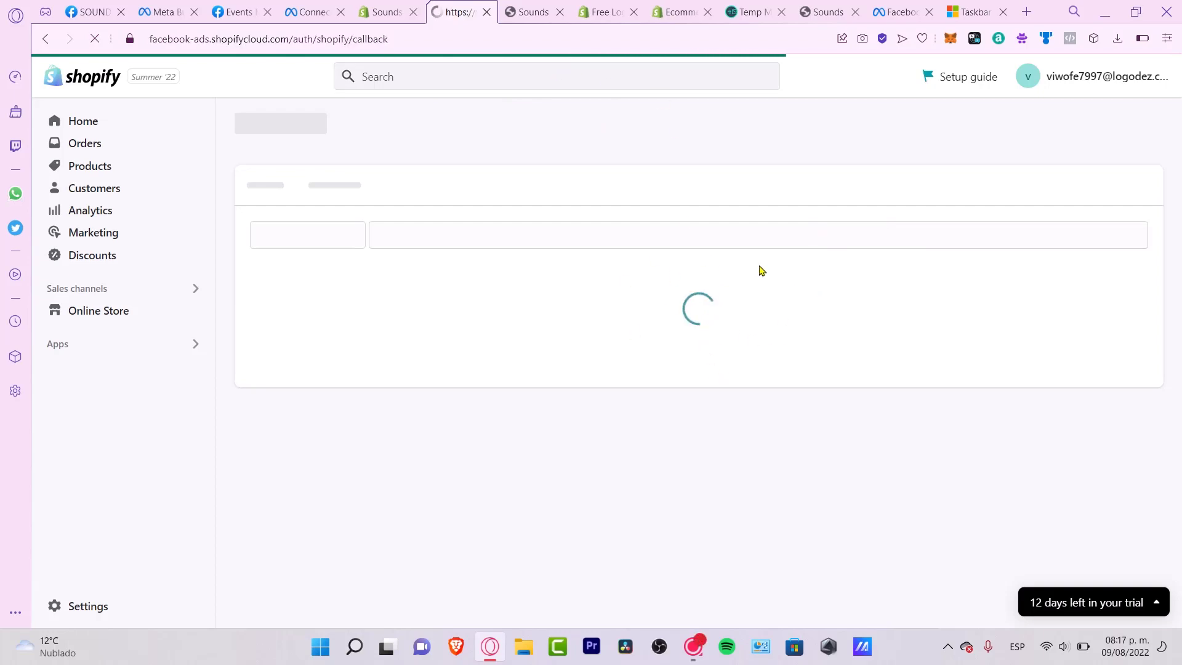
{"action": "scroll", "coordinate": [643, 341], "scroll_direction": "down", "scroll_amount": 5}
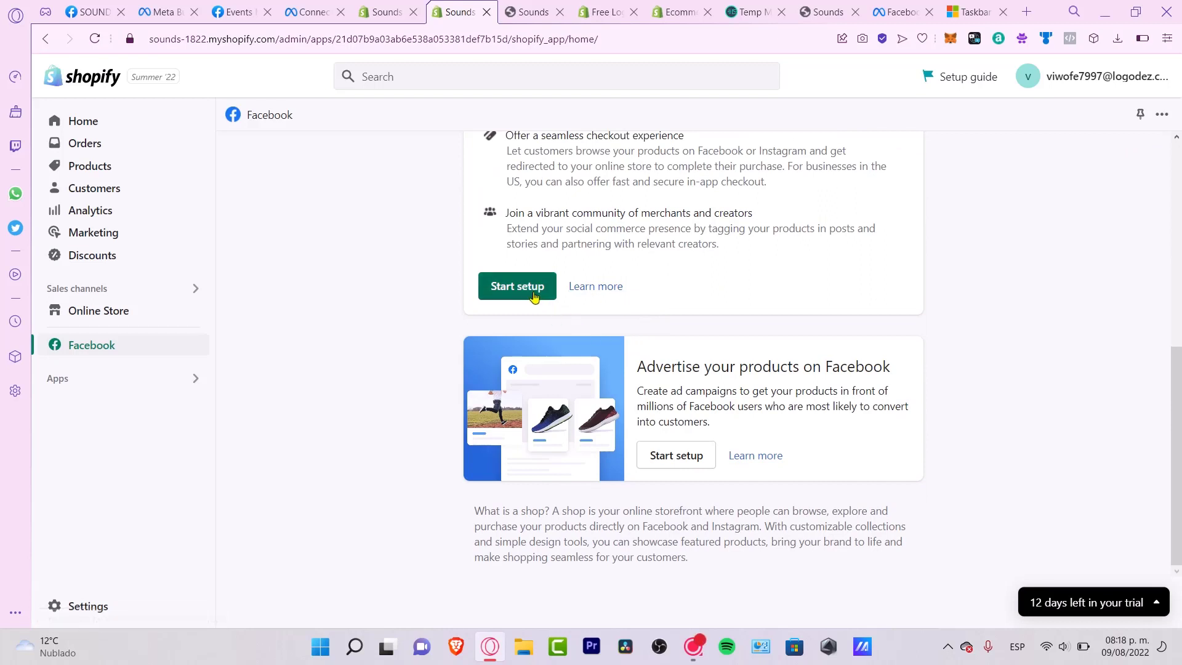
{"action": "left_click", "coordinate": [533, 295]}
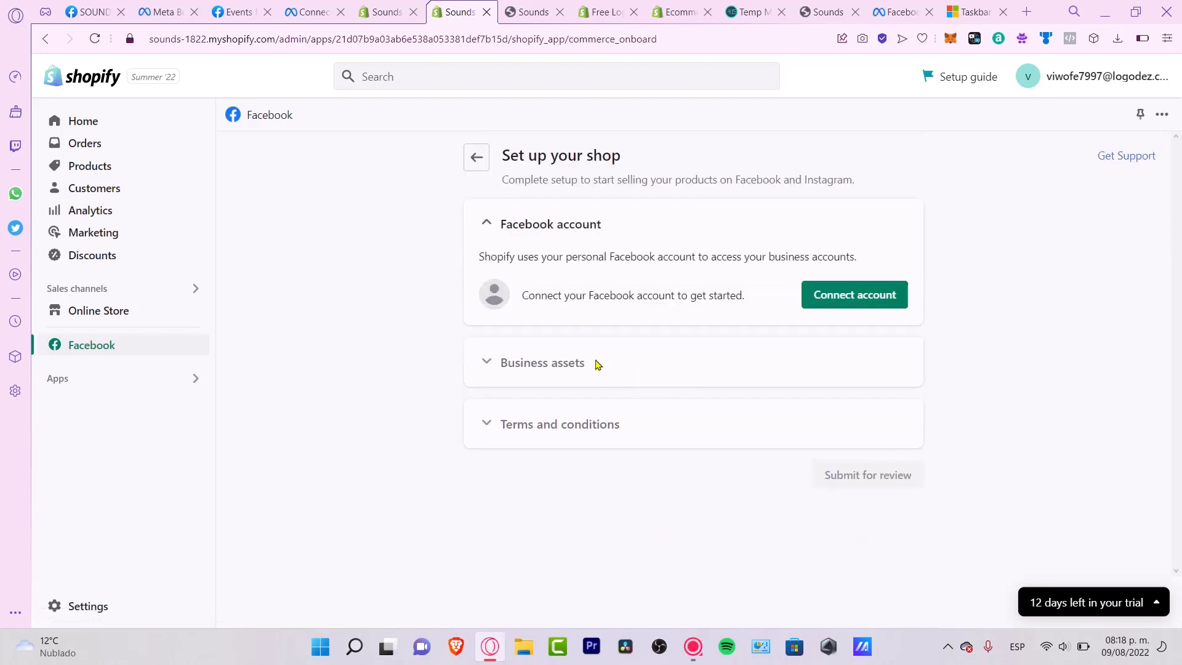
{"action": "left_click", "coordinate": [891, 296]}
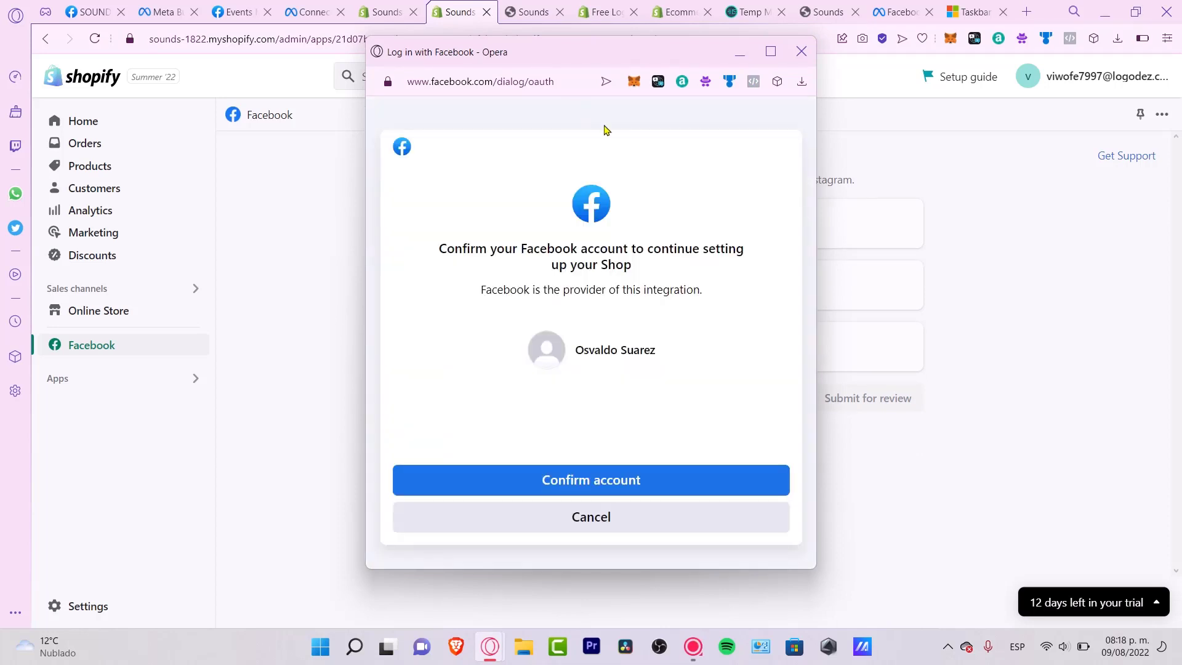
{"action": "left_click", "coordinate": [667, 474]}
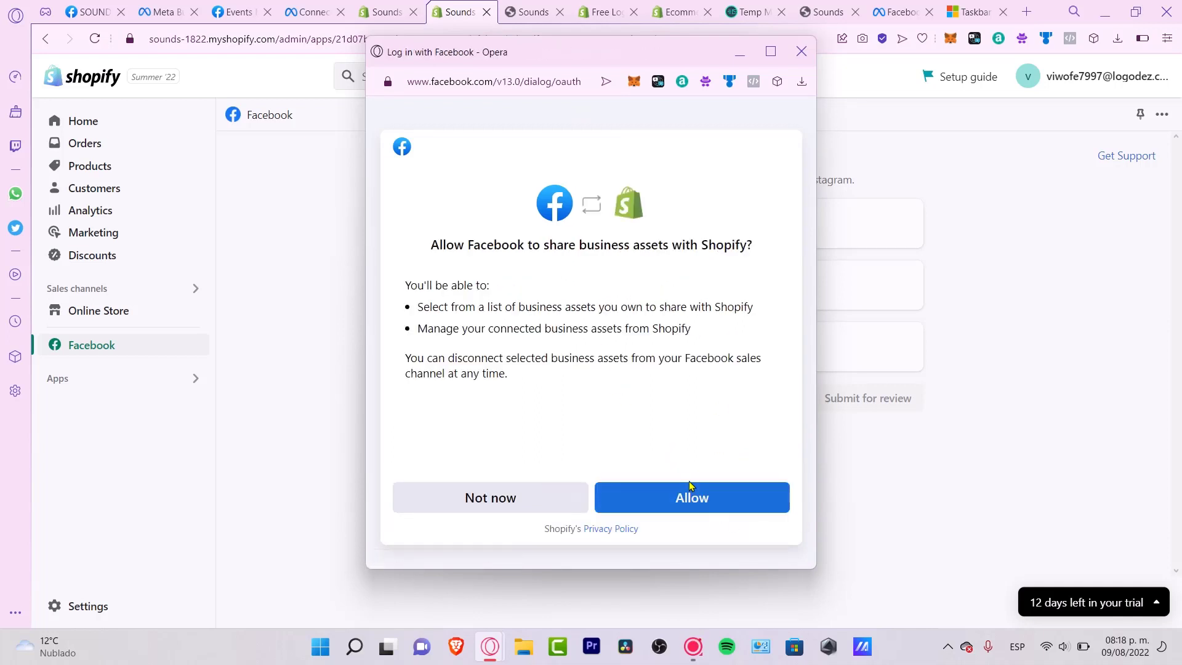
{"action": "left_click", "coordinate": [702, 498]}
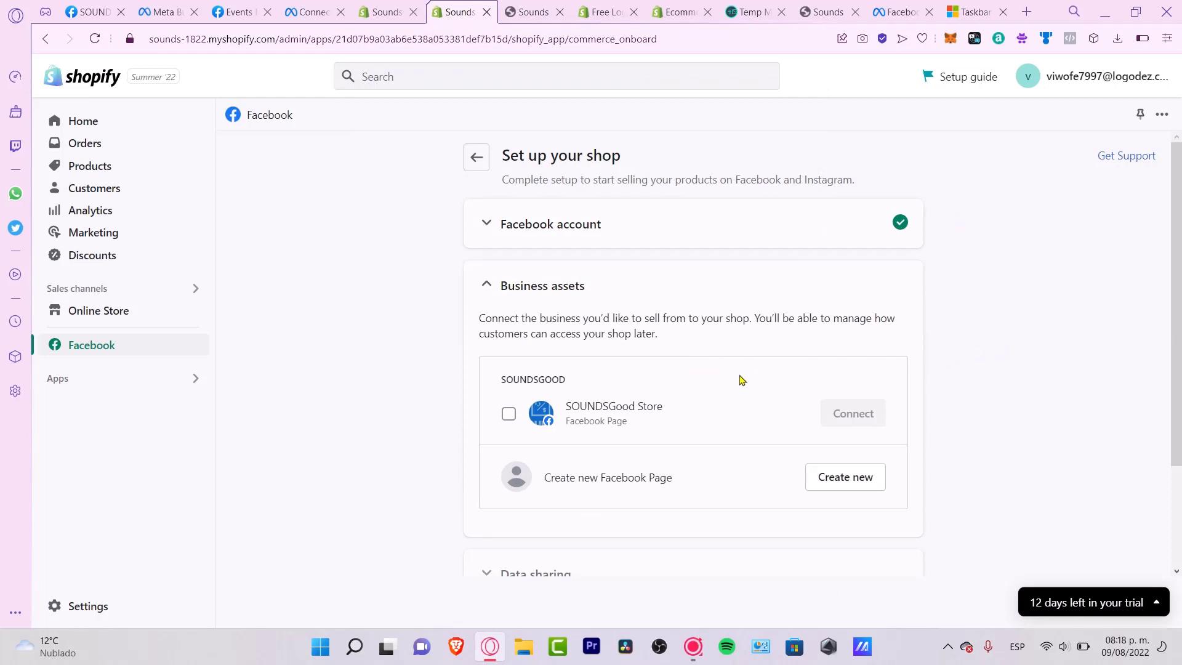
- Select and connect the SOUNDSGood Store page as the shop's business asset
{"action": "left_click_drag", "start_coordinate": [595, 398], "coordinate": [703, 419]}
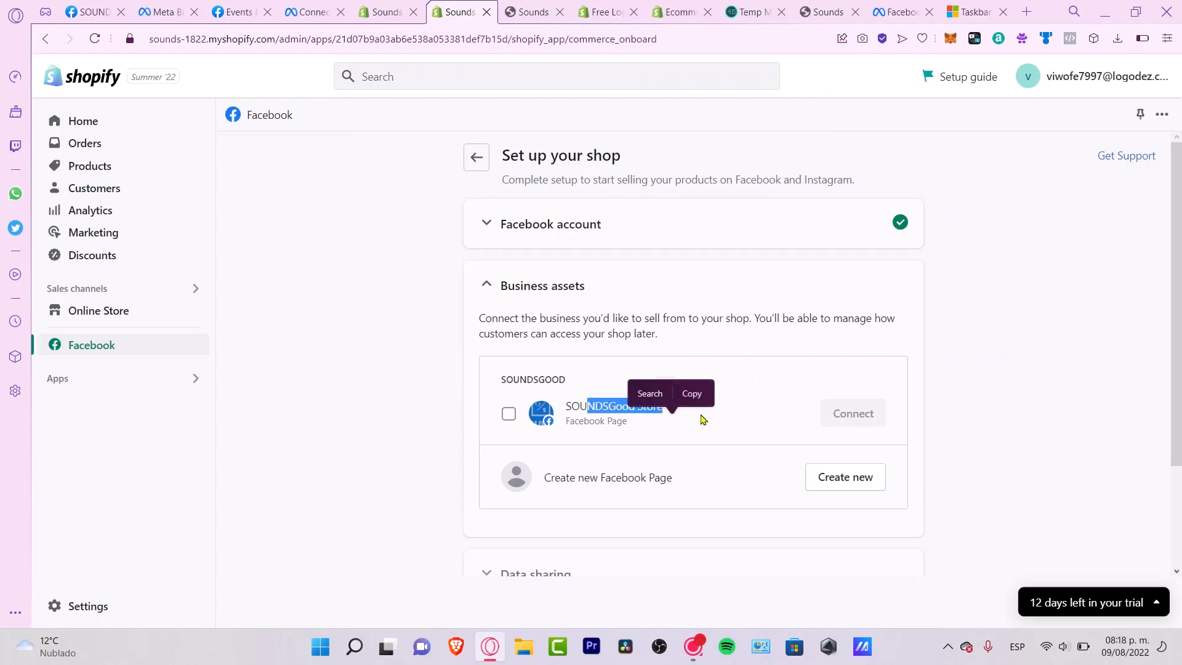
{"action": "left_click", "coordinate": [510, 414]}
{"action": "left_click", "coordinate": [853, 413]}
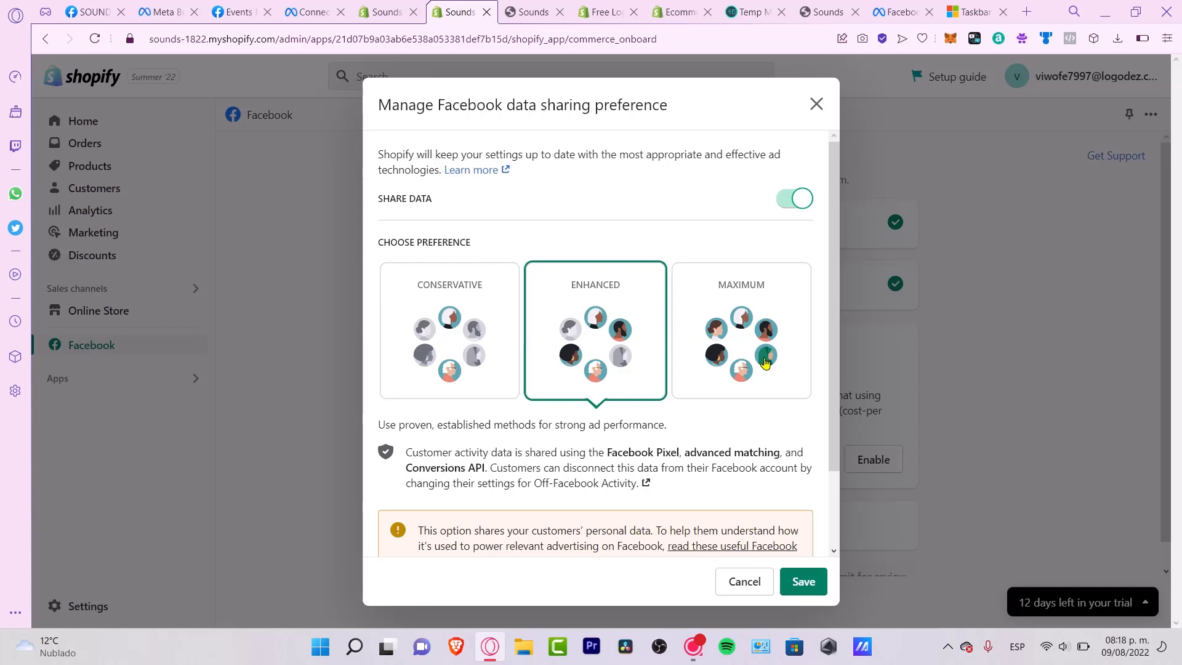
- Set data sharing to Enhanced with a newly created SoundsGood's Pixel and confirm
{"action": "left_click", "coordinate": [915, 333]}
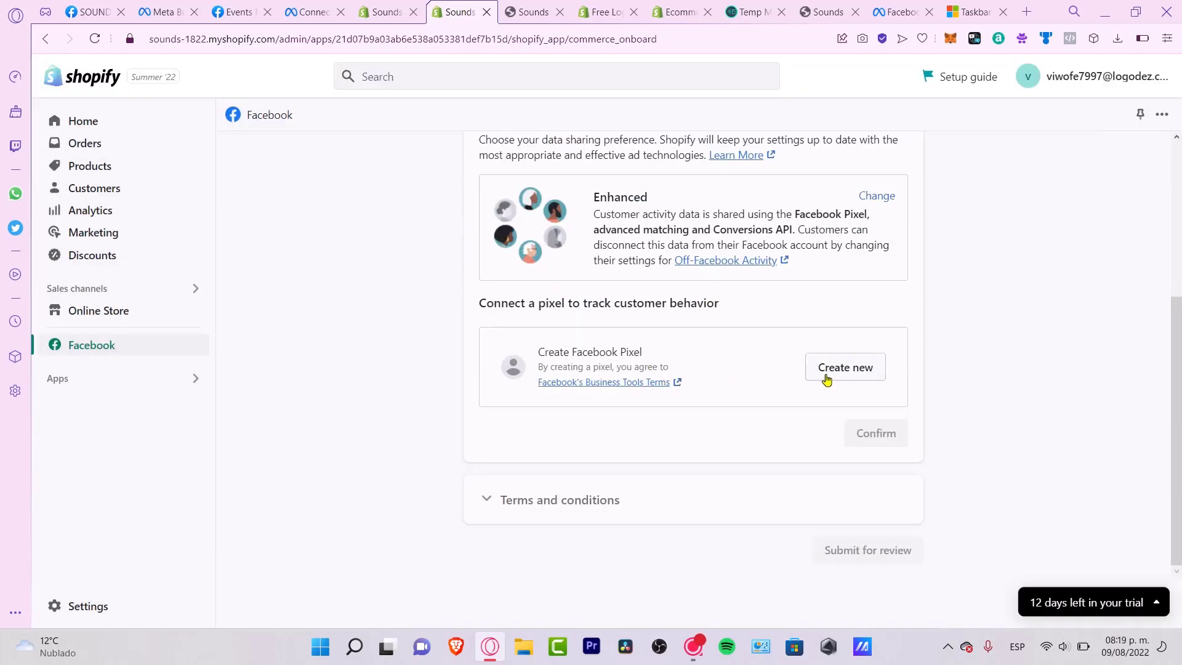
{"action": "left_click", "coordinate": [826, 371]}
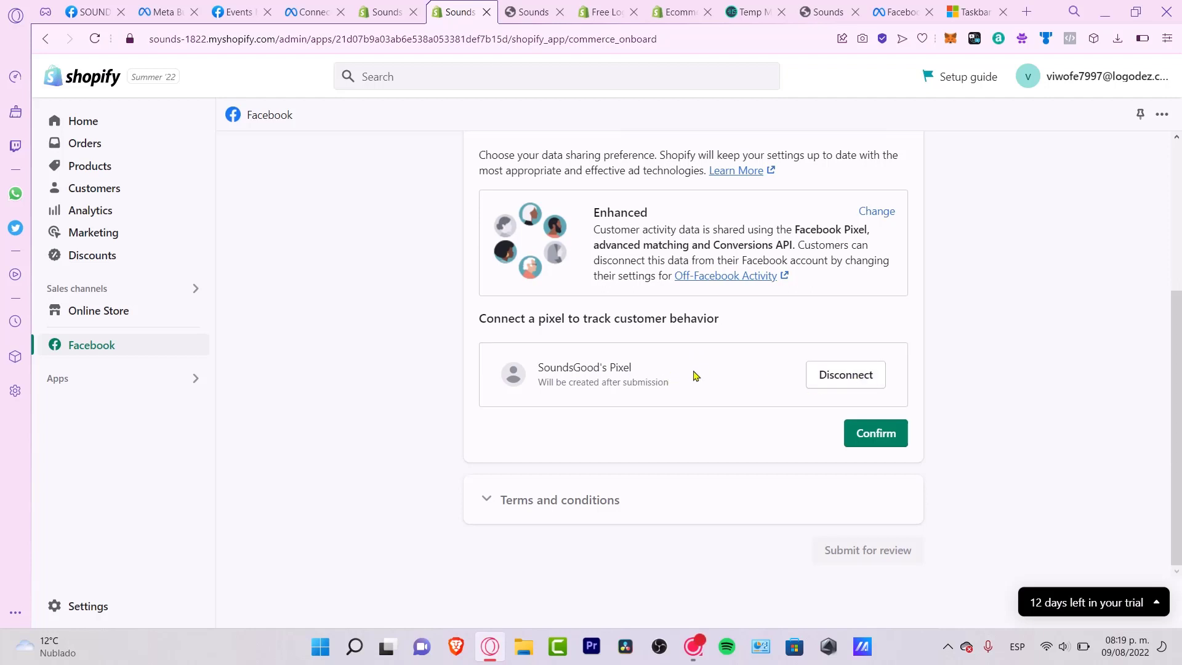
{"action": "left_click_drag", "start_coordinate": [658, 374], "coordinate": [538, 373]}
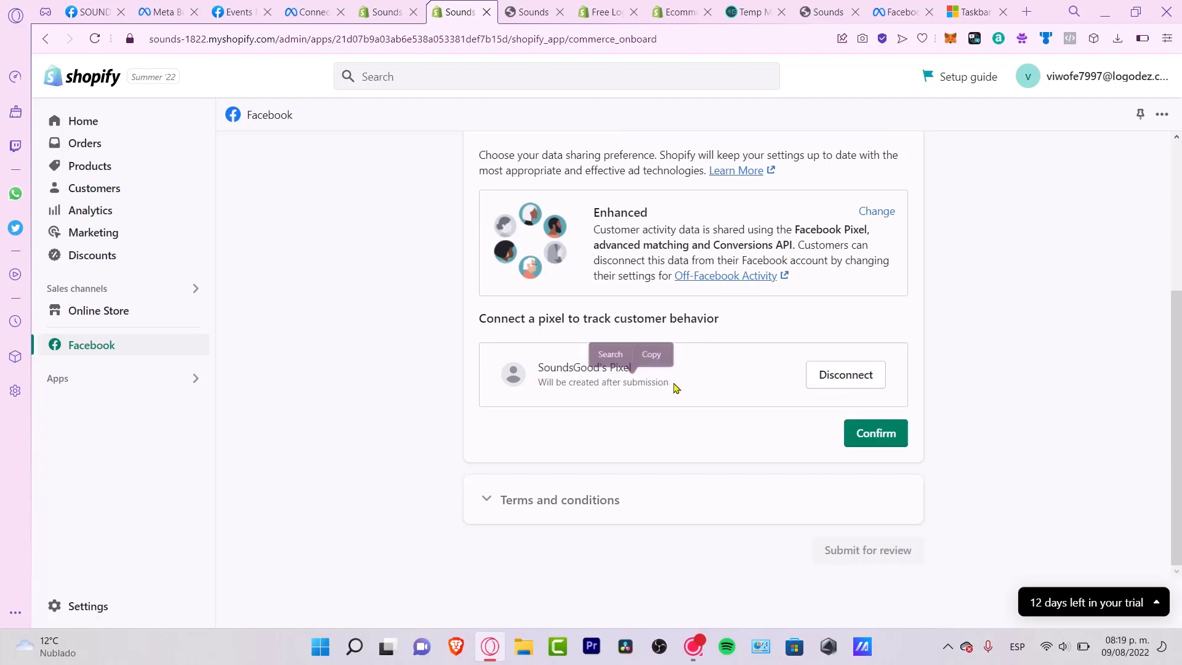
{"action": "left_click_drag", "start_coordinate": [677, 387], "coordinate": [520, 386]}
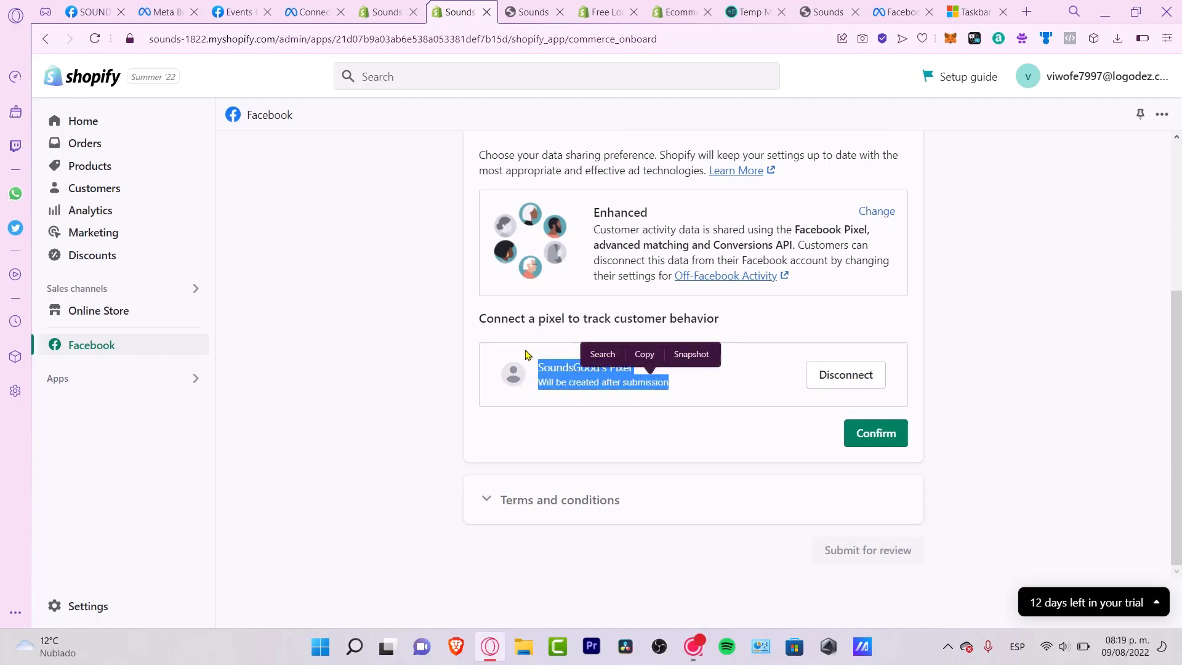
{"action": "left_click", "coordinate": [730, 416]}
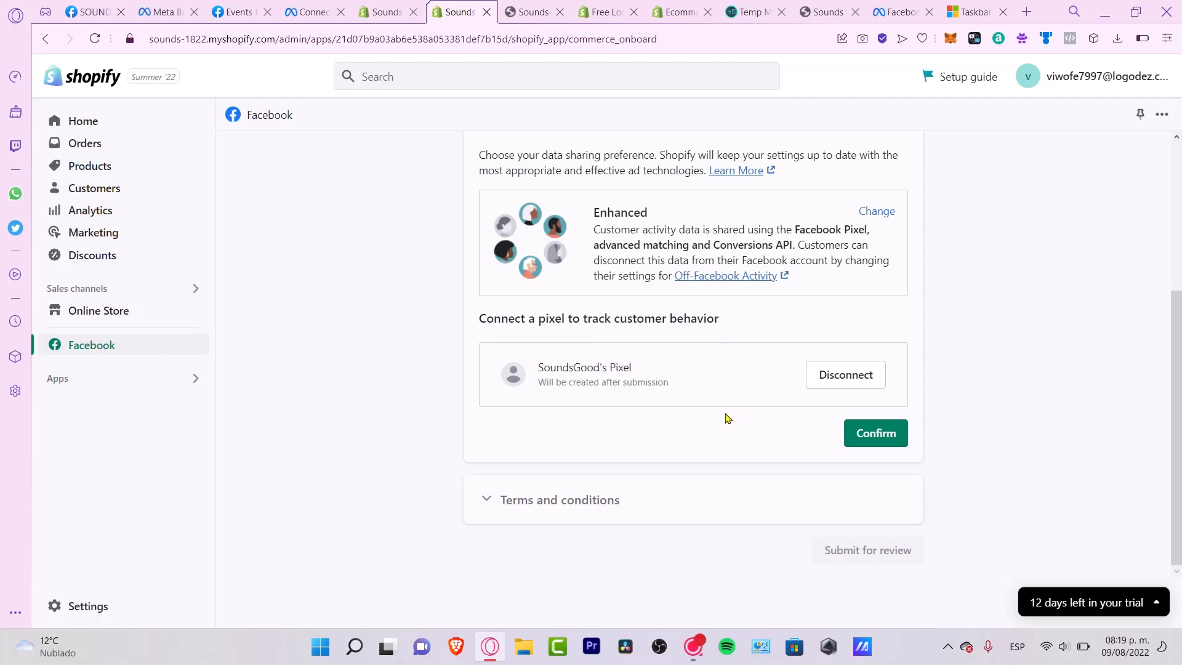
{"action": "left_click", "coordinate": [875, 433]}
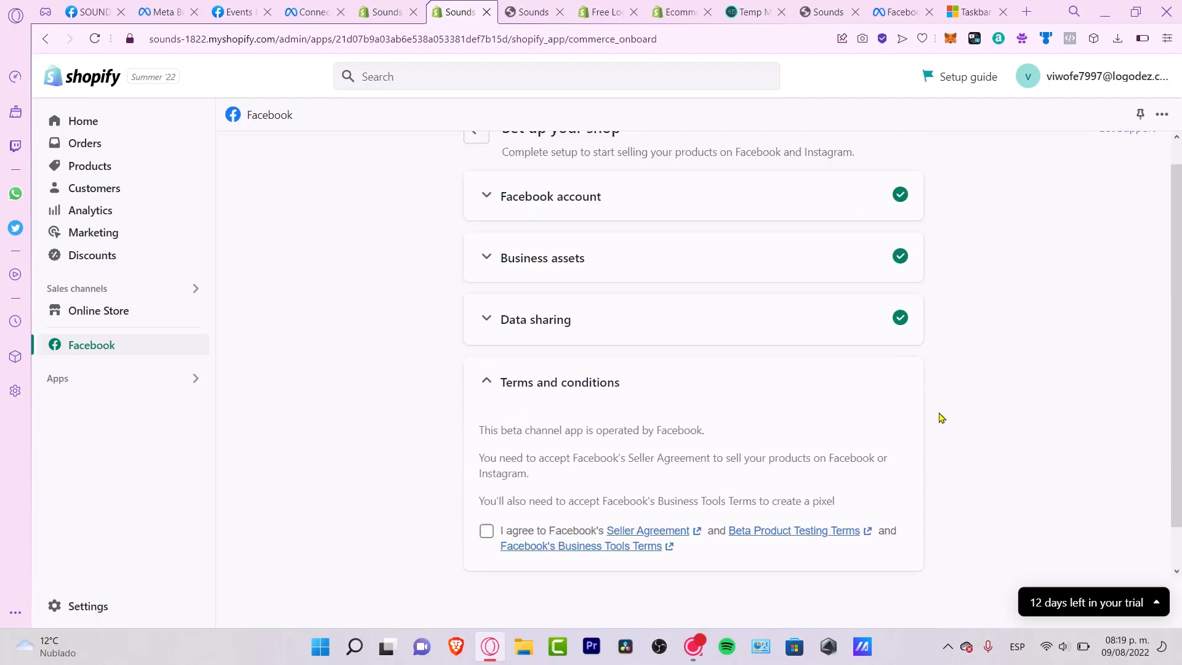
- Accept the terms and submit the Facebook shop for review
{"action": "scroll", "coordinate": [800, 450], "scroll_direction": "down", "scroll_amount": 1}
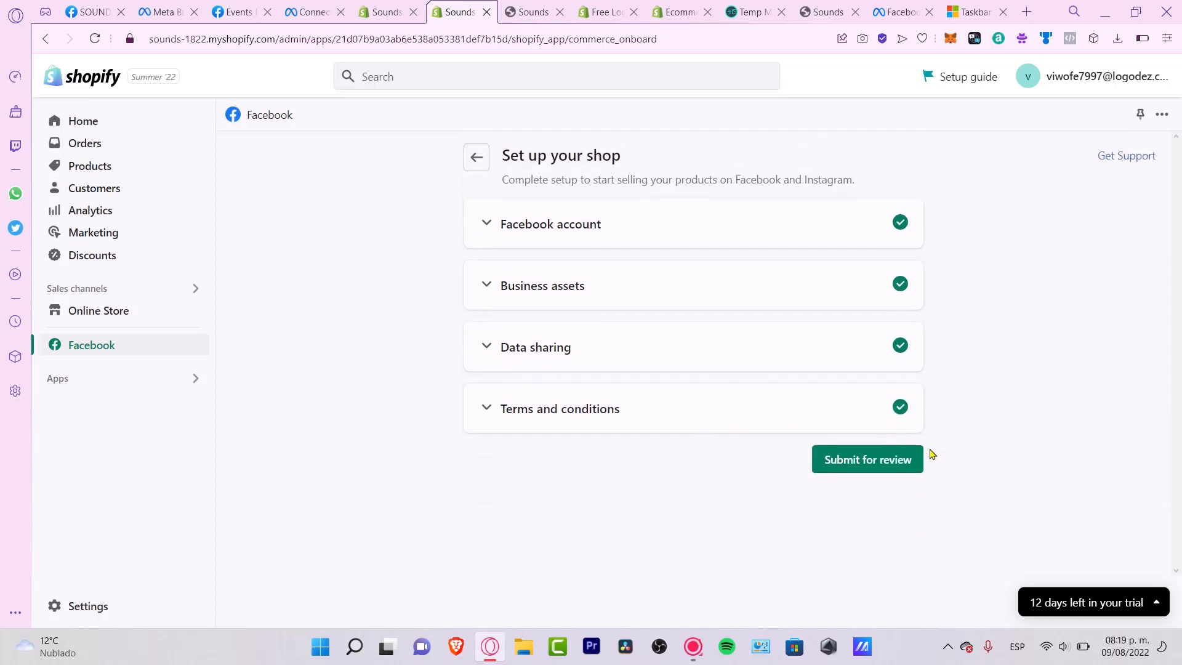
{"action": "left_click", "coordinate": [892, 466]}
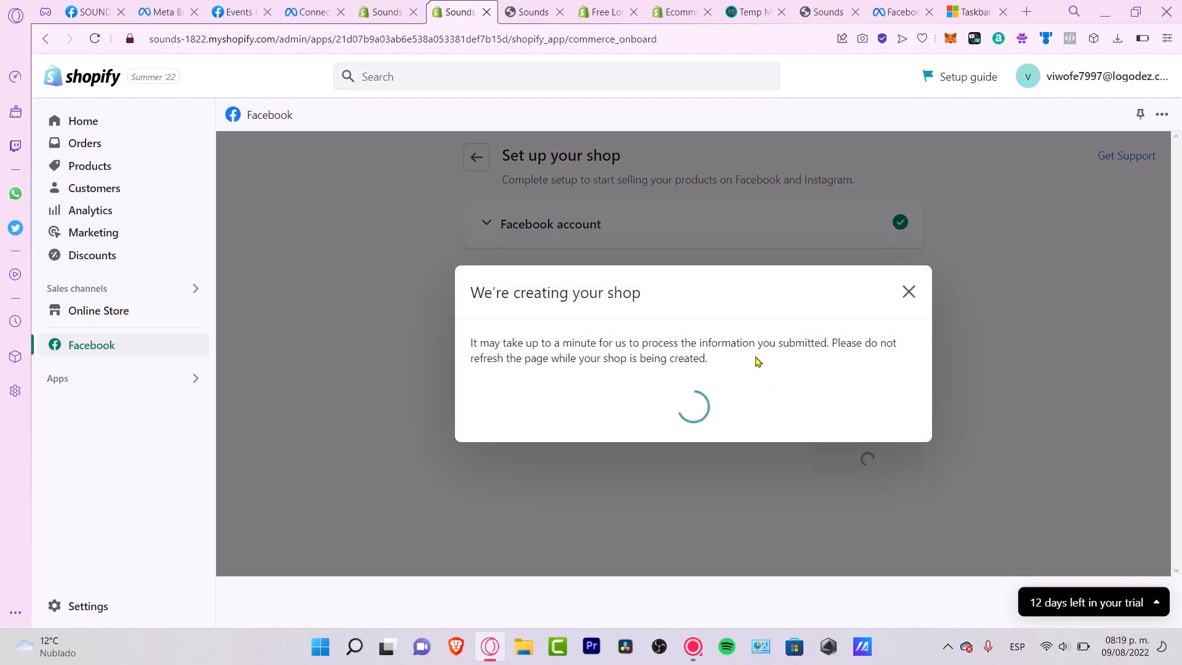
{"action": "left_click_drag", "start_coordinate": [552, 343], "coordinate": [754, 377]}
- Open Events Manager from All tools and check SoundsGood's pixel and its ID
{"action": "left_click", "coordinate": [726, 365]}
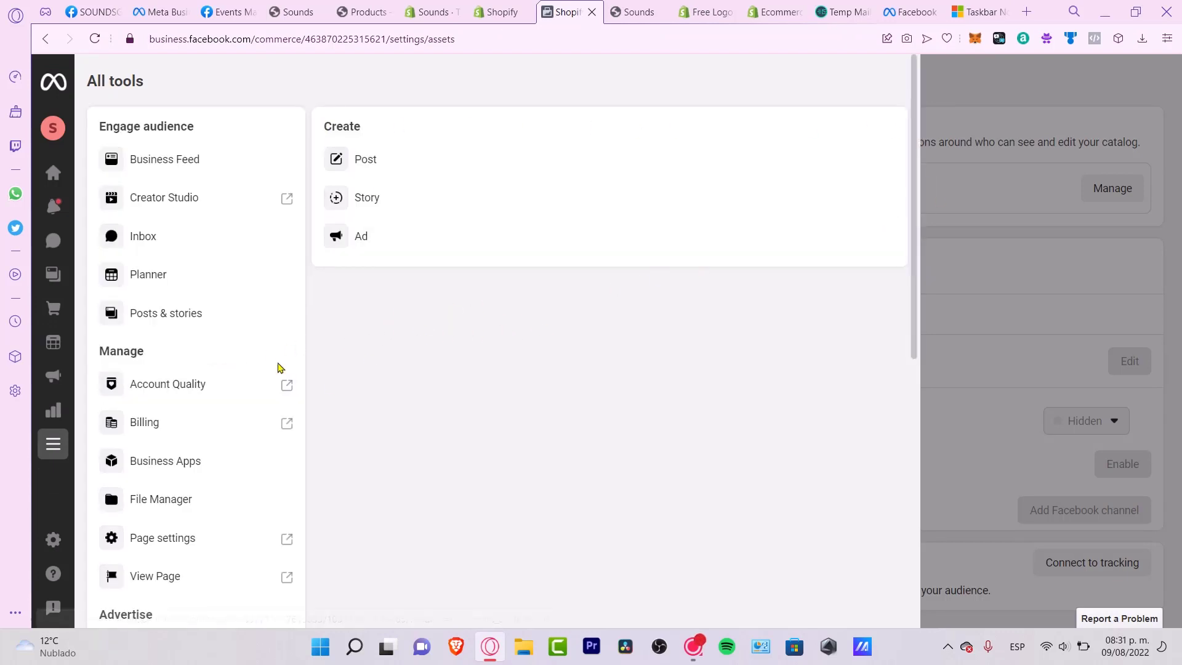
{"action": "scroll", "coordinate": [246, 486], "scroll_direction": "down", "scroll_amount": 4}
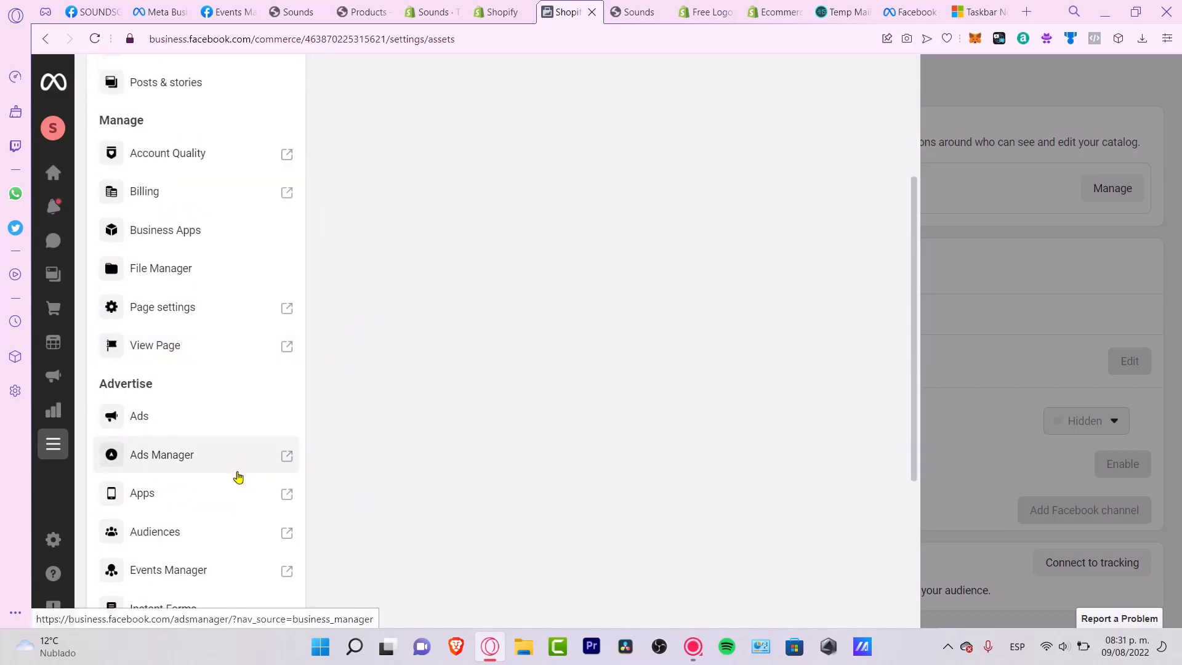
{"action": "left_click", "coordinate": [203, 576]}
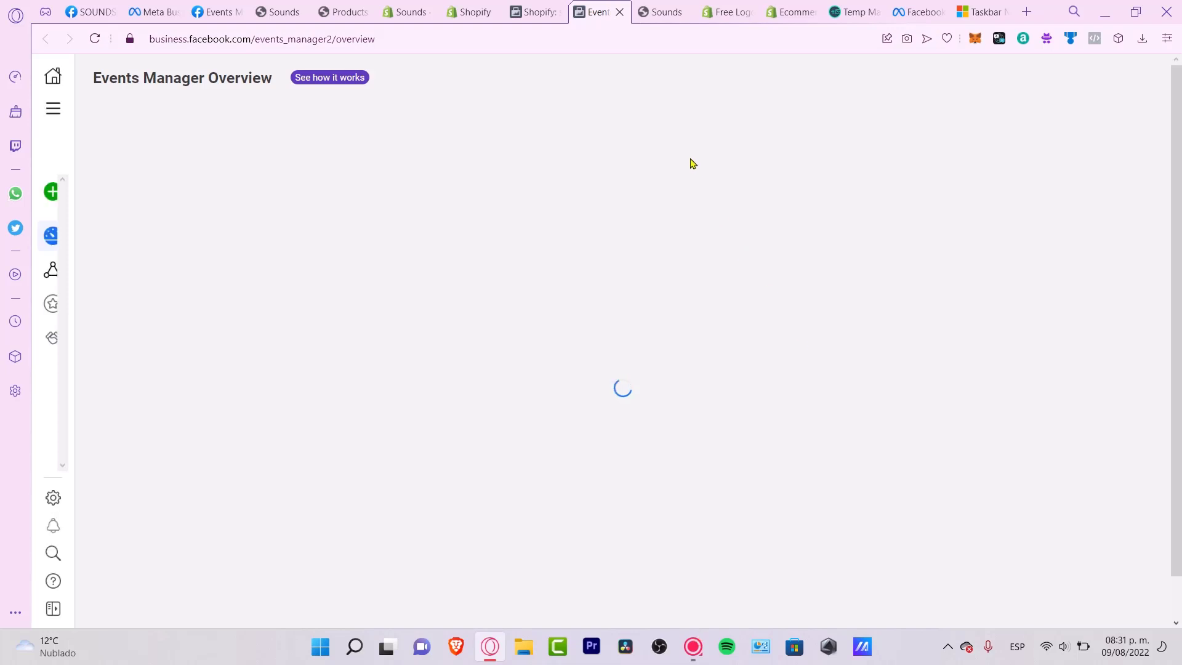
{"action": "left_click_drag", "start_coordinate": [109, 73], "coordinate": [294, 82]}
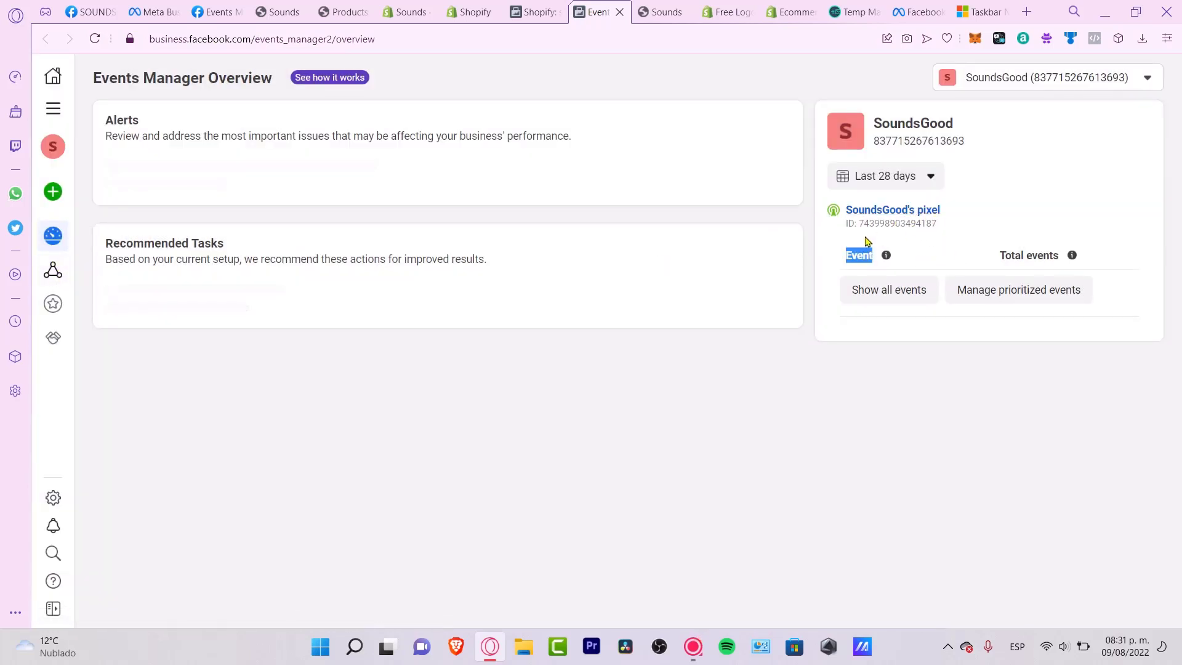
{"action": "left_click_drag", "start_coordinate": [860, 237], "coordinate": [927, 235]}
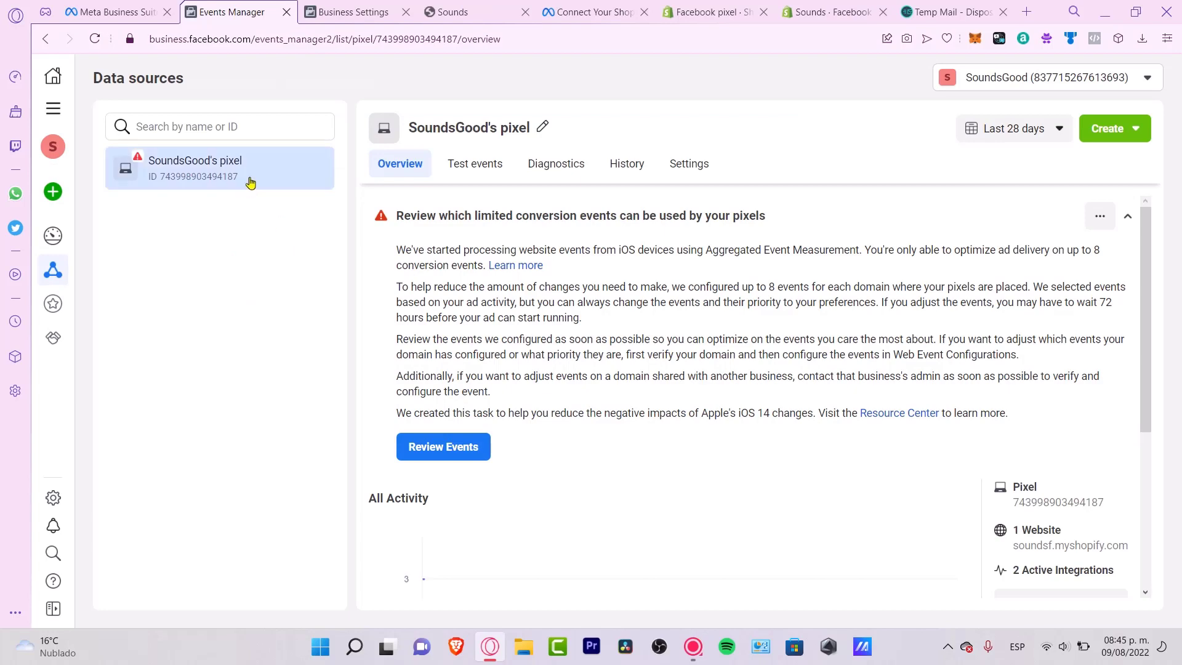
- Cancel Shopify's Change pixel dialog, keeping SoundsGood's pixel, and open the Facebook channel overview
{"action": "left_click_drag", "start_coordinate": [239, 176], "coordinate": [228, 178]}
{"action": "left_click", "coordinate": [810, 8]}
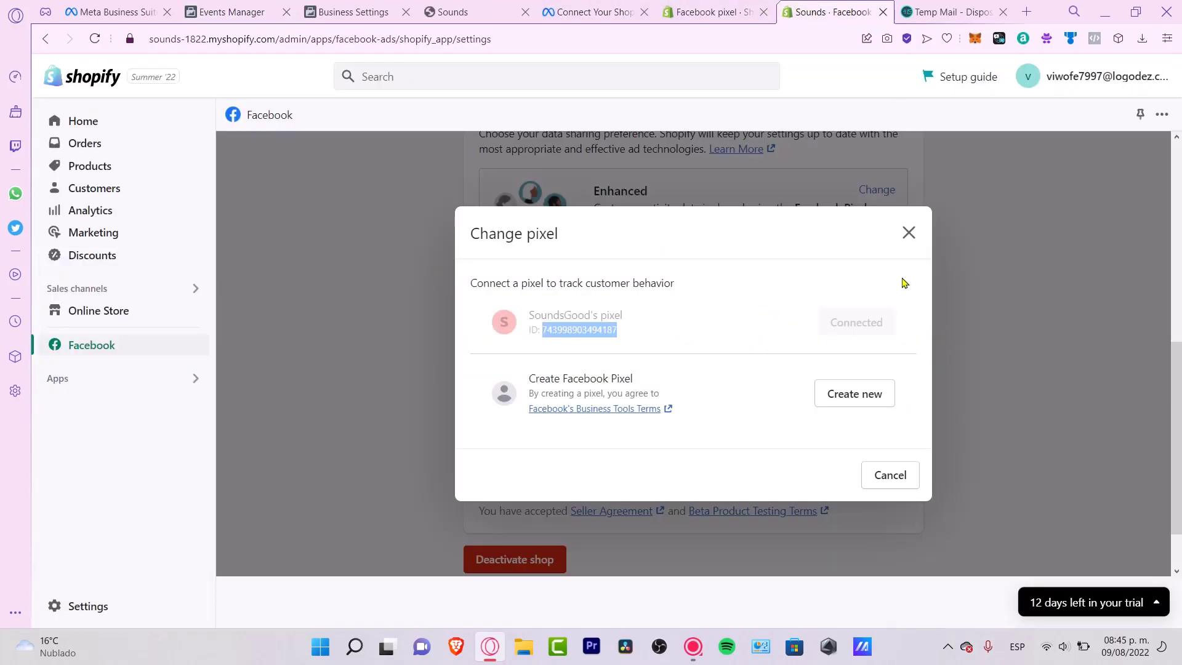
{"action": "left_click", "coordinate": [876, 441]}
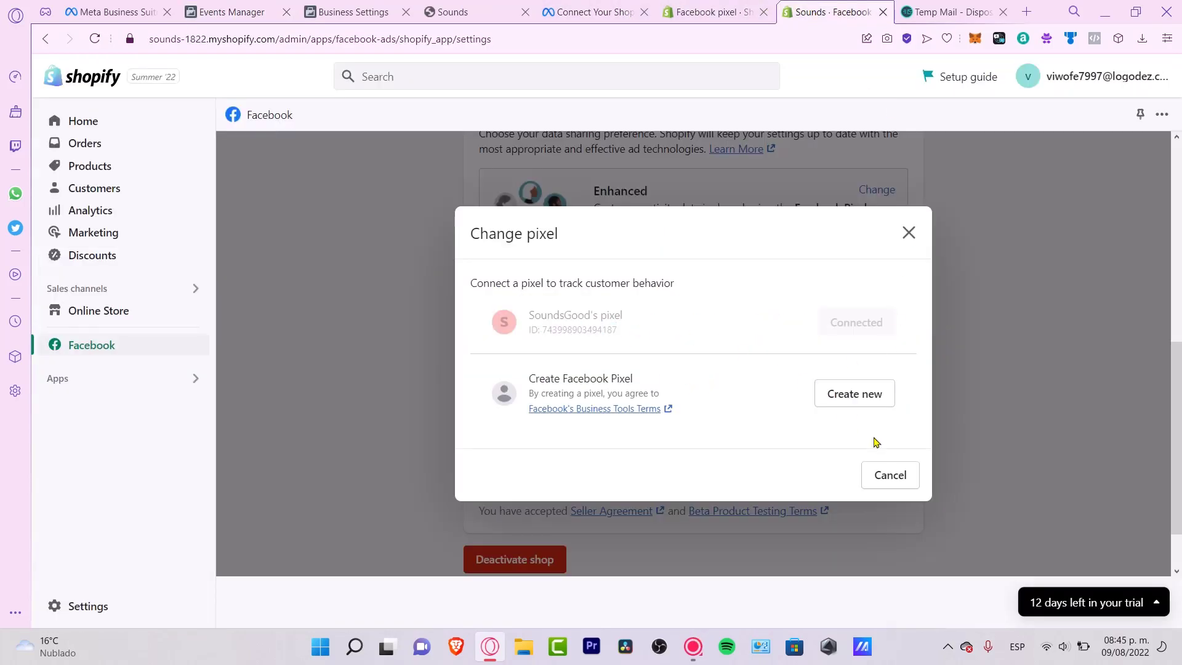
{"action": "left_click", "coordinate": [891, 475]}
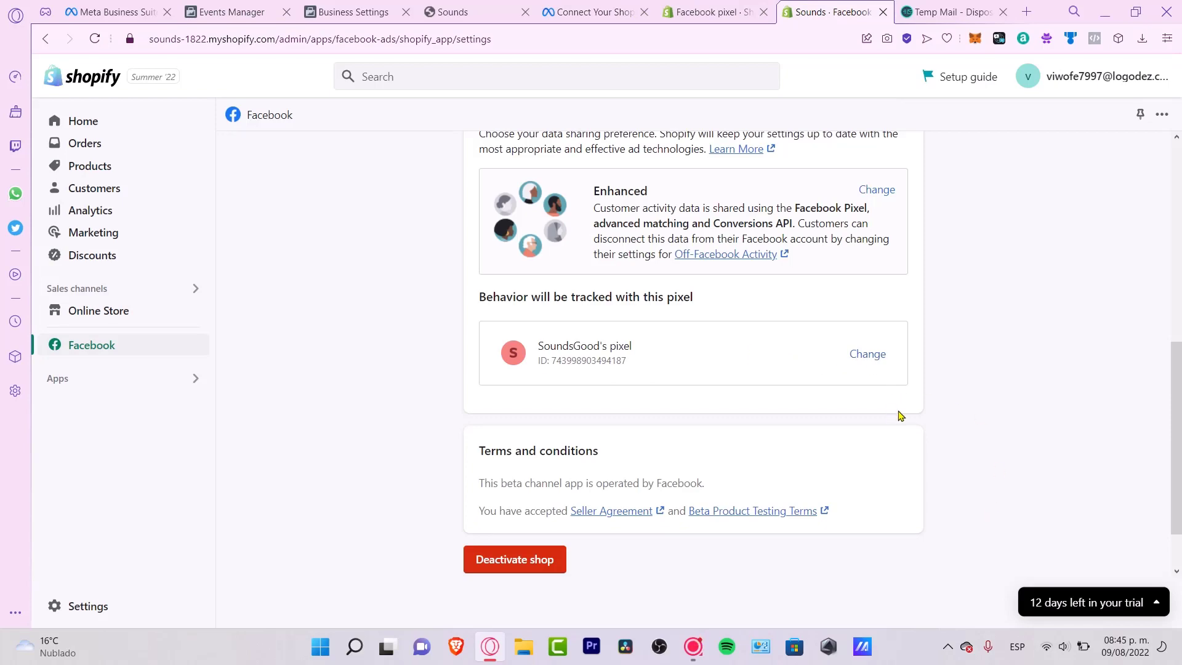
{"action": "scroll", "coordinate": [905, 409], "scroll_direction": "up", "scroll_amount": 7}
{"action": "left_click", "coordinate": [259, 154]}
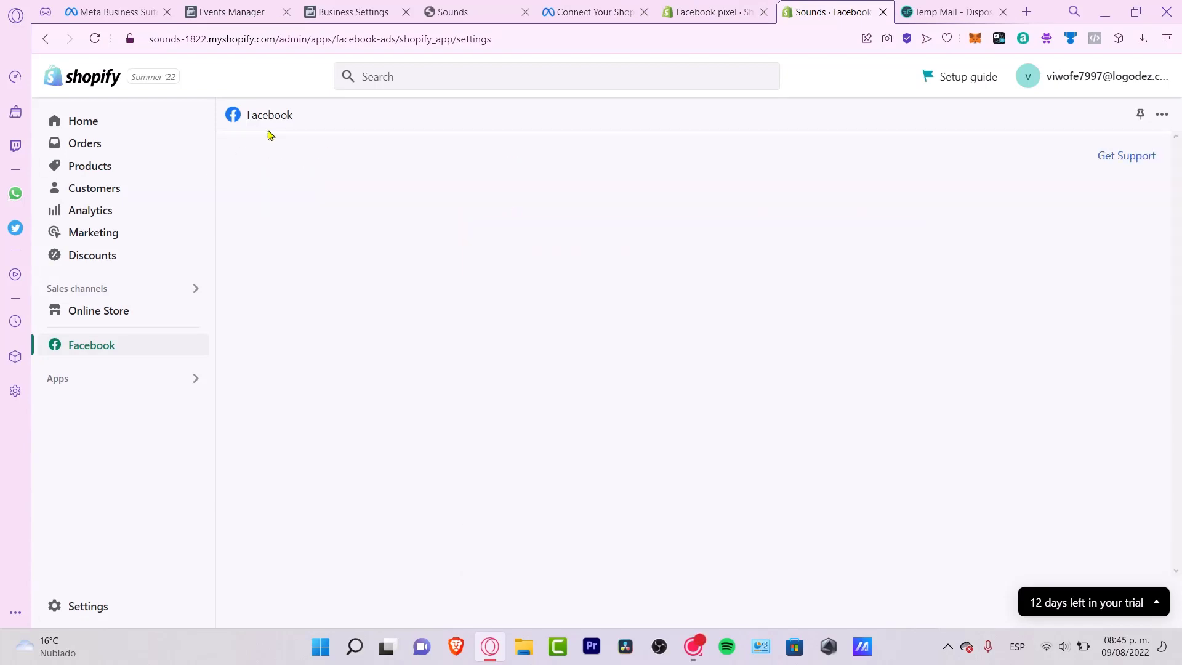
- Start a Test events run for soundsf.myshopify.com and open the store website
{"action": "left_click", "coordinate": [224, 10]}
{"action": "left_click", "coordinate": [475, 163]}
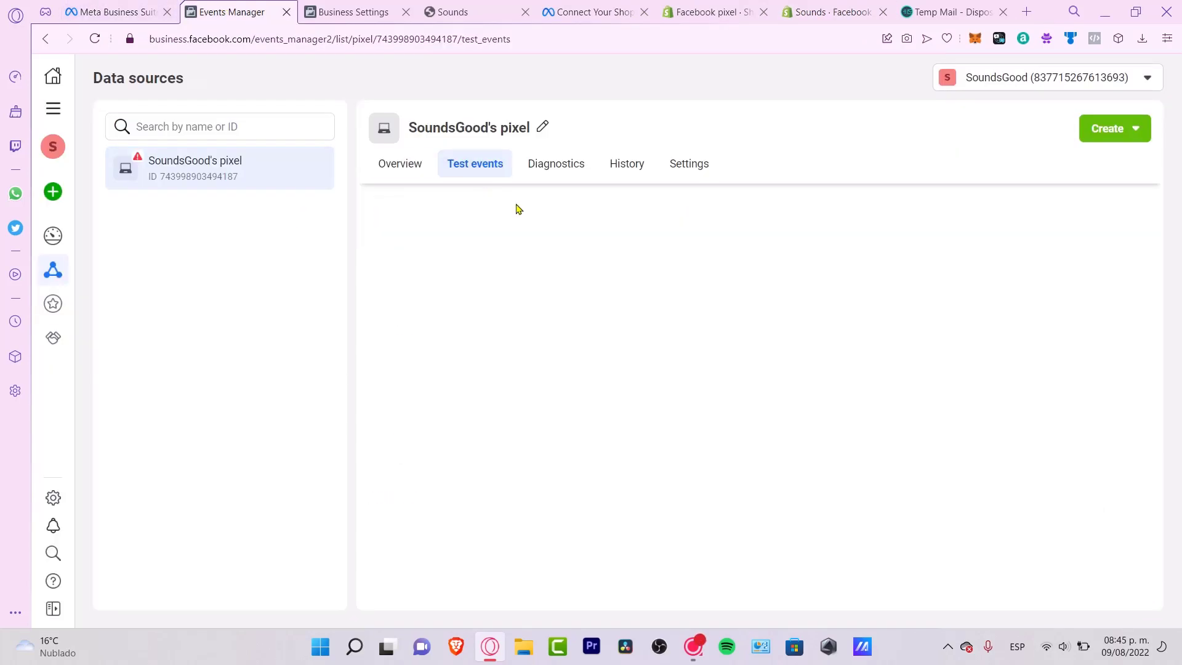
{"action": "scroll", "coordinate": [552, 414], "scroll_direction": "down", "scroll_amount": 3}
{"action": "left_click", "coordinate": [514, 445]}
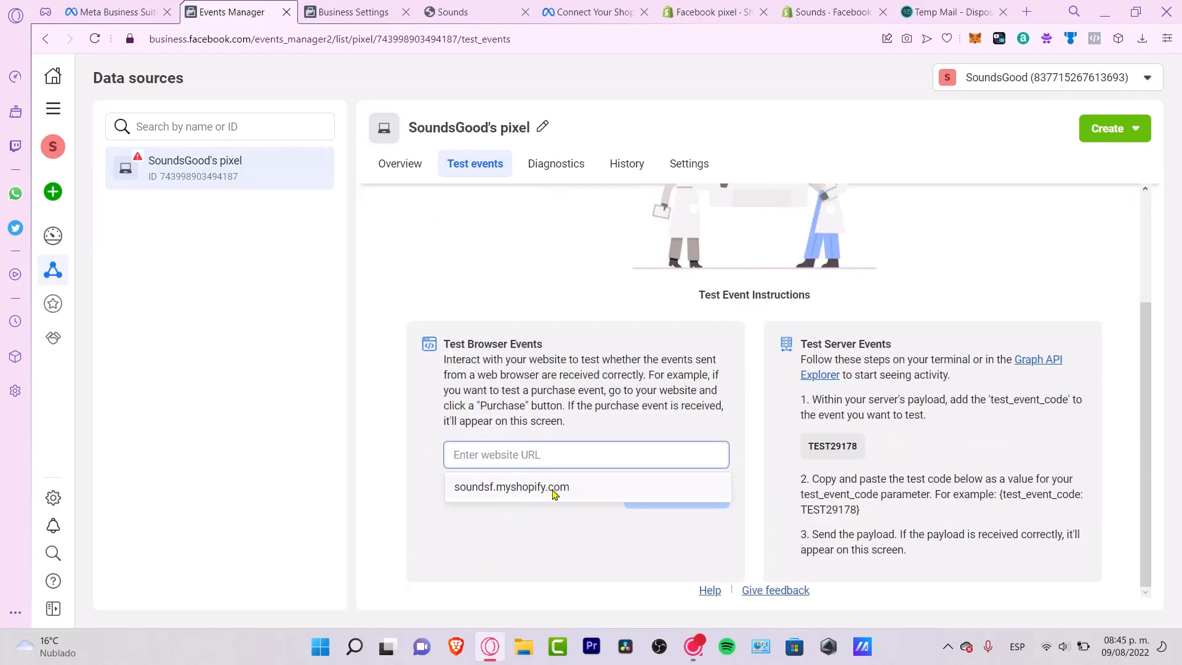
{"action": "left_click", "coordinate": [553, 492]}
{"action": "left_click", "coordinate": [664, 493]}
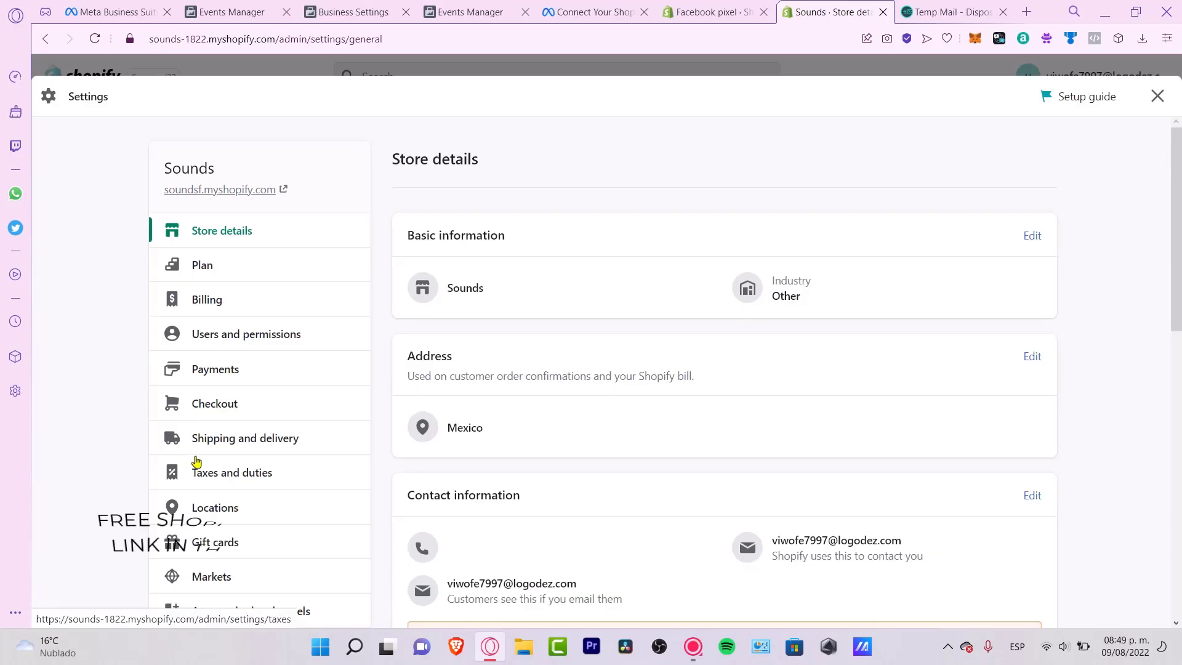
- Close Settings and check the Facebook channel Overview showing Shop on Facebook pending review
{"action": "left_click", "coordinate": [1157, 96]}
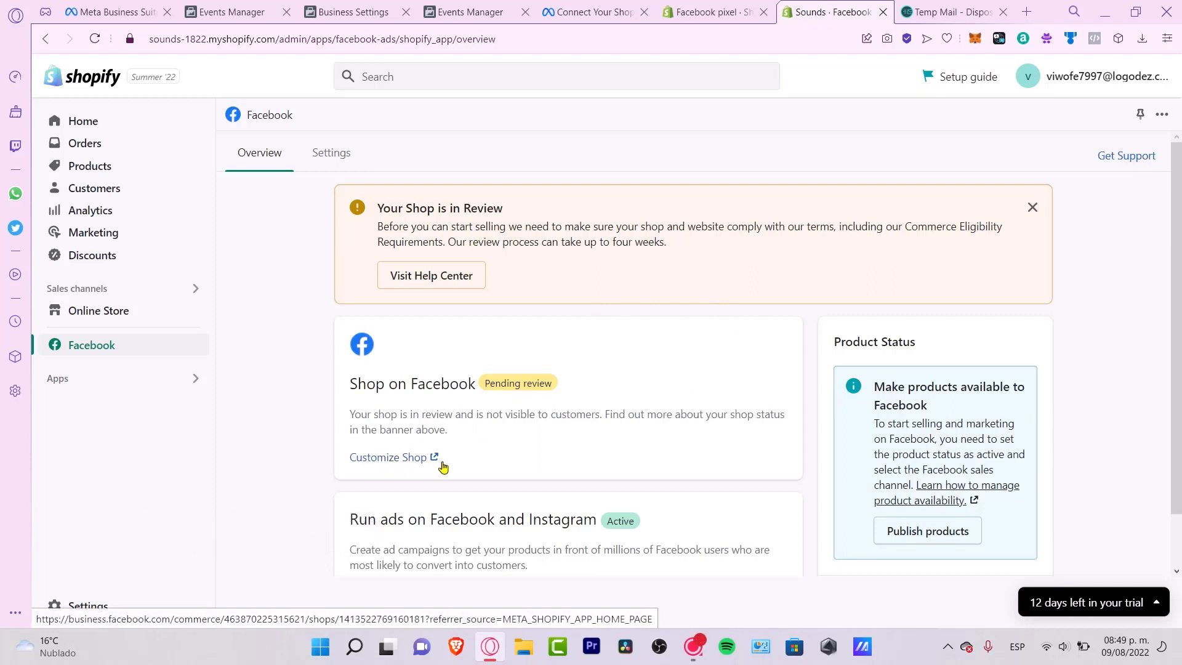
{"action": "left_click_drag", "start_coordinate": [366, 383], "coordinate": [492, 384]}
{"action": "left_click", "coordinate": [680, 383]}
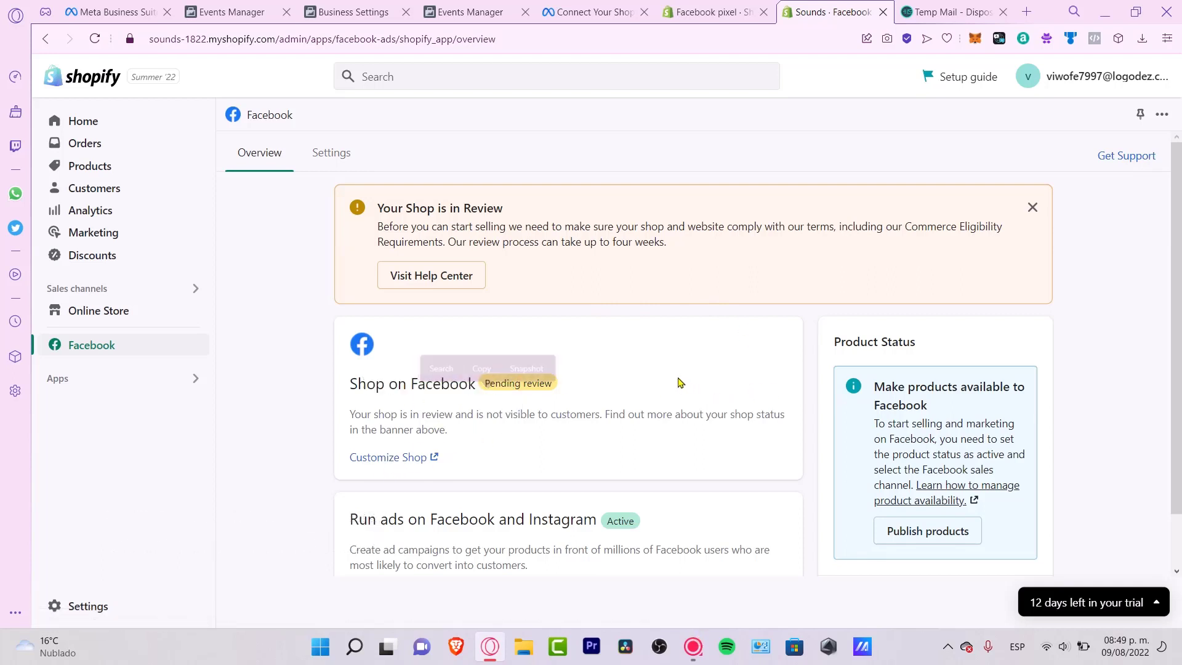